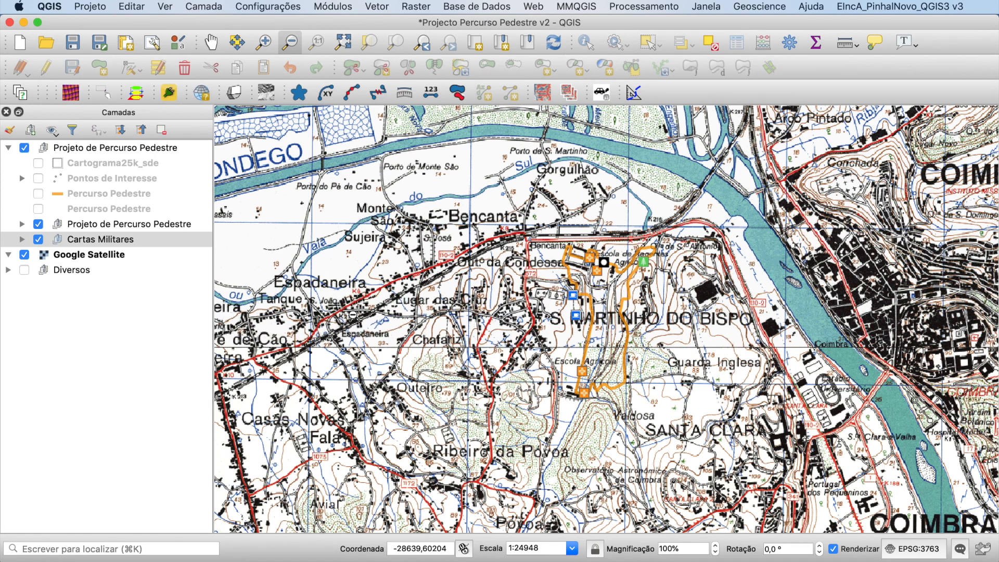
Start adding a raster layer from file and clear the previously listed raster datasets from the source
left_click(203, 6)
mouse_move(229, 52)
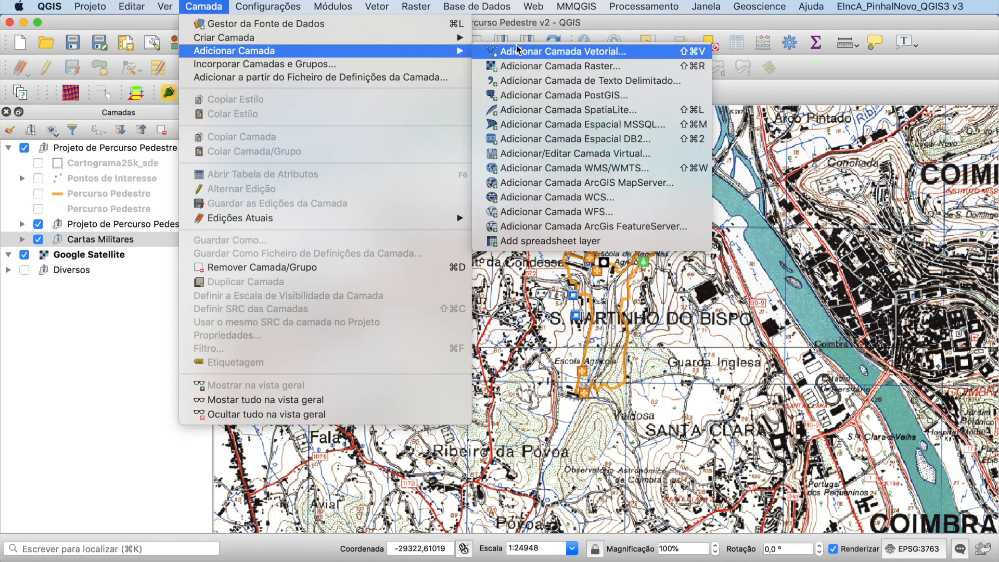
left_click(529, 67)
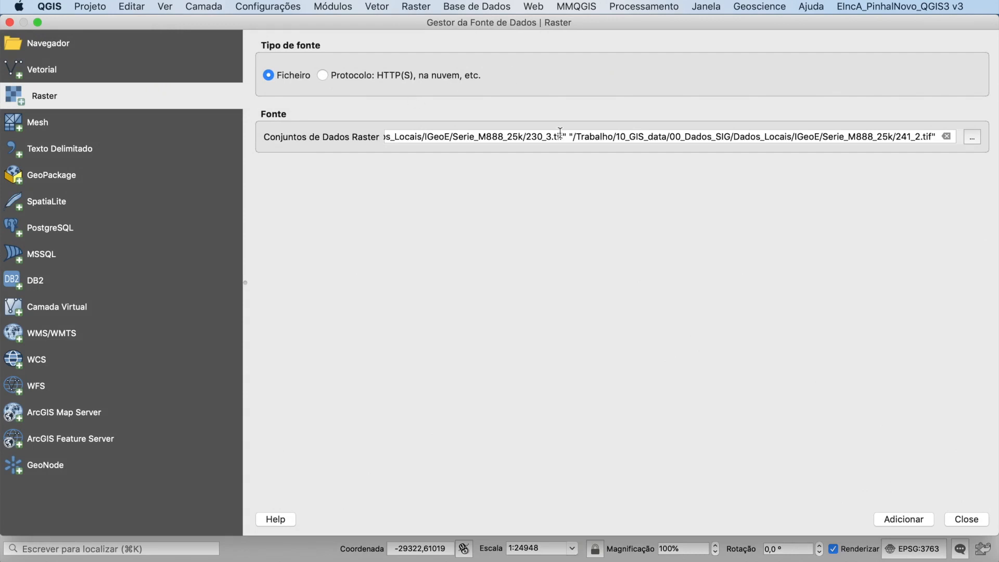
left_click(947, 137)
Add EU_DTM_Portugal.tif from 00_Dados_SIG/Dados_Globais/Dados_EU to the project as a raster layer
left_click(971, 138)
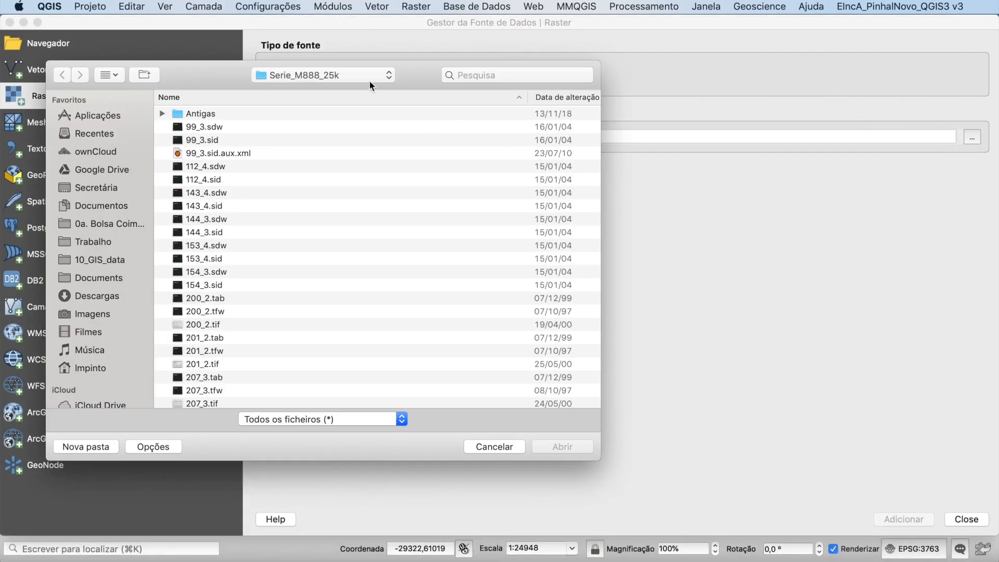
left_click(368, 77)
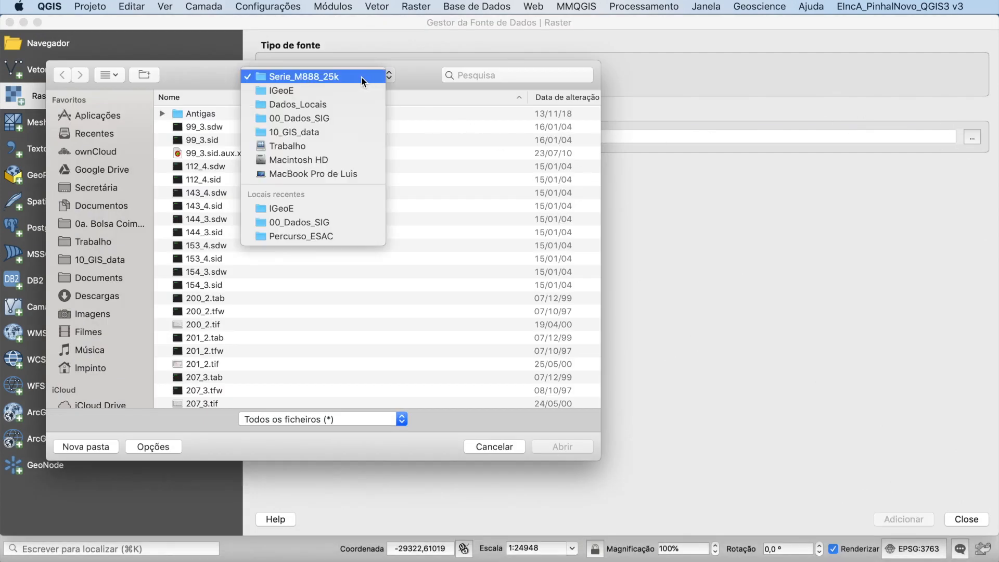
left_click(314, 118)
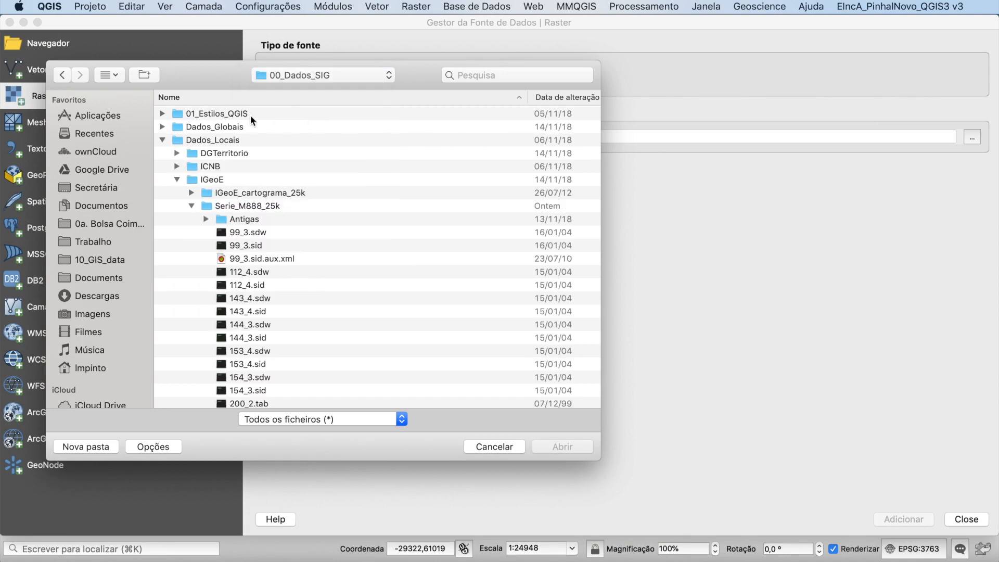
left_click(208, 139)
left_click(162, 139)
left_click(162, 127)
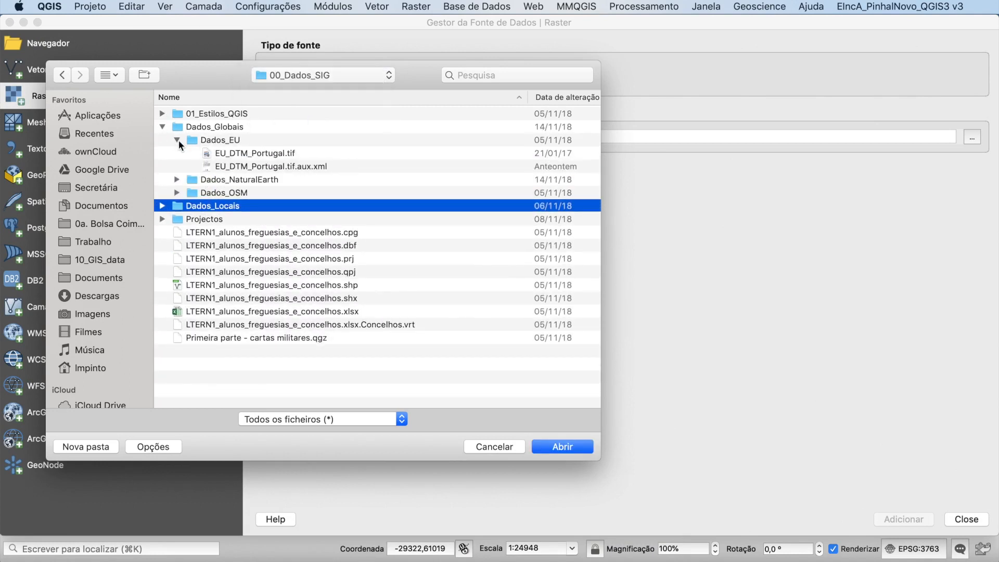
left_click(214, 140)
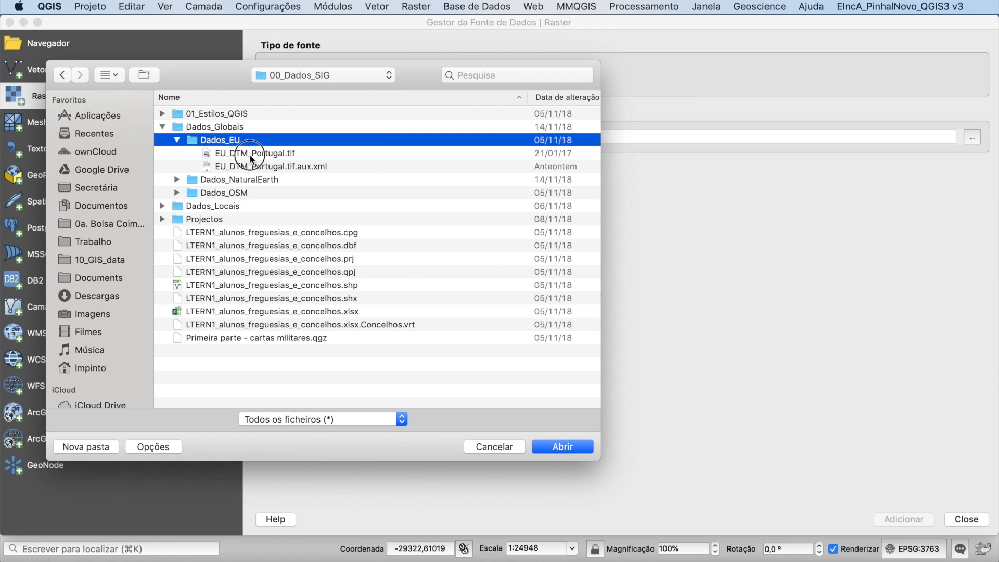
left_click(252, 153)
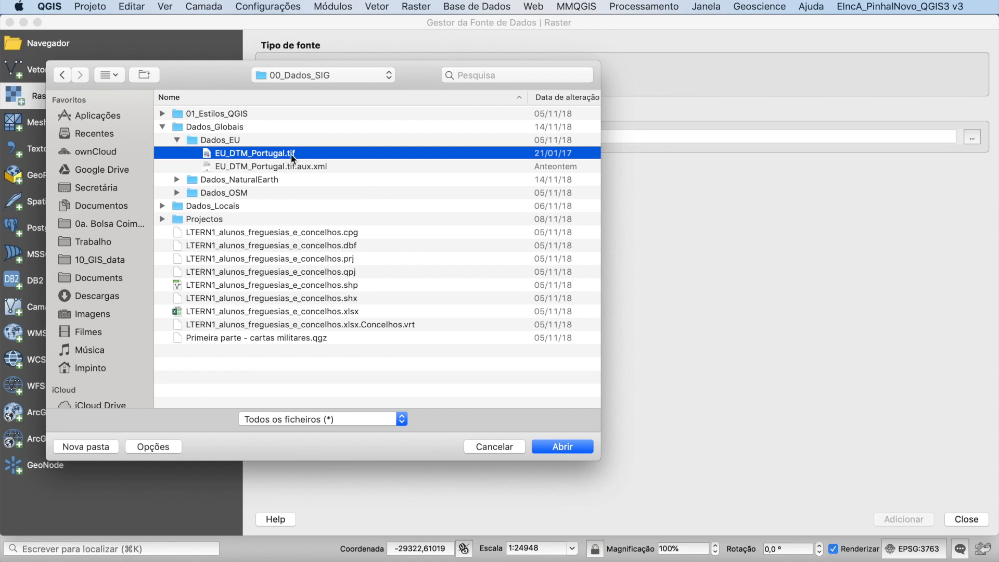
left_click(562, 446)
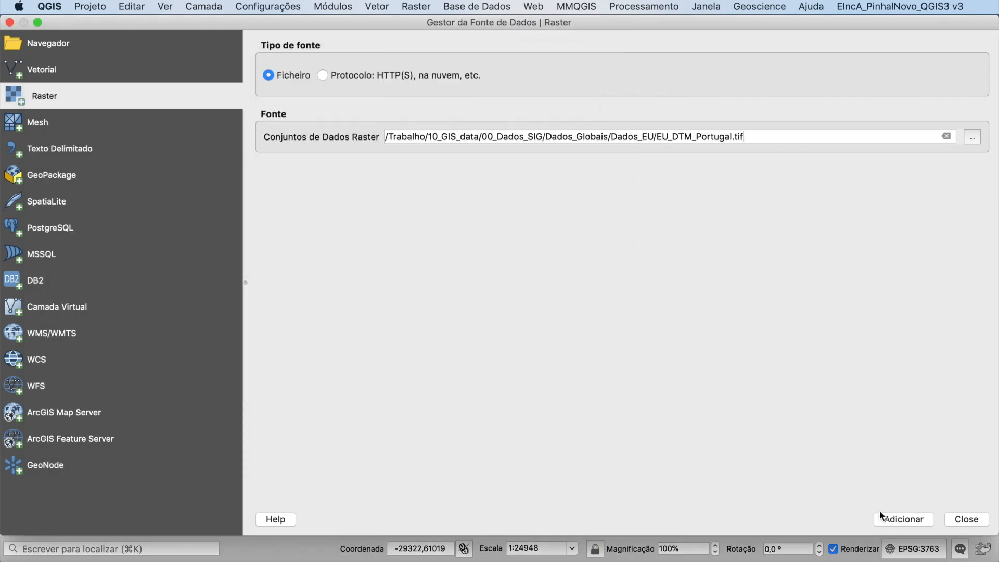
left_click(956, 521)
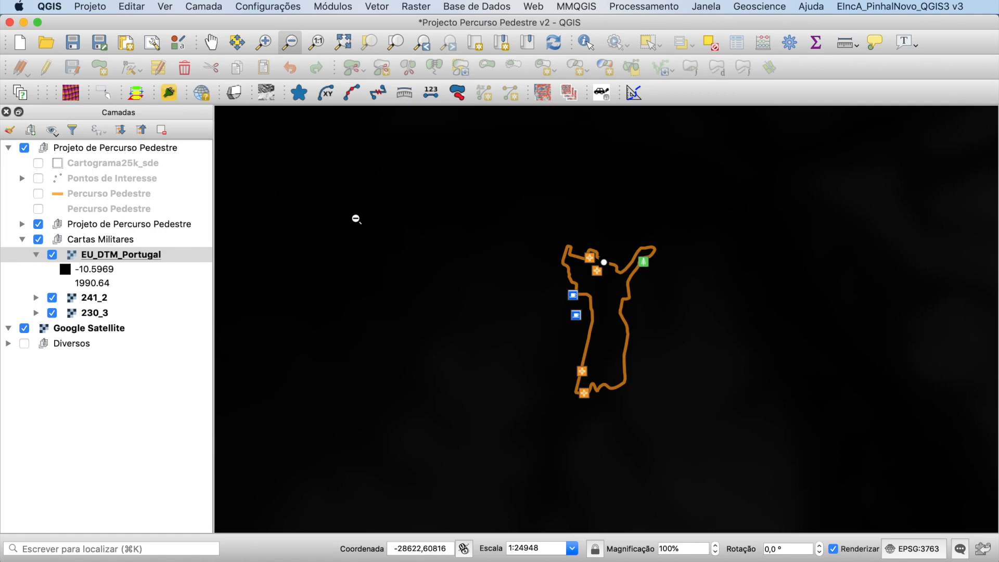
Fit the map to the extent of the EU_DTM_Portugal layer and hide the Google Satellite layer
right_click(159, 257)
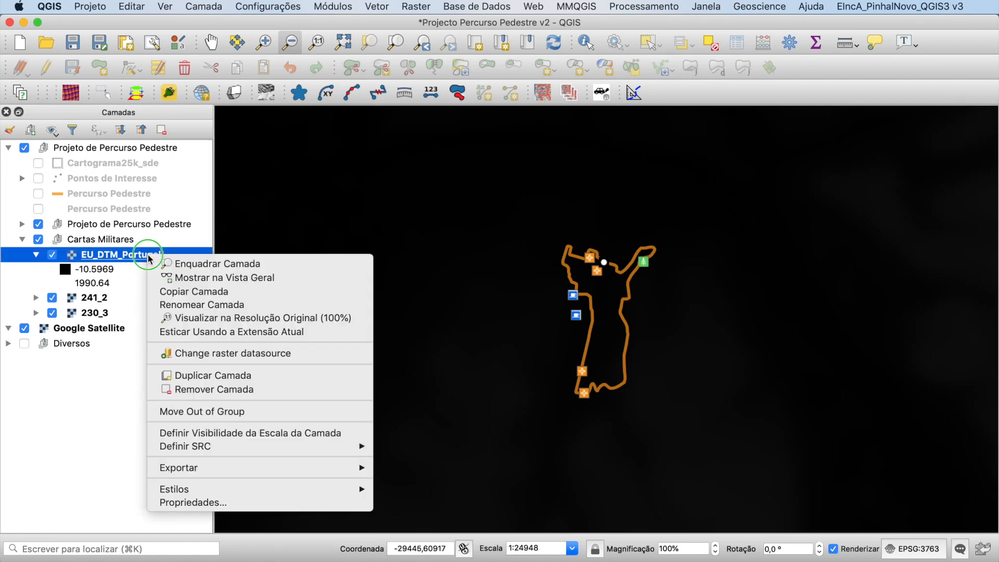
left_click(208, 265)
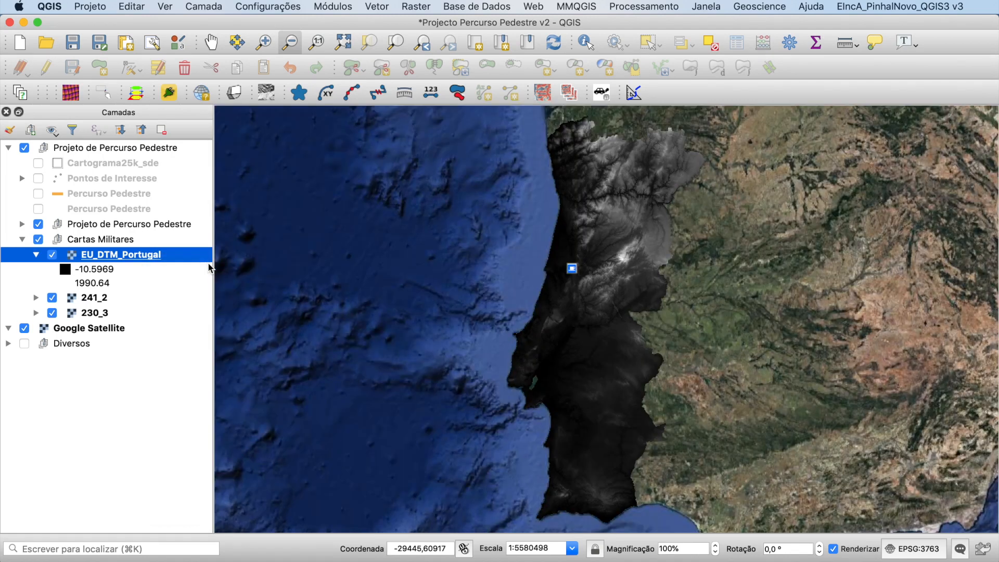
left_click(24, 328)
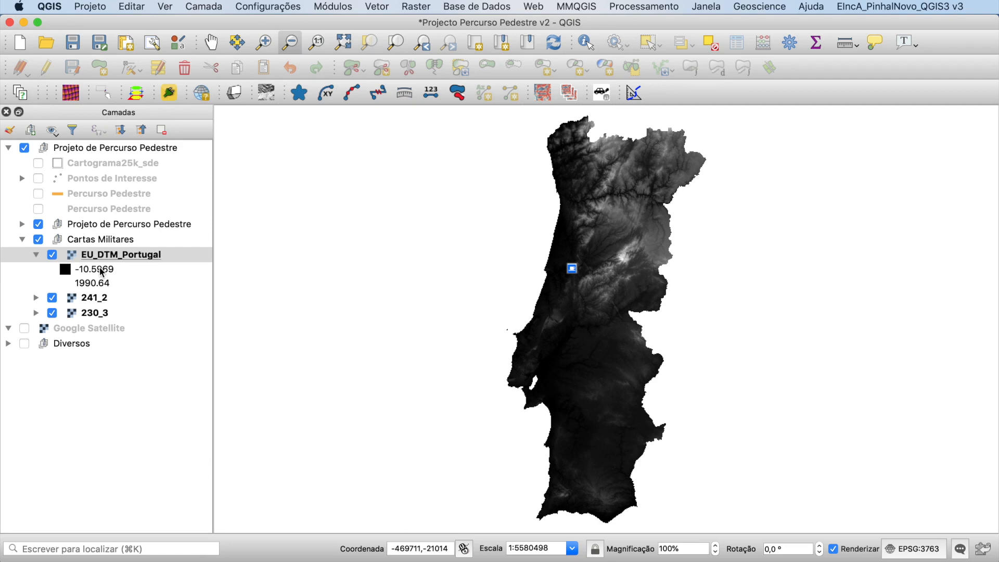
Return to the previous map view and zoom out one level around the walking route, to a scale of 1:49896
left_click(267, 45)
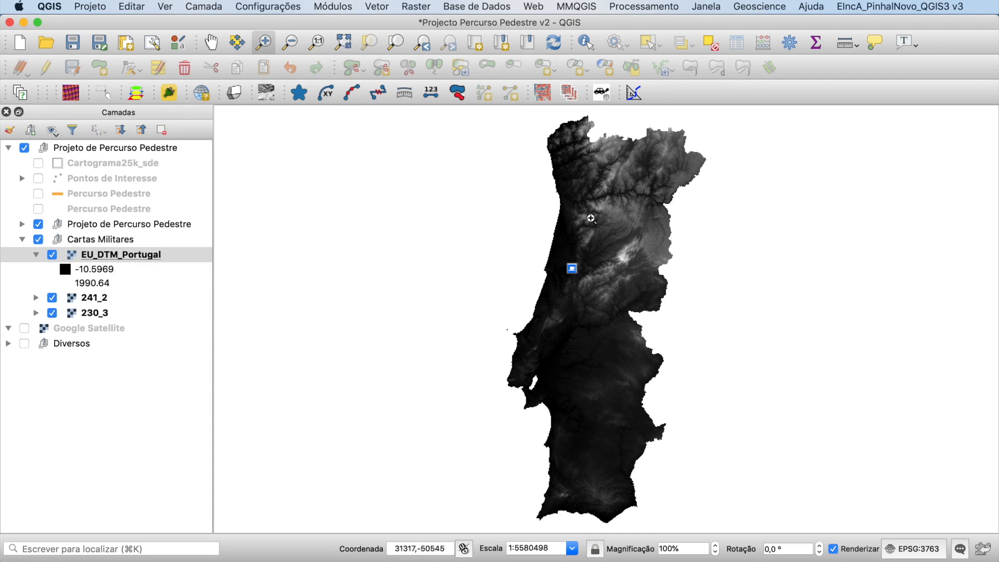
left_click(423, 44)
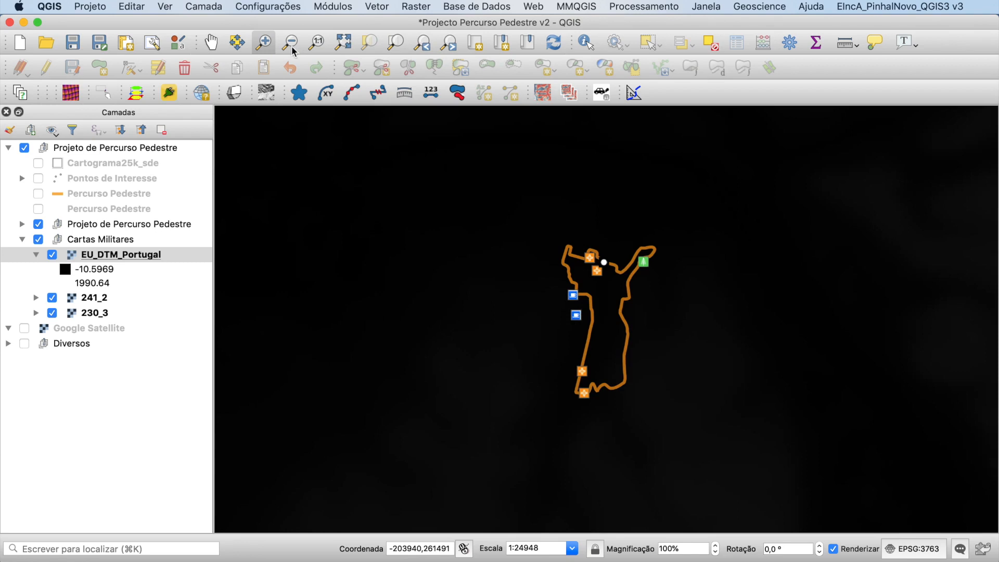
left_click(291, 43)
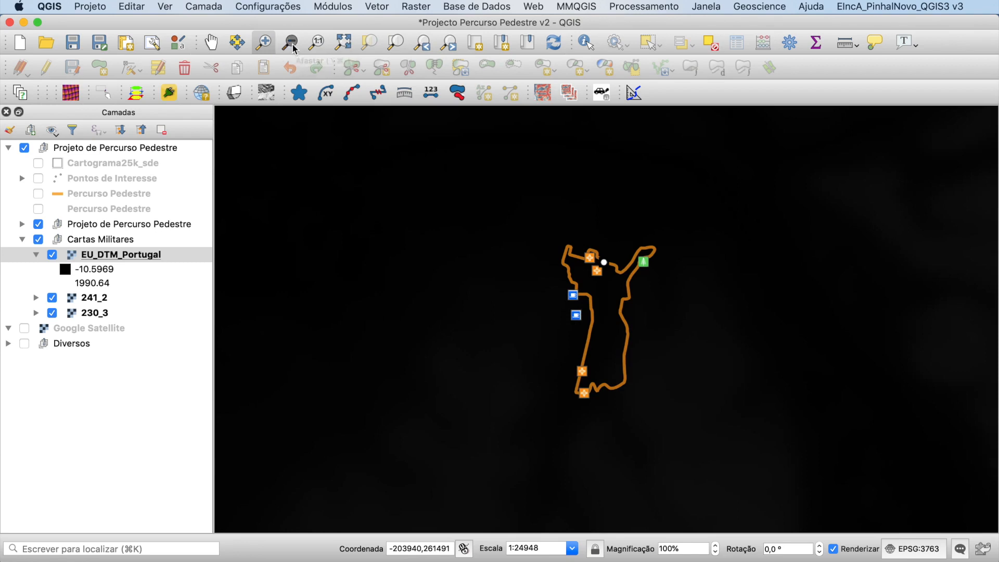
left_click(606, 319)
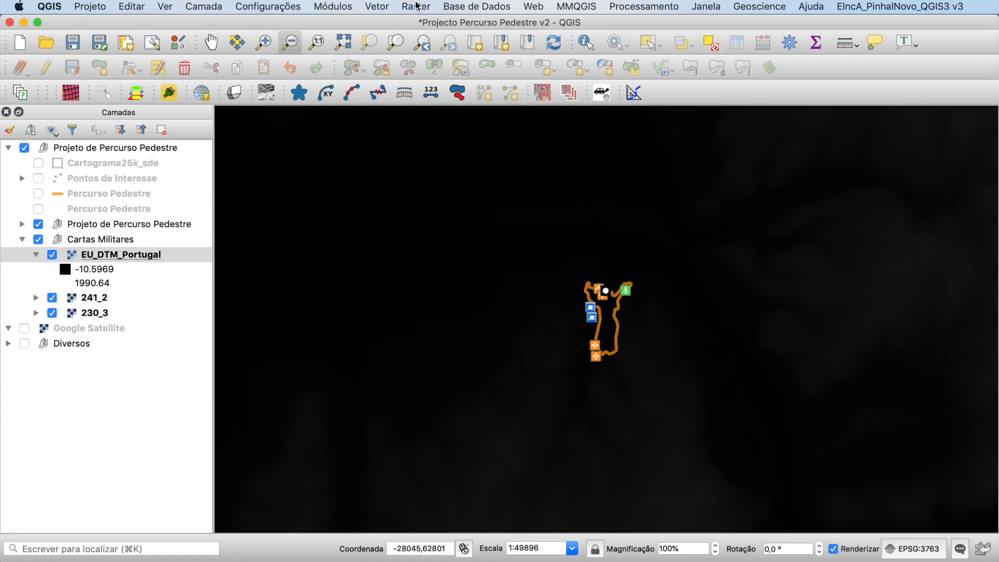
Set up Recortar raster pela extensão with EU_DTM_Portugal as the input layer and the current canvas extent as the clipping extent
left_click(144, 257)
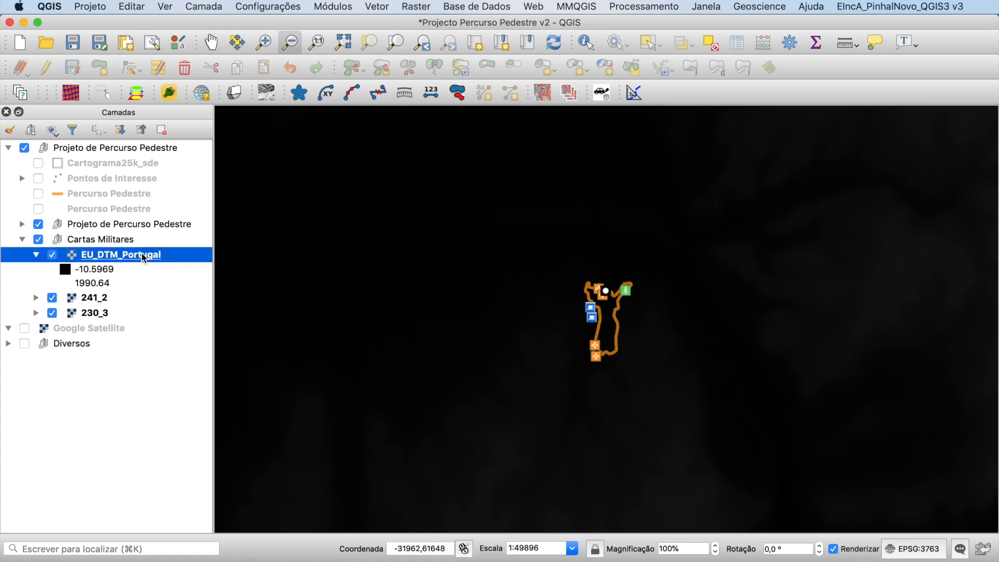
left_click(420, 9)
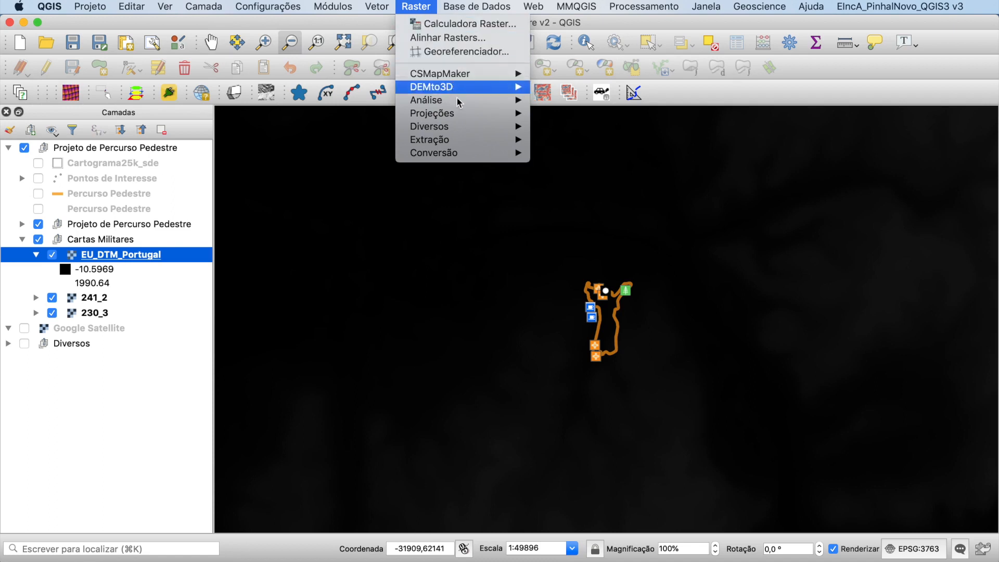
mouse_move(470, 145)
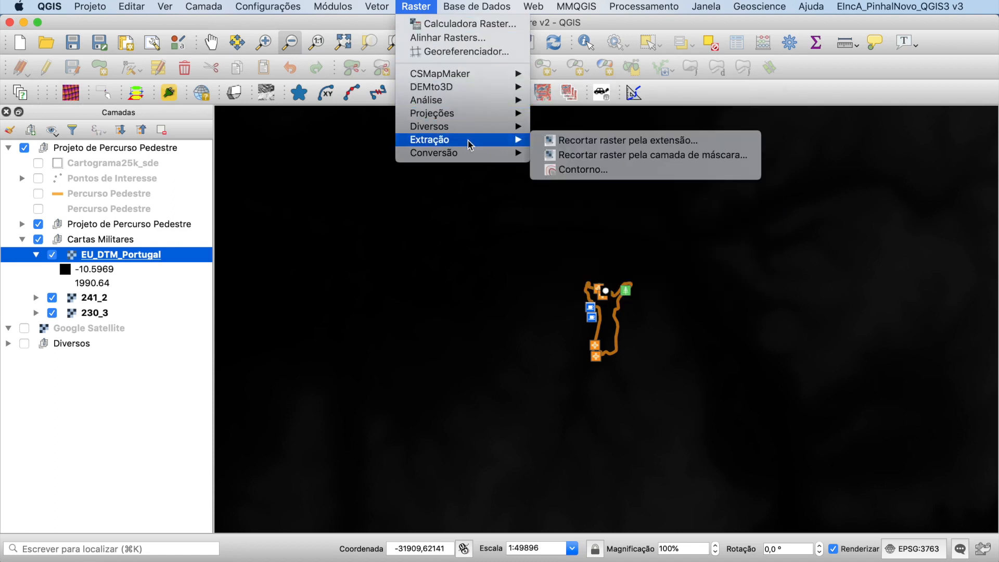
left_click(560, 147)
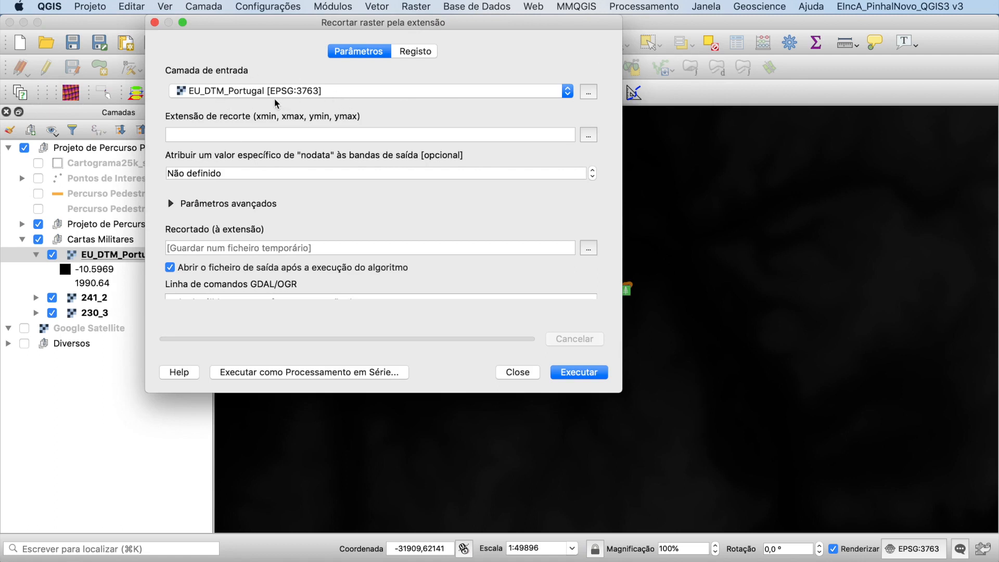
left_click(231, 94)
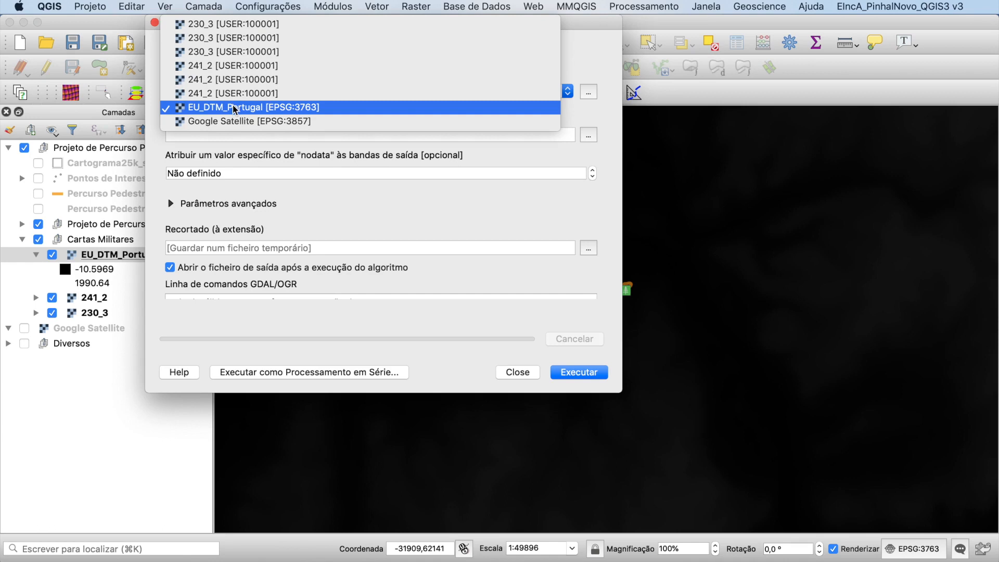
left_click(235, 108)
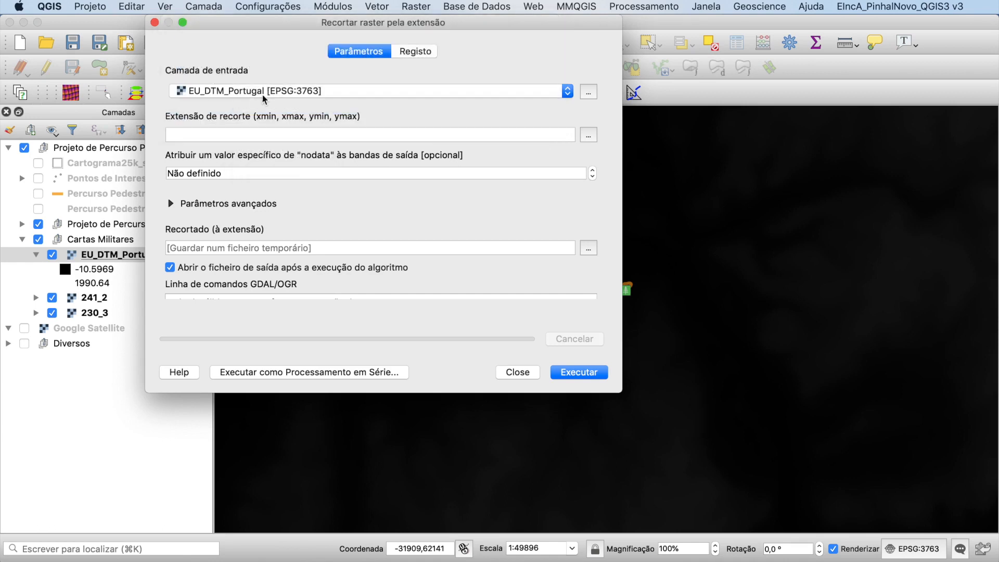
left_click(589, 135)
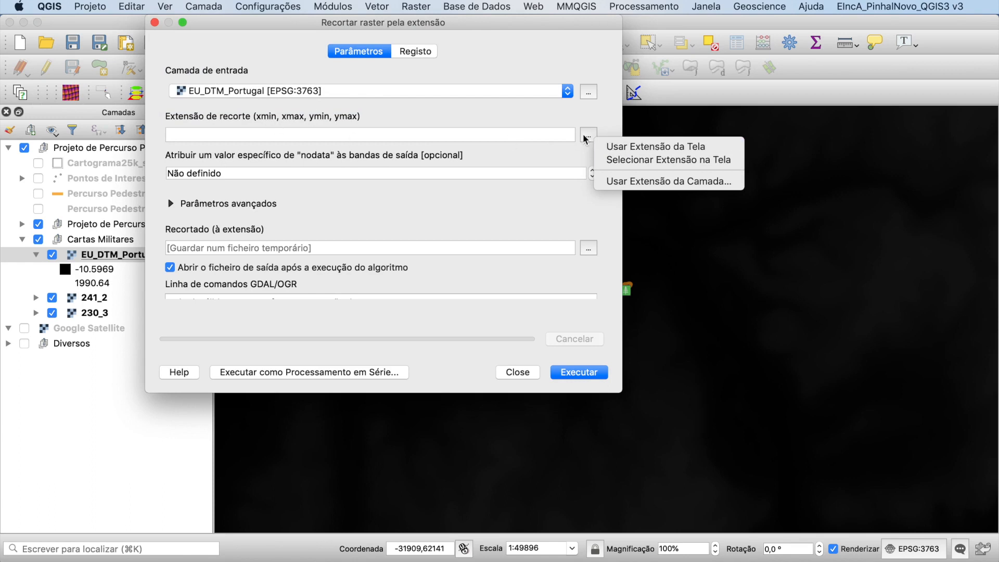
left_click(650, 148)
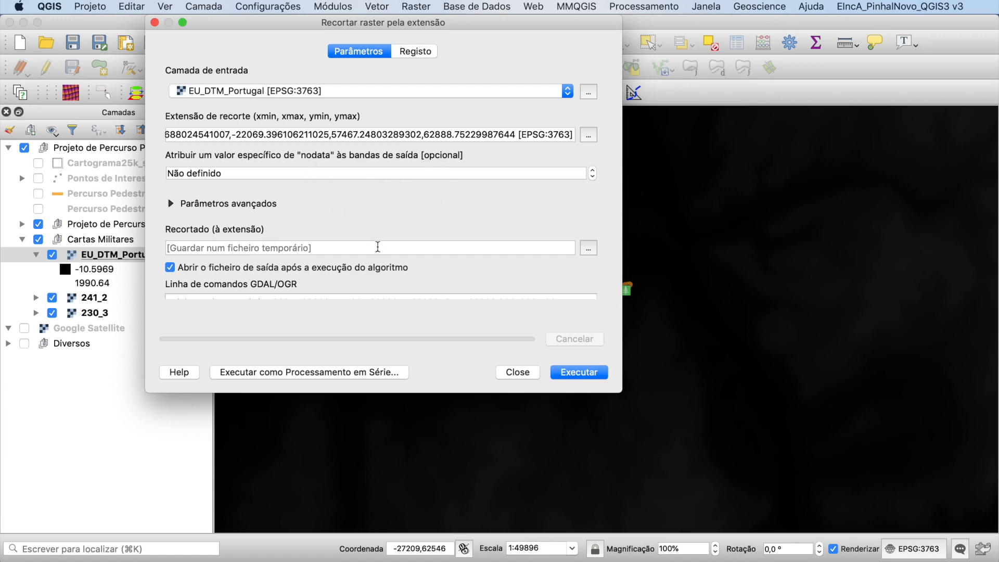
Save the clipped output as MDT_Percurso_pedestre in the Percurso_ESAC folder in TIF format, run the clip and close the tool
left_click(588, 249)
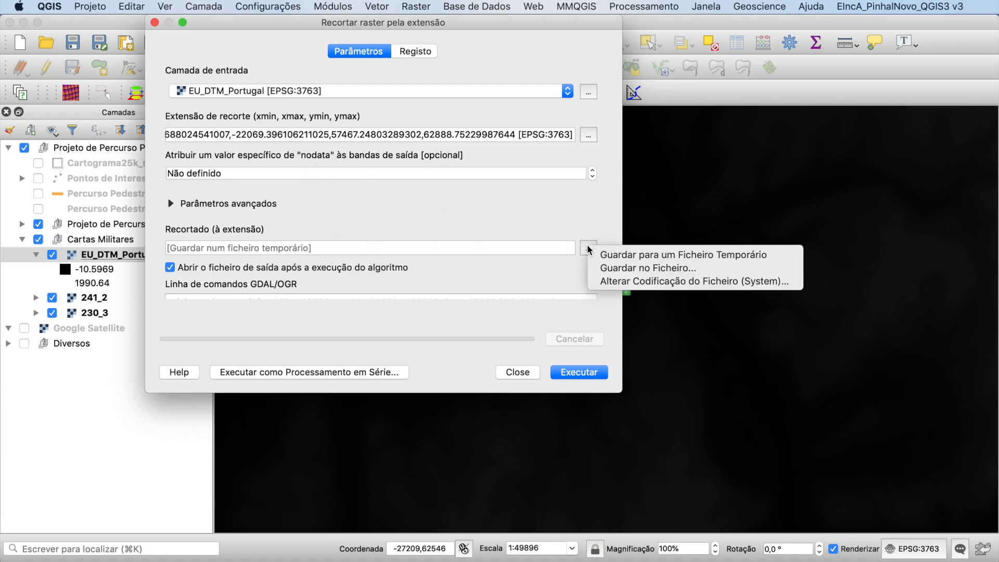
left_click(614, 269)
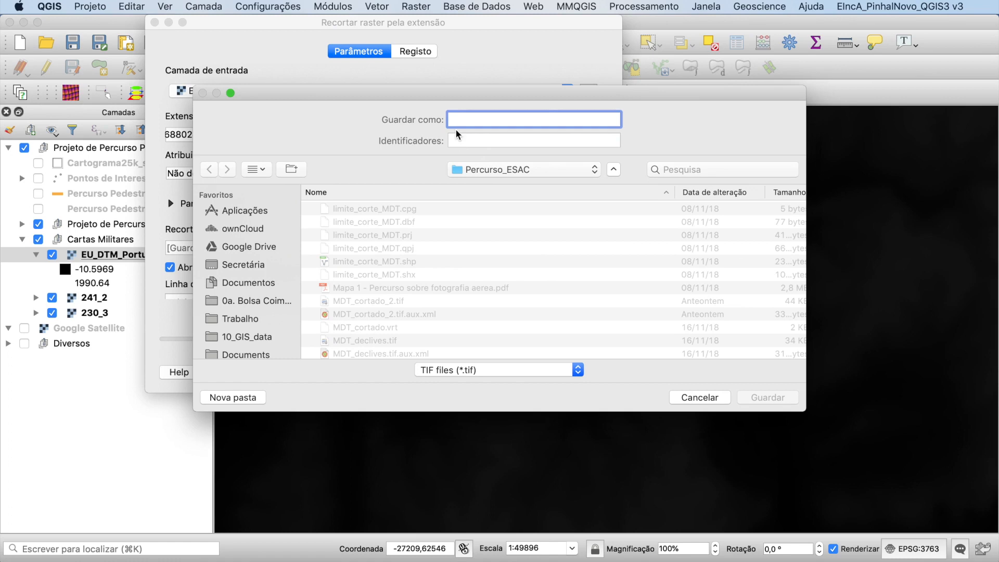
type("MDT_Percurso_pedestre")
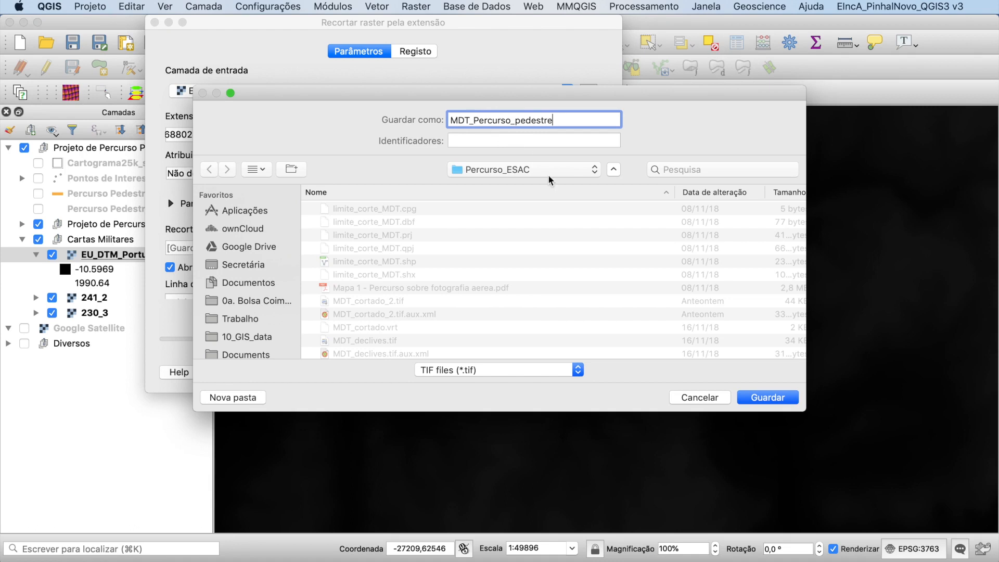
left_click(758, 399)
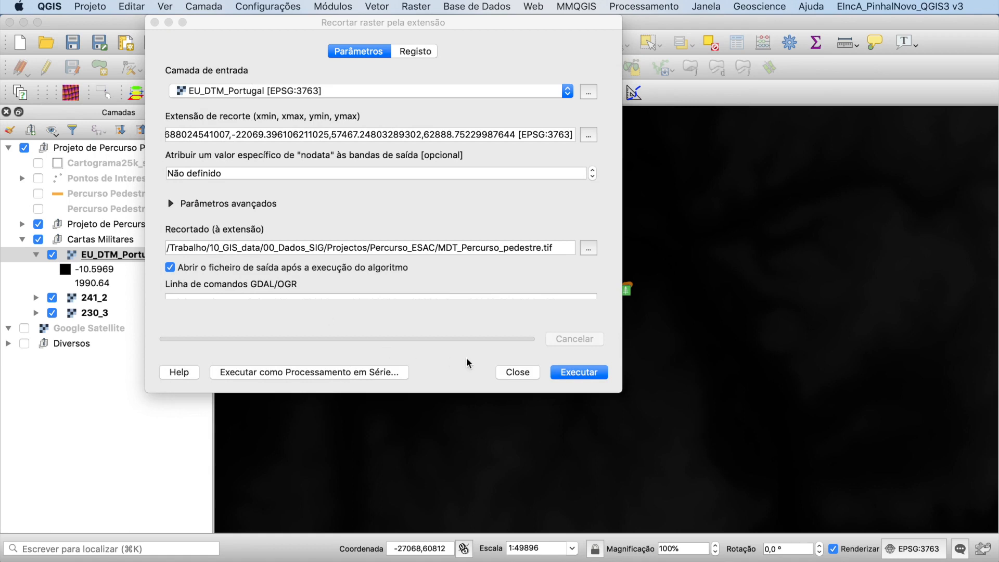
left_click(568, 374)
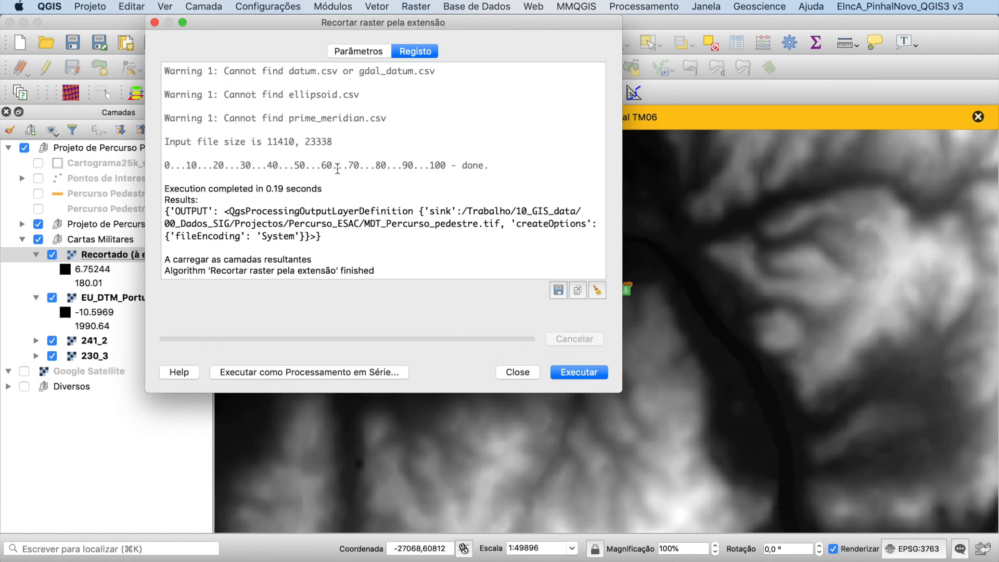
left_click(518, 374)
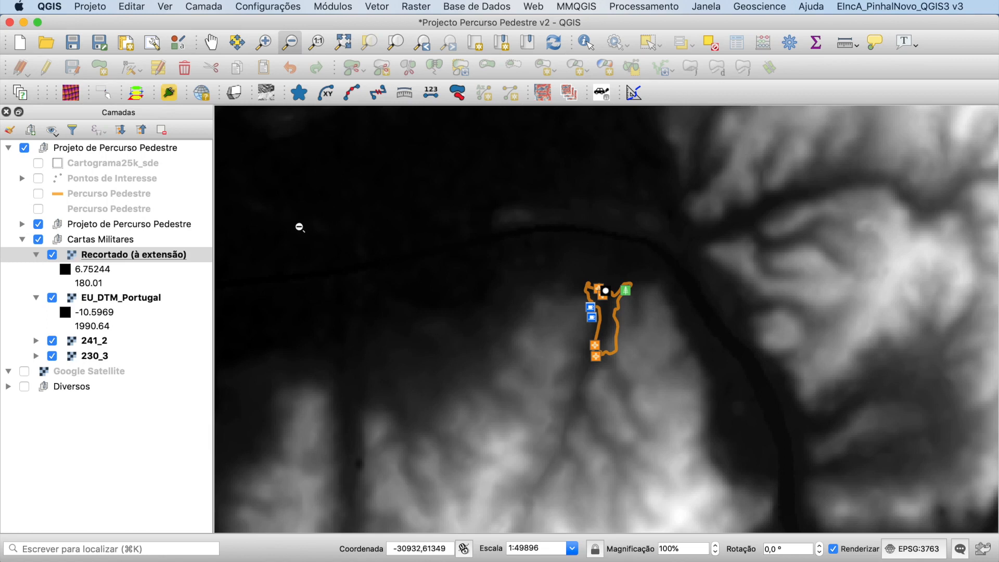
Move the Recortado (à extensão) and EU_DTM_Portugal layers out of the Cartas Militares group to just above it, and collapse that group
left_click(160, 261)
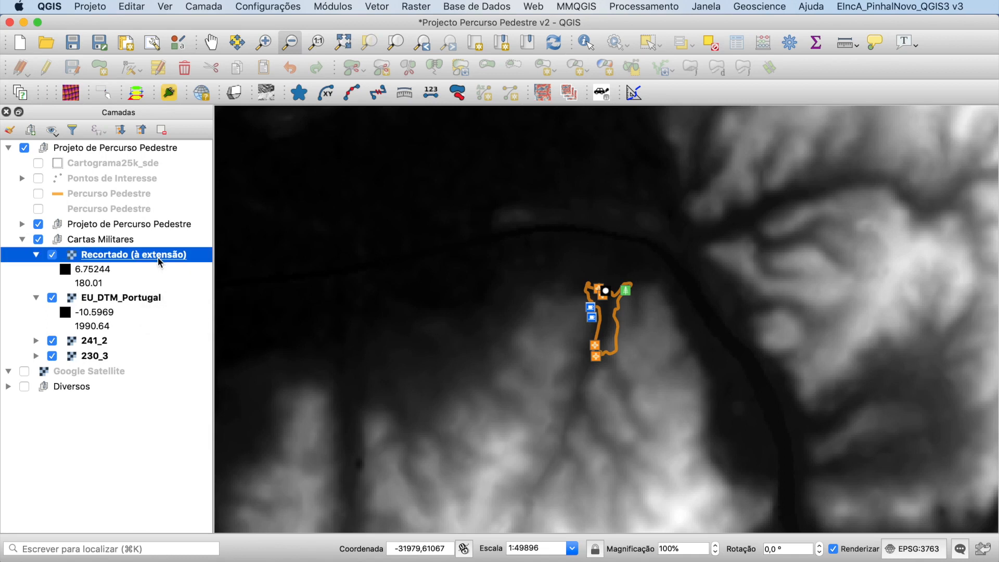
left_click(142, 299, "shift")
left_click_drag(125, 257, 115, 232)
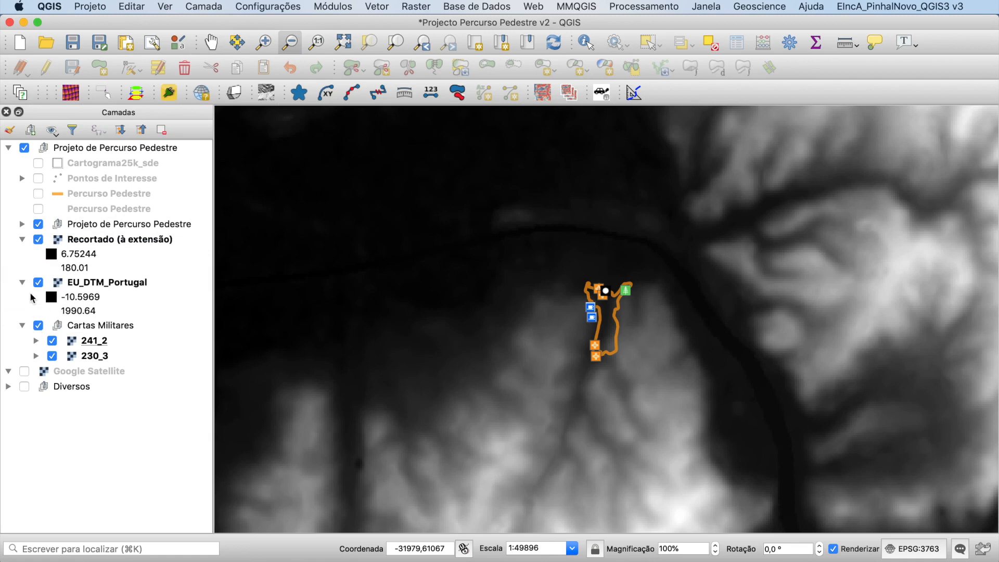
left_click(22, 326)
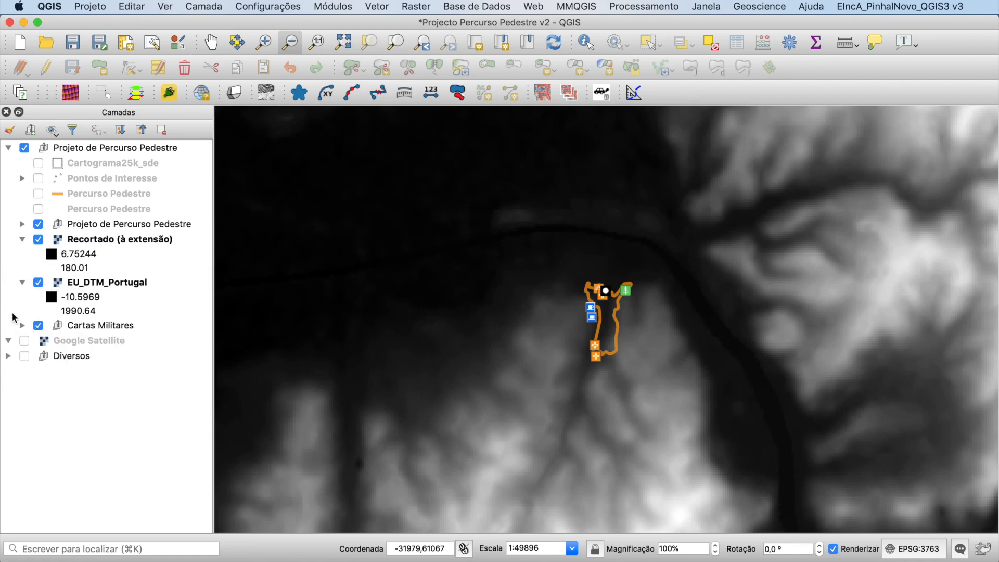
Group the Recortado (à extensão) and EU_DTM_Portugal layers and name the group Informação relevo
left_click(95, 243)
left_click(100, 285, "super")
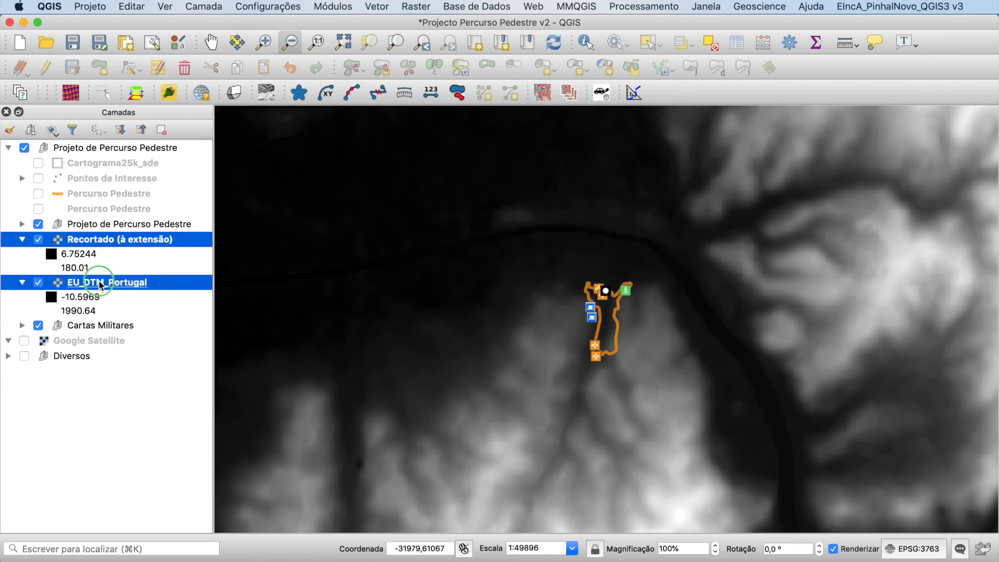
right_click(101, 284)
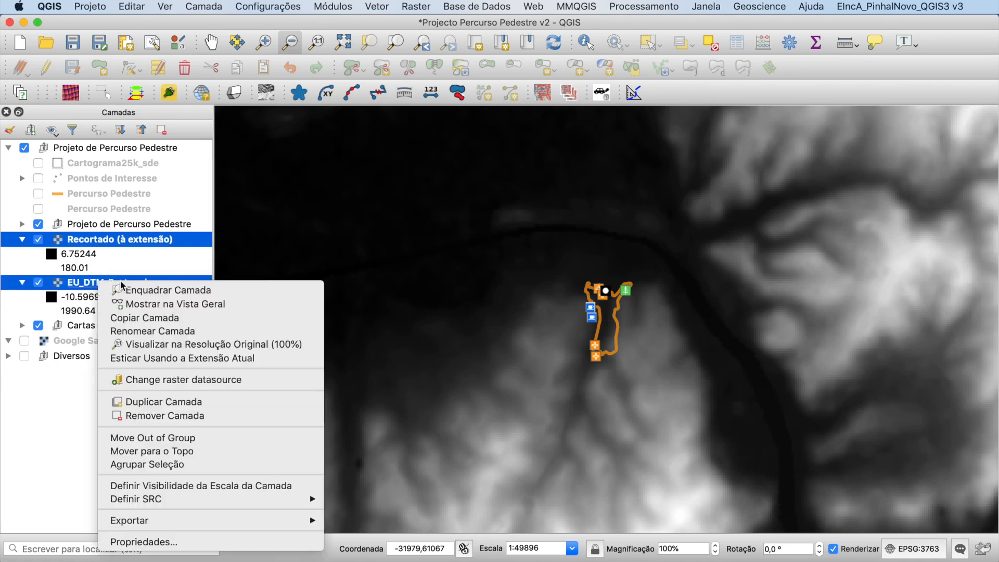
left_click(175, 468)
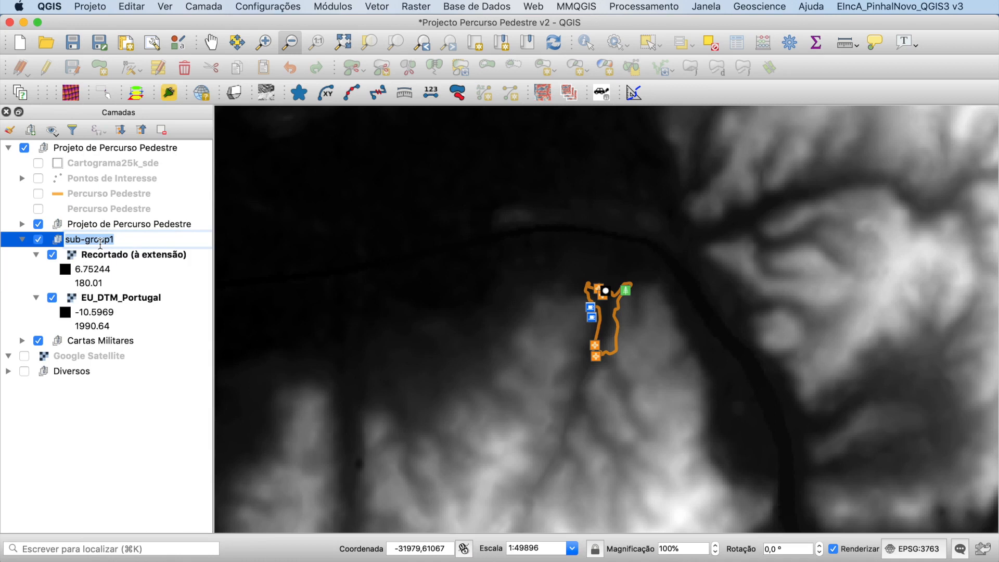
type("Informação")
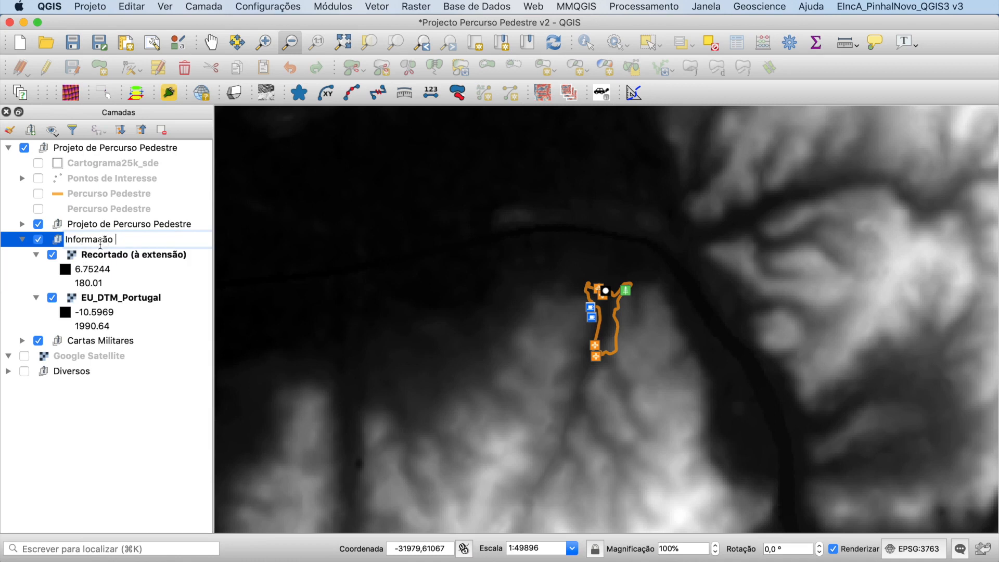
type(" relevo")
key("Return")
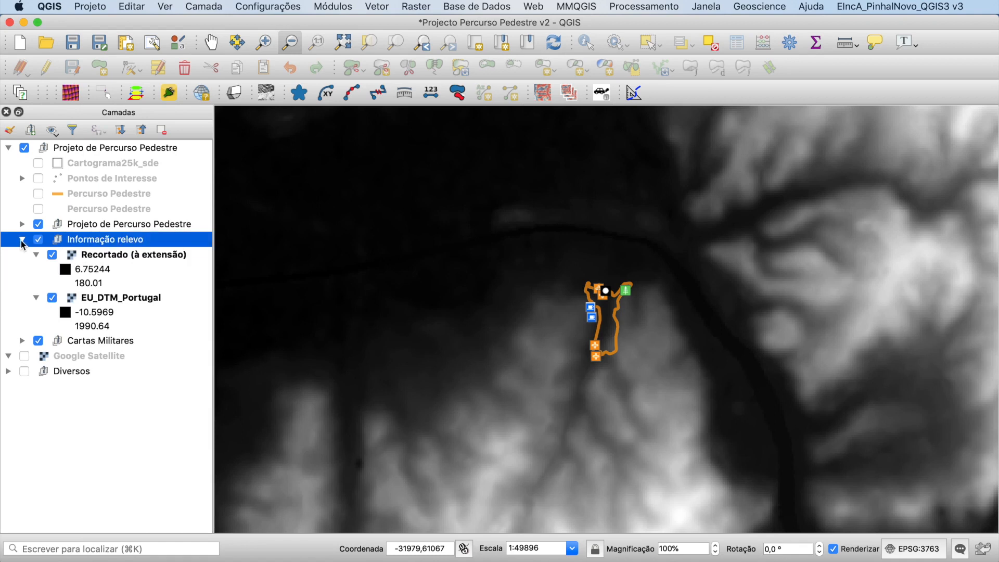
left_click(22, 240)
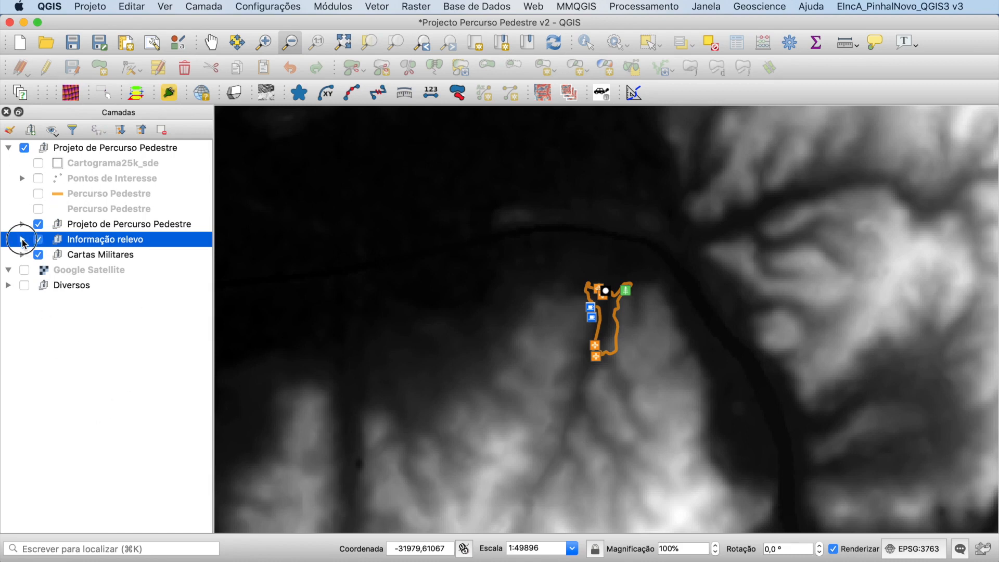
left_click(22, 240)
left_click(23, 241)
left_click(22, 240)
left_click(23, 240)
left_click(23, 241)
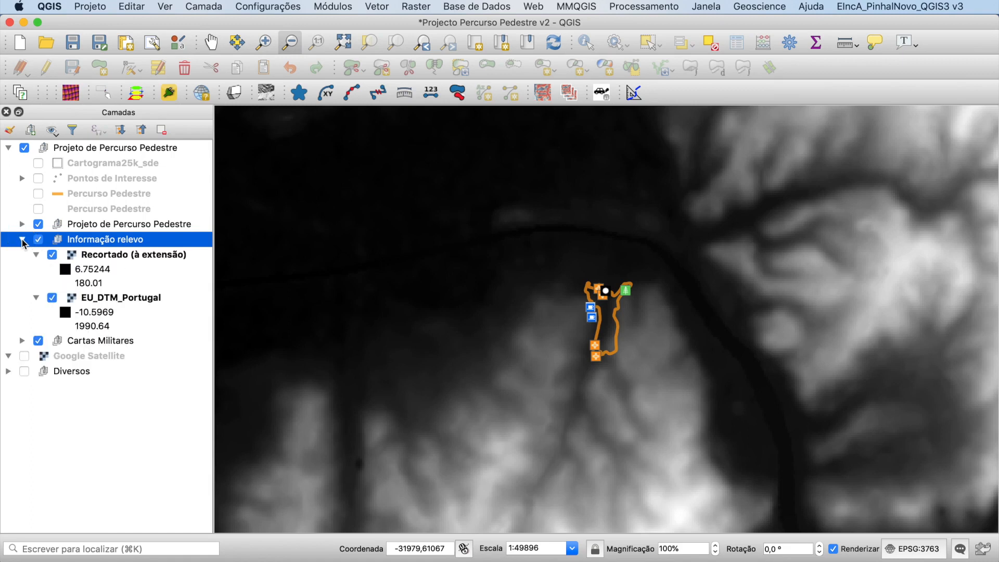
Hide the EU_DTM_Portugal layer and open the layer properties of Recortado (à extensão)
left_click(109, 260)
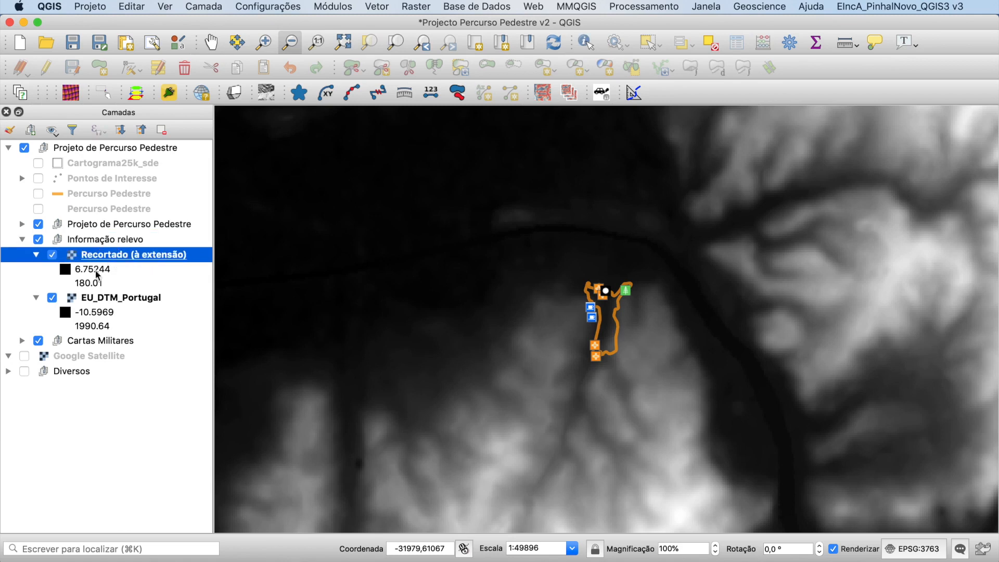
left_click(52, 299)
right_click(147, 255)
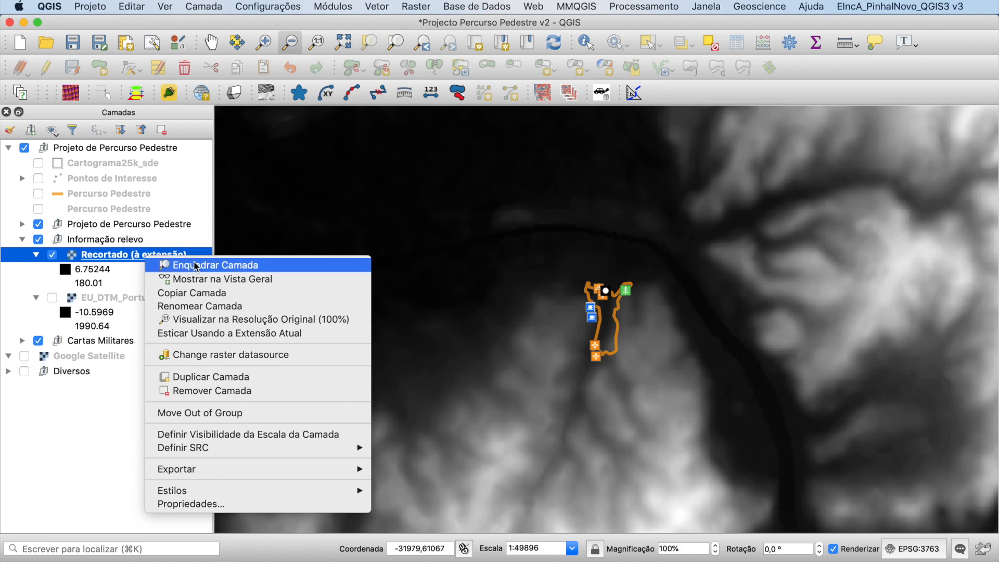
mouse_move(238, 467)
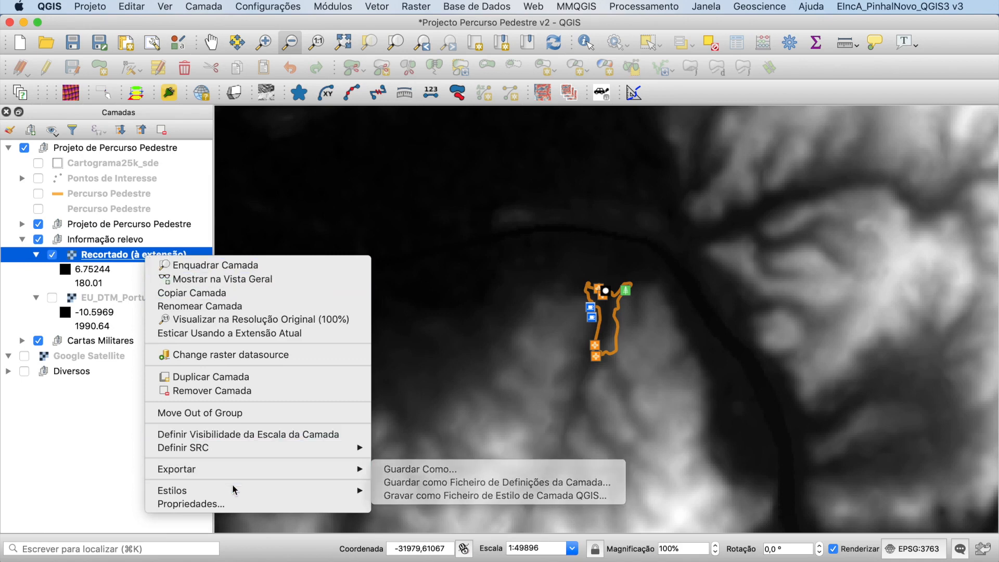
left_click(233, 504)
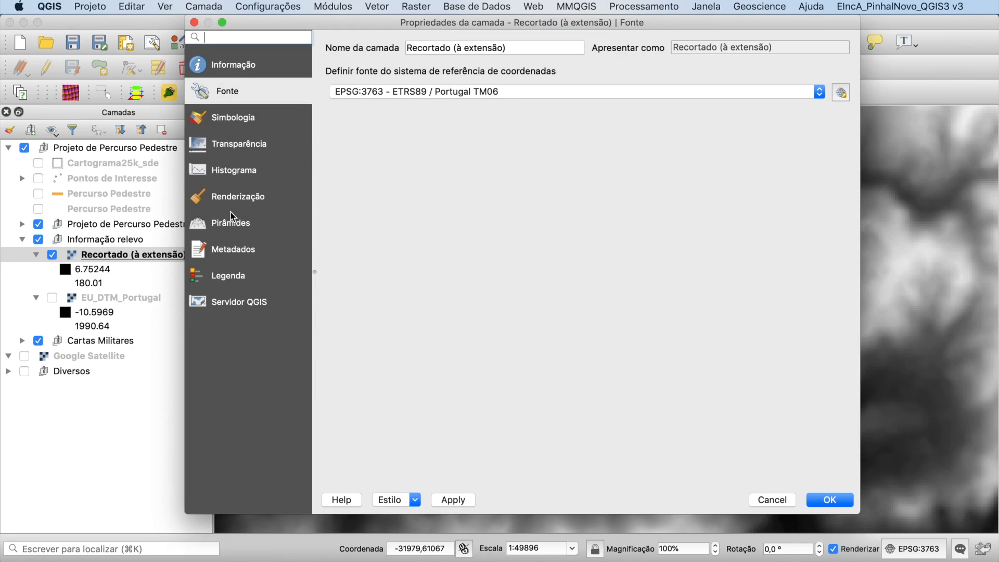
Change the clipped raster's layer name to Hipsometria in its source properties
left_click_drag(302, 26, 198, 34)
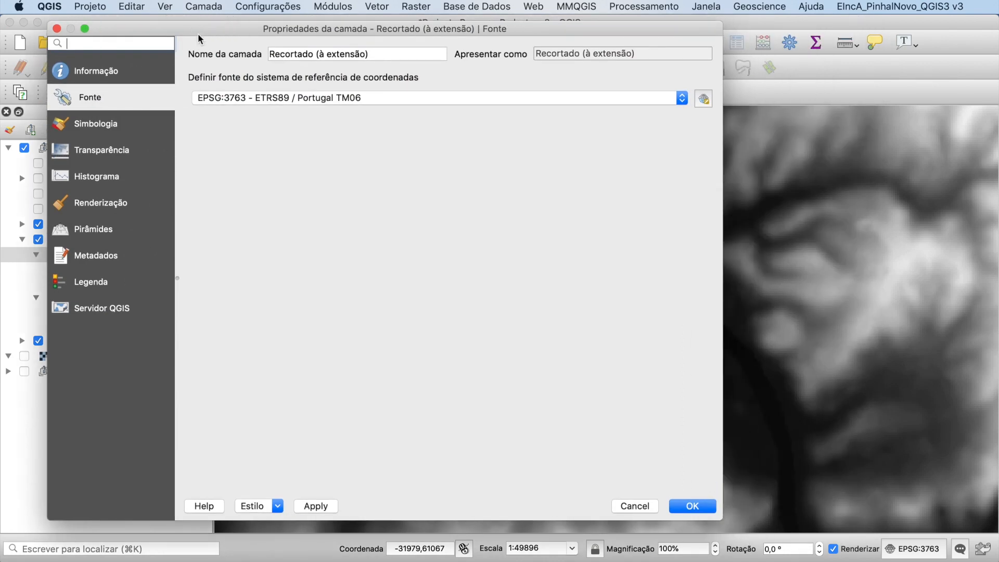
left_click(122, 128)
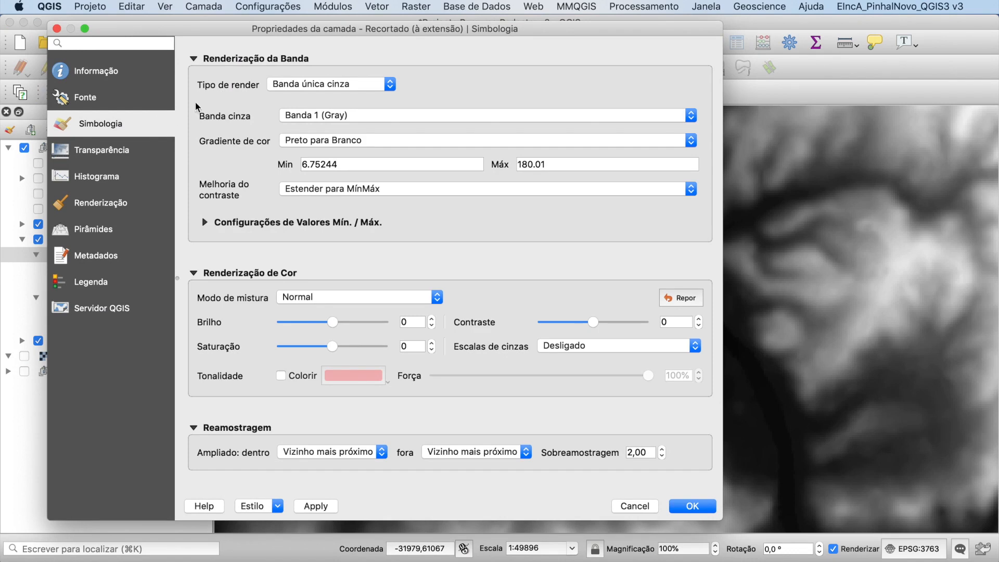
left_click(324, 85)
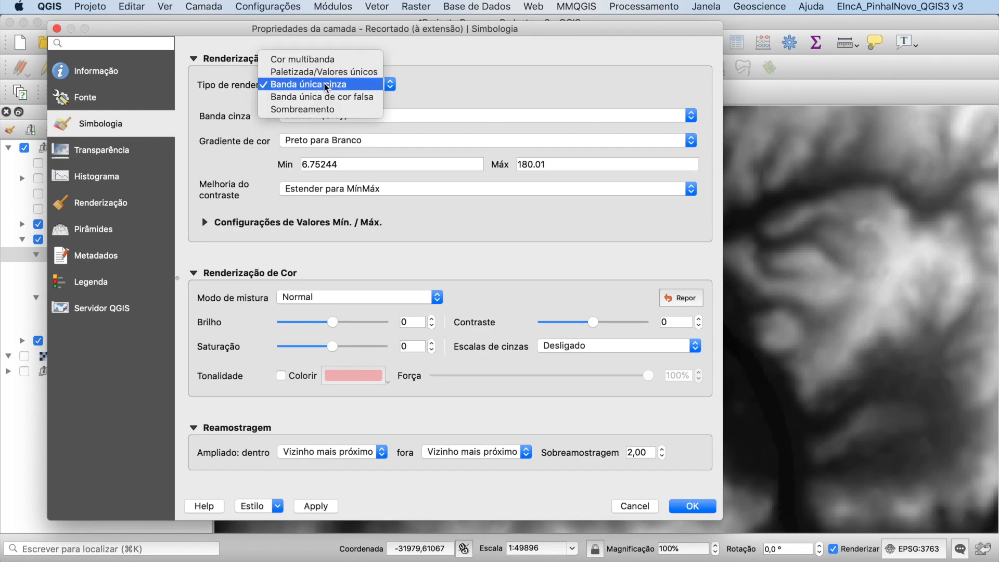
left_click(119, 102)
left_click(119, 102)
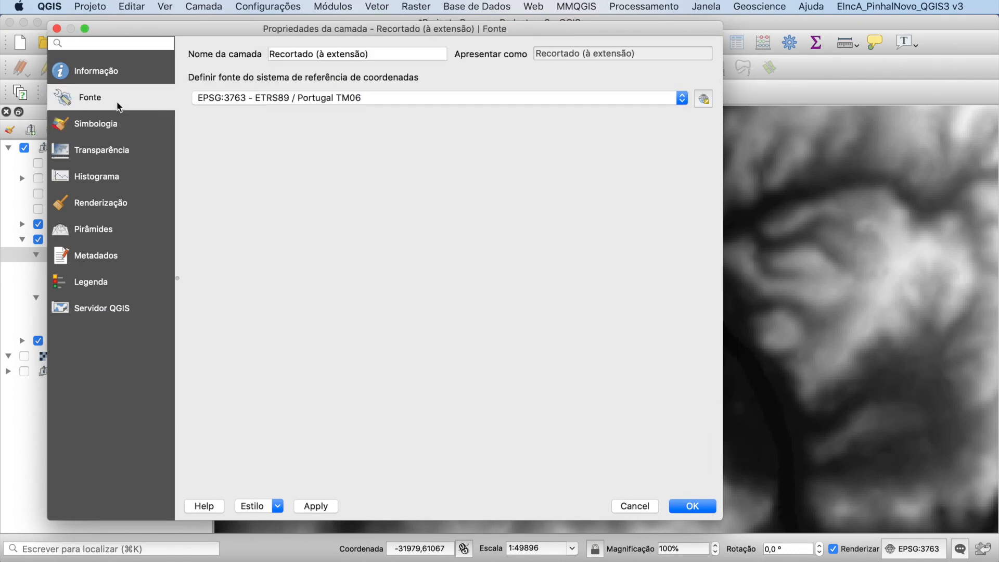
left_click_drag(391, 53, 263, 53)
type("Hipsometria")
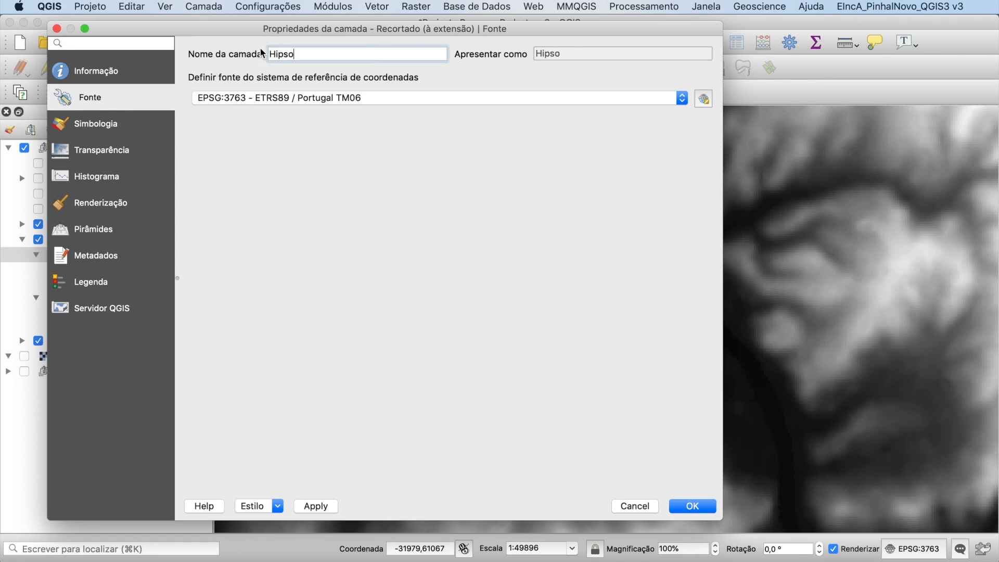
Set the render type in the clipped raster's symbology to Banda única de cor falsa
left_click(127, 133)
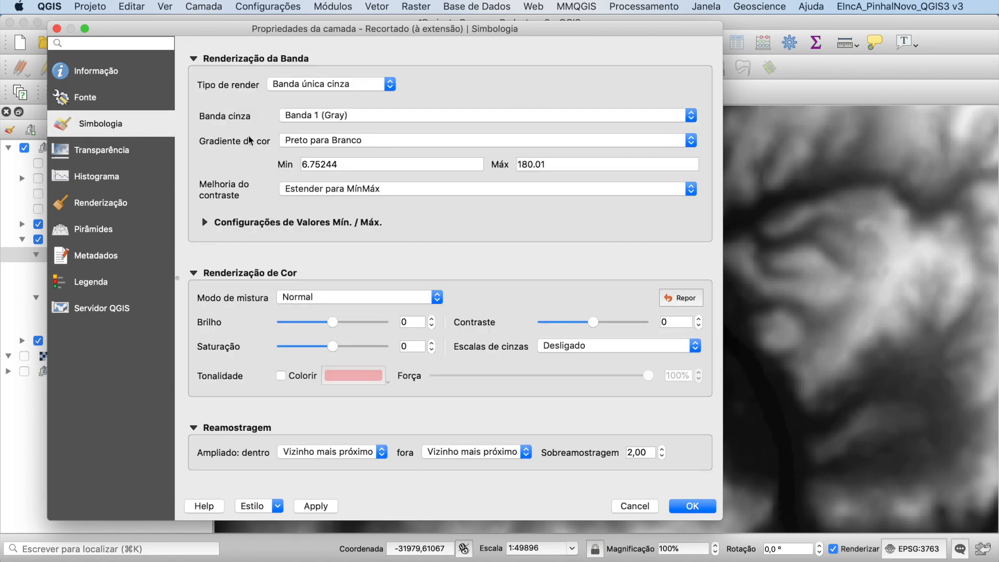
left_click(346, 87)
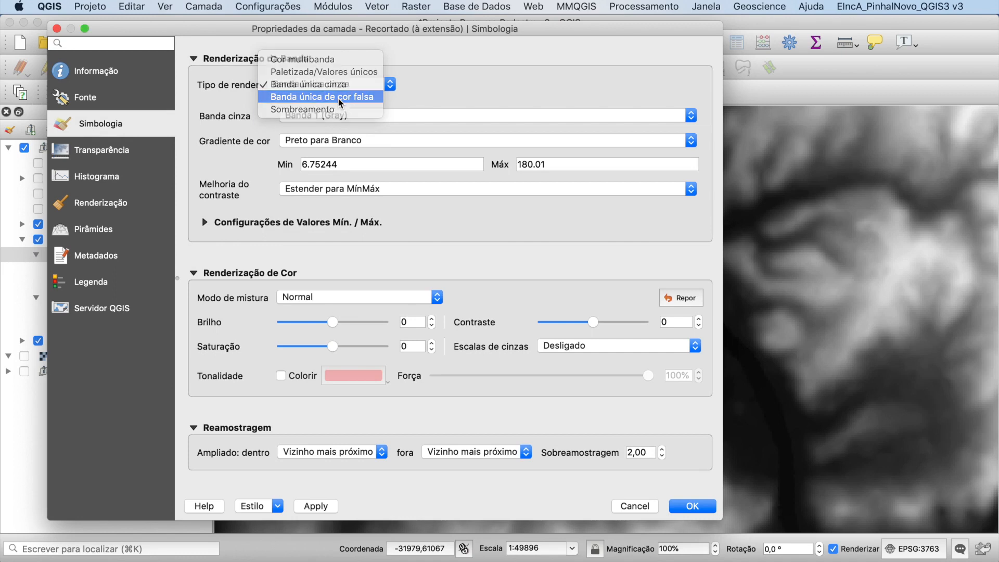
left_click(338, 97)
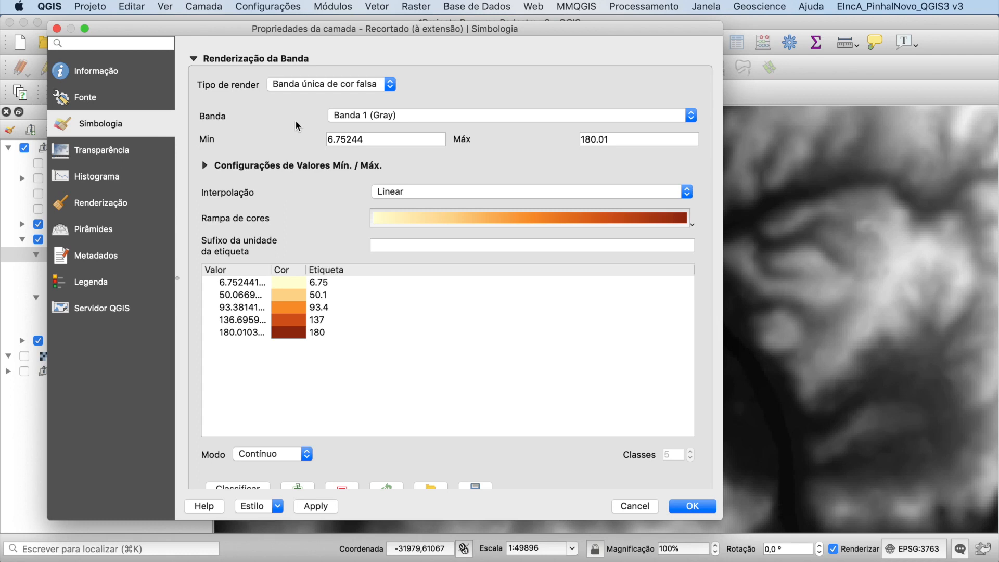
left_click(307, 89)
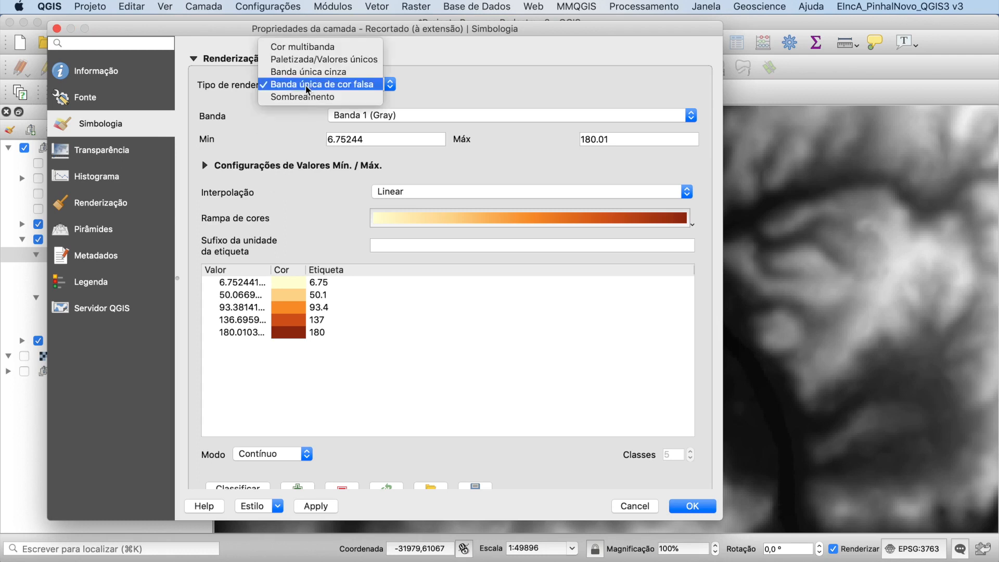
left_click(307, 88)
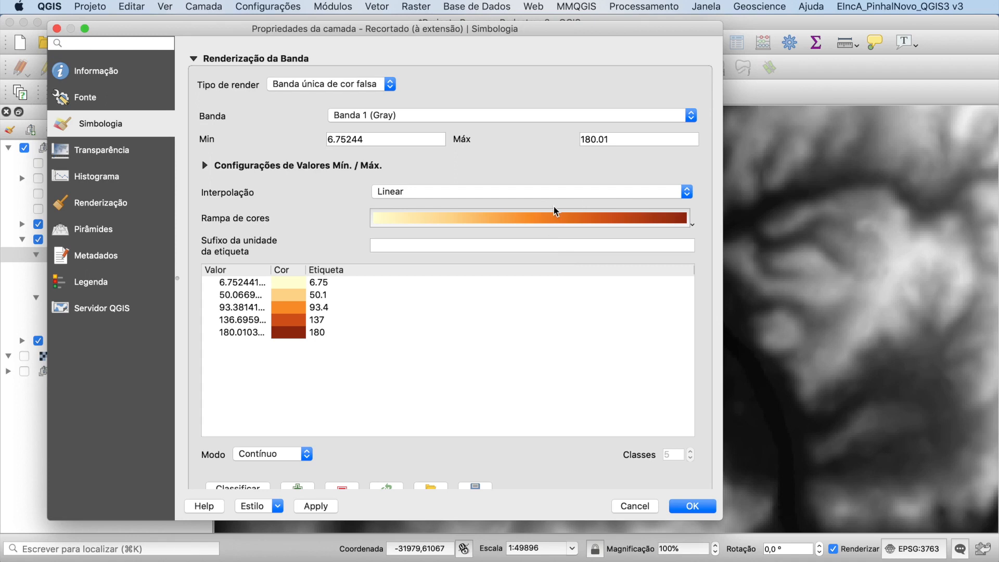
Look through the available colour ramps and reclassify the elevation values in Contínuo mode with the current ramp
left_click(692, 224)
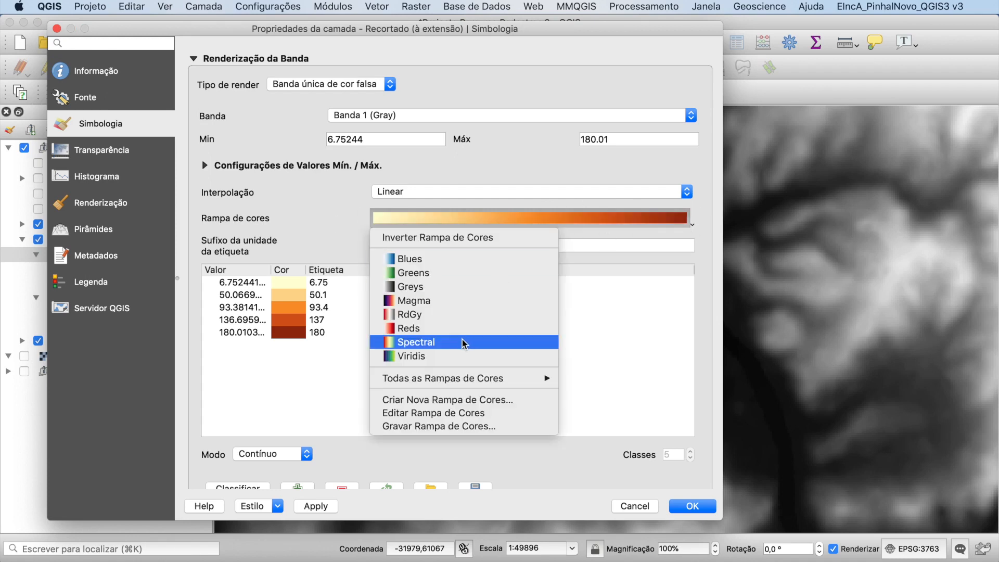
left_click(321, 198)
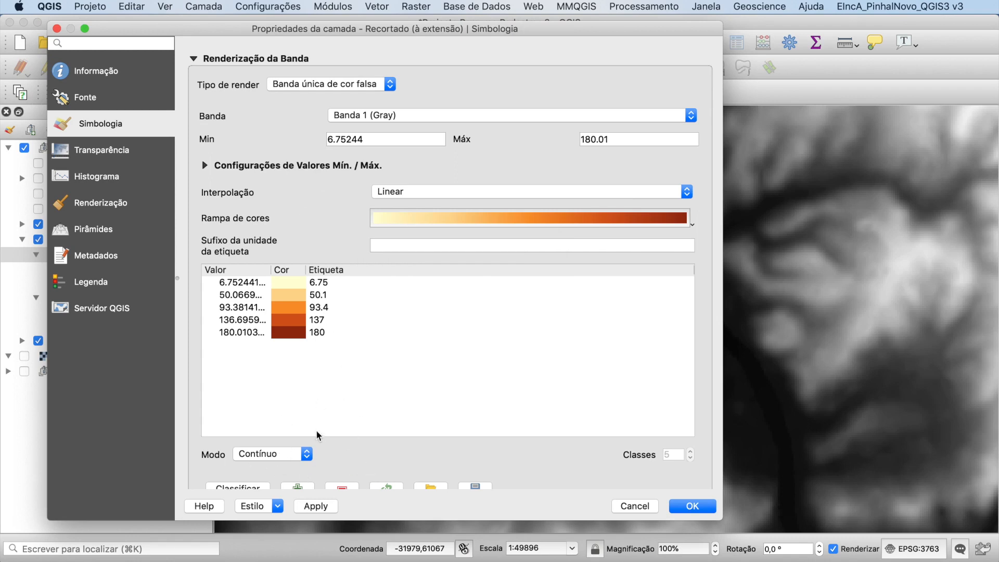
scroll(235, 463, "down", 2)
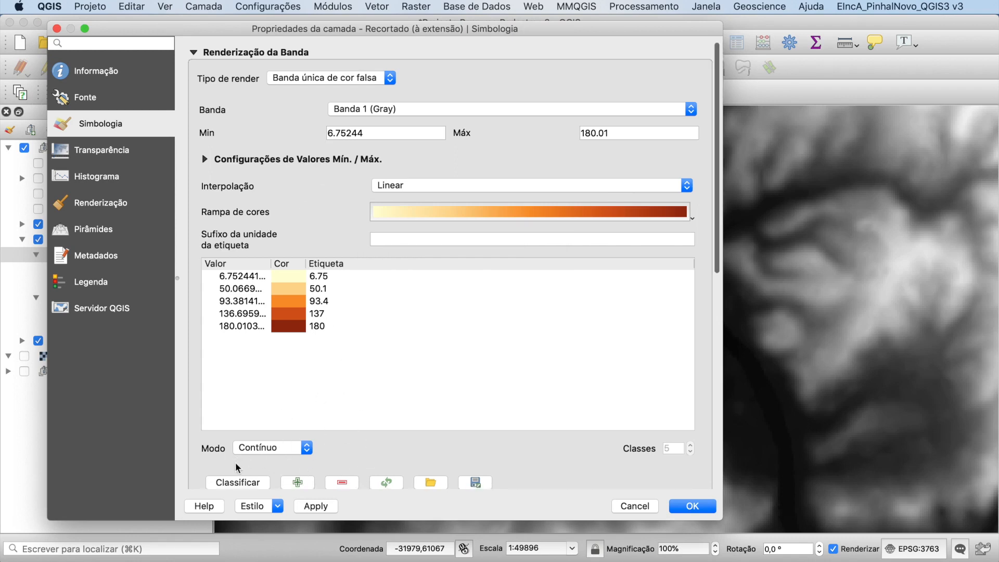
left_click(238, 473)
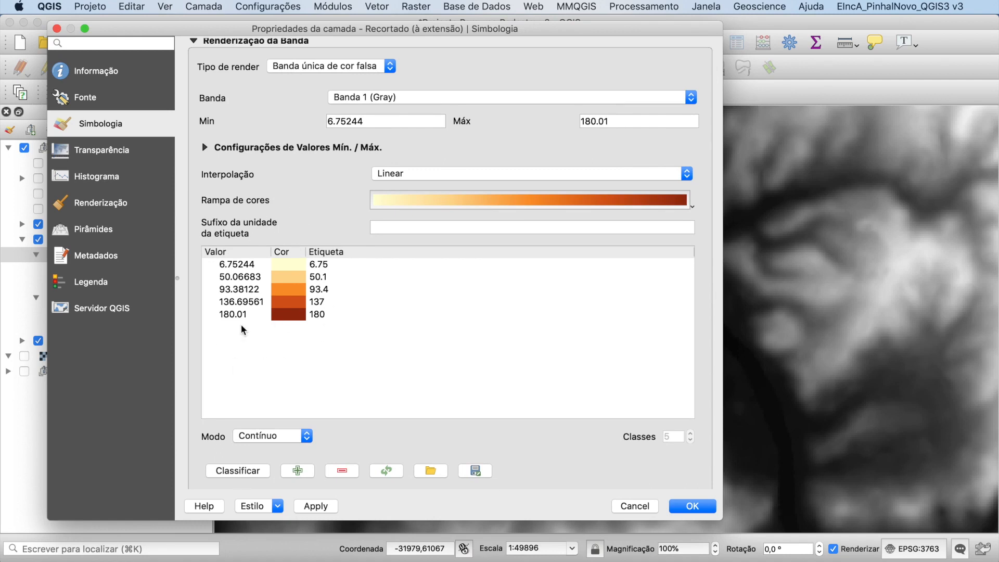
scroll(232, 311, "up", 1)
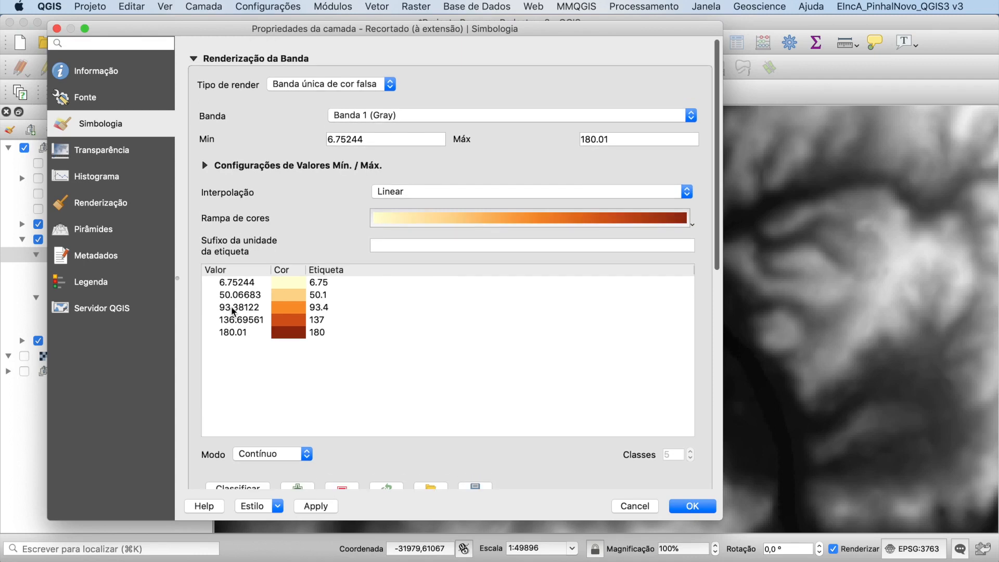
Set the precision of the min/max value settings to Atual (lento), apply the symbology and collapse those settings
left_click(205, 165)
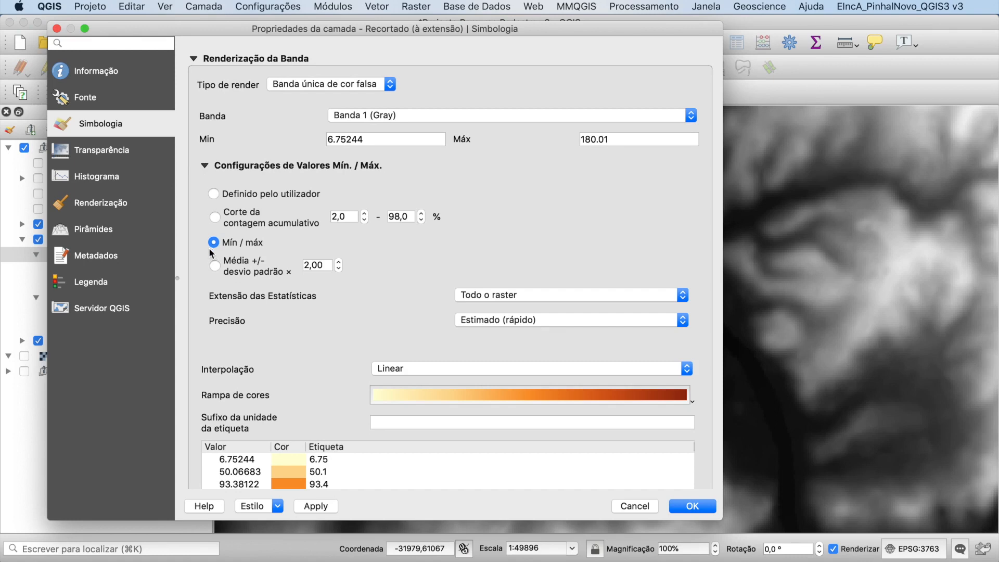
left_click(205, 165)
left_click(206, 166)
left_click(494, 320)
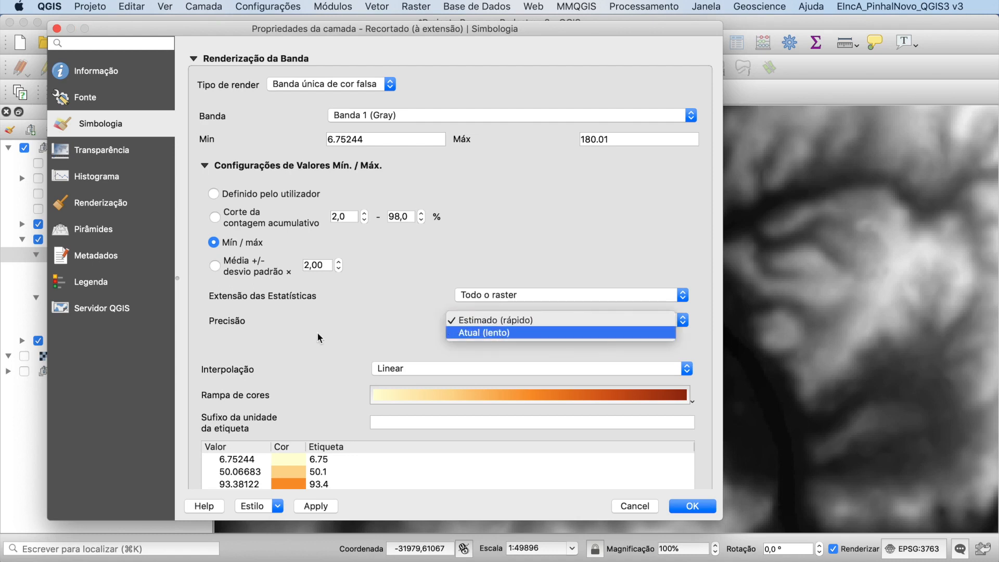
left_click(487, 333)
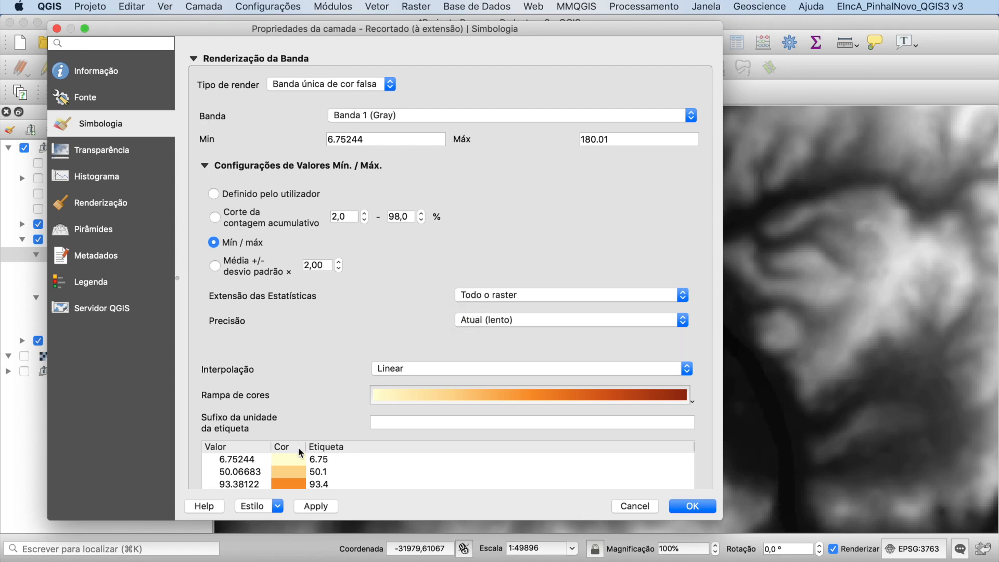
left_click(315, 507)
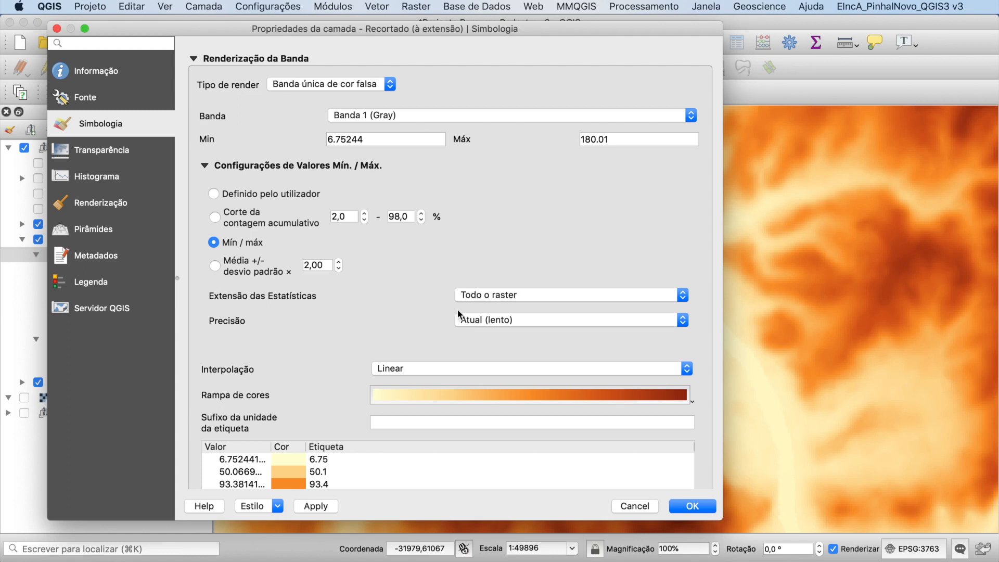
left_click(470, 320)
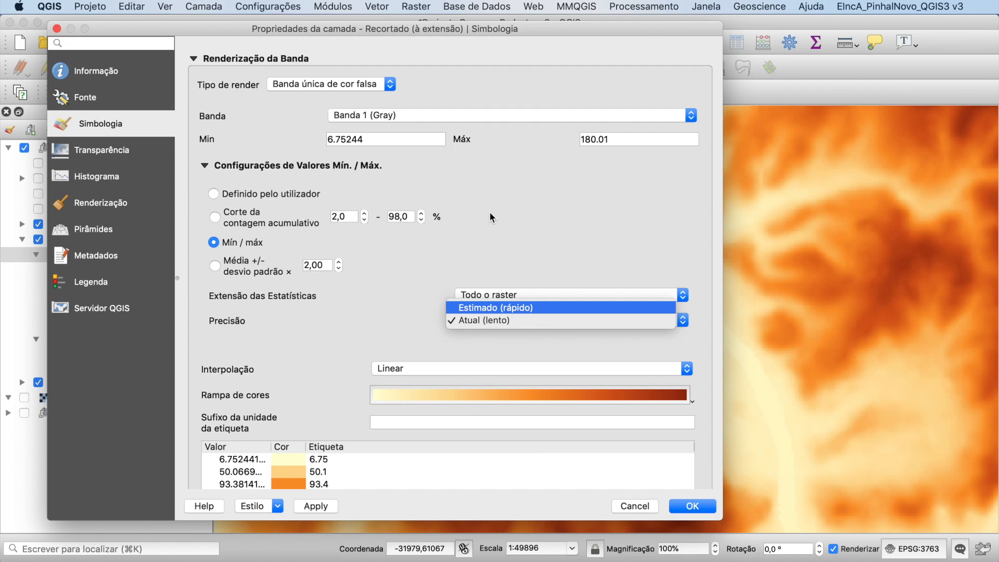
left_click(474, 319)
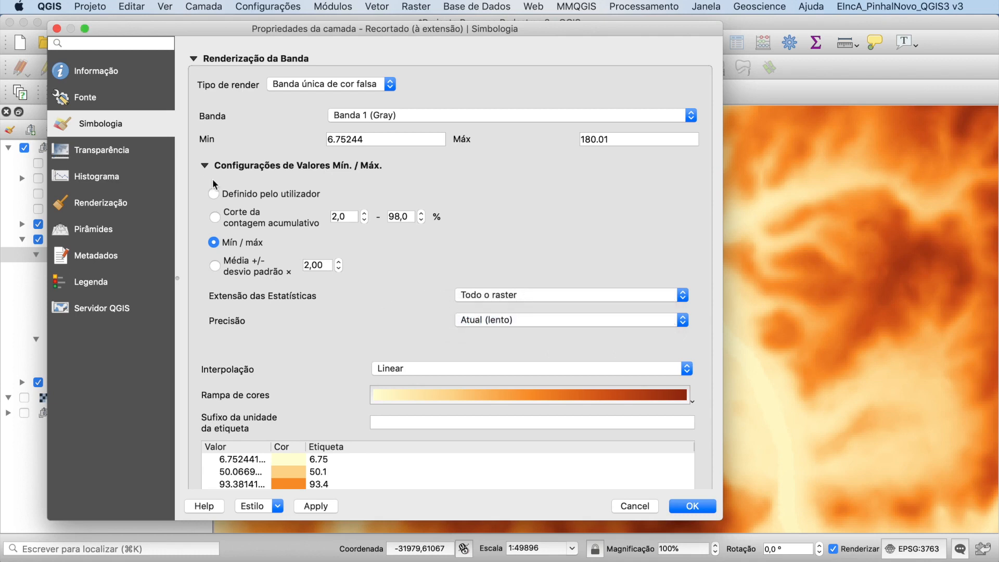
left_click(205, 167)
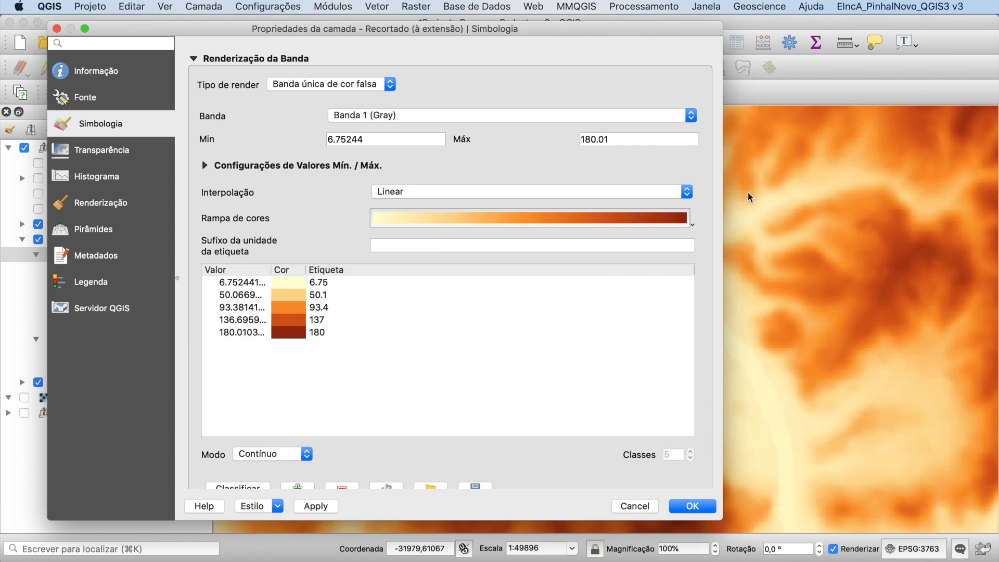
Set the raster's colour interpolation to Não contínuo and apply the symbology to the map
left_click_drag(598, 29, 463, 32)
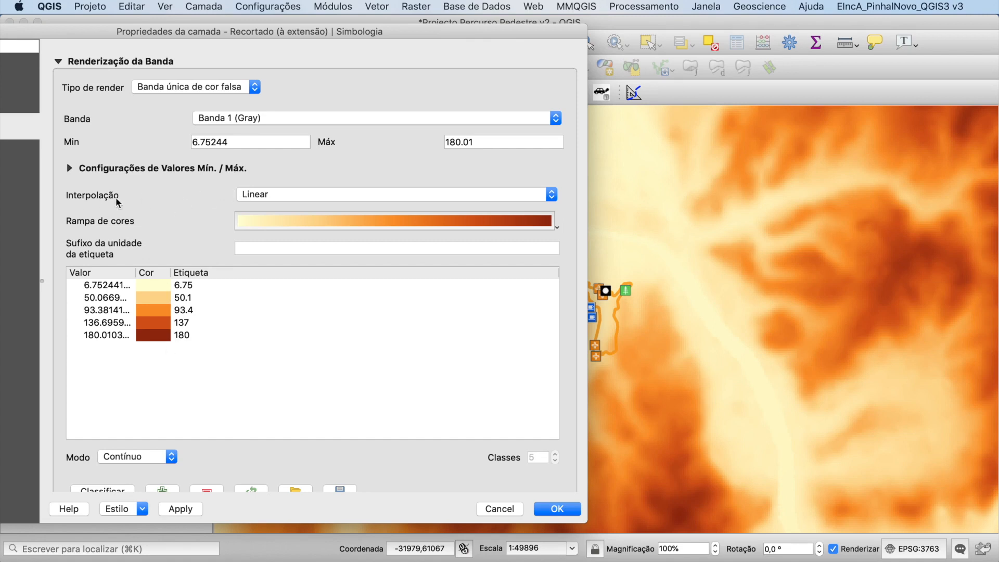
left_click(321, 195)
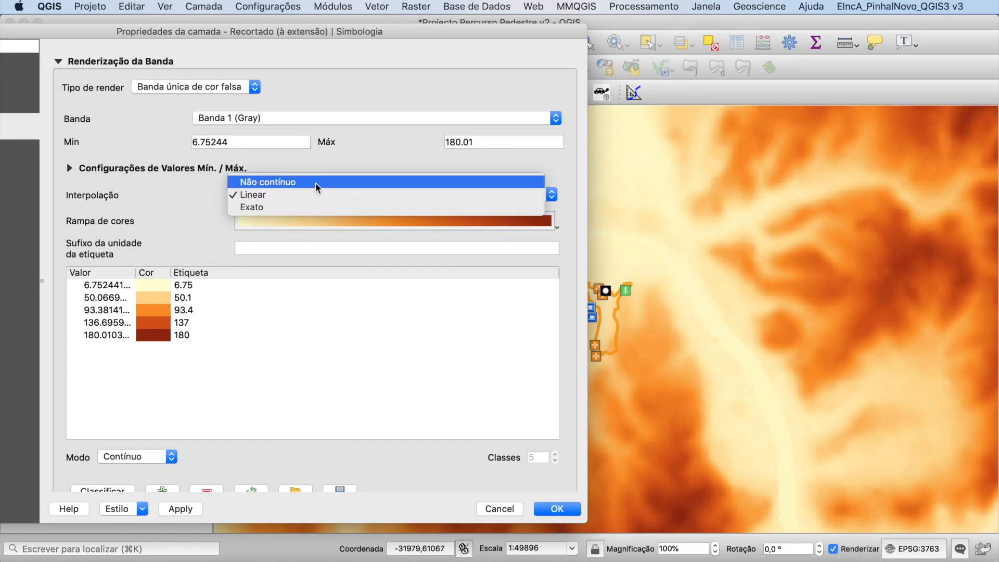
left_click(316, 183)
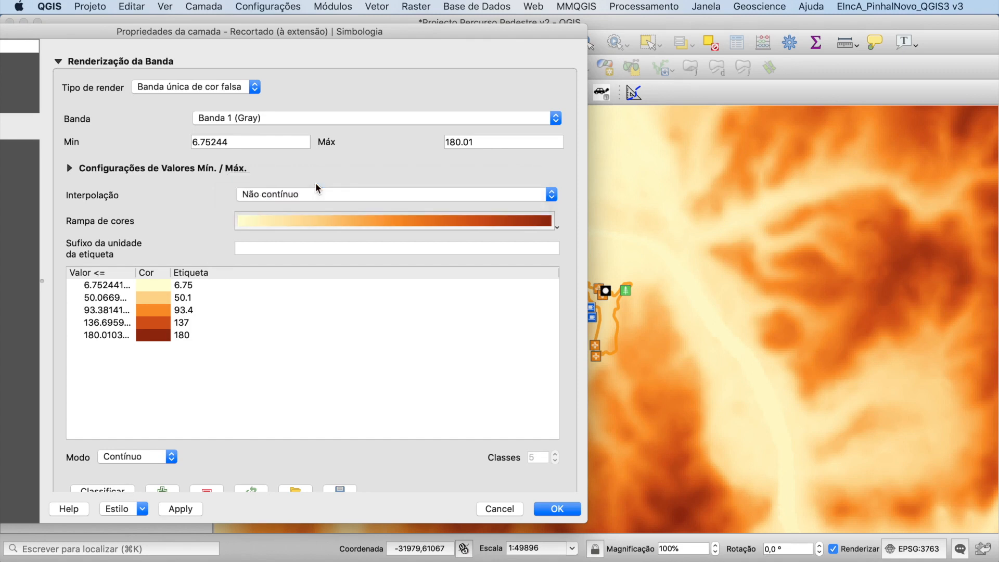
left_click(180, 511)
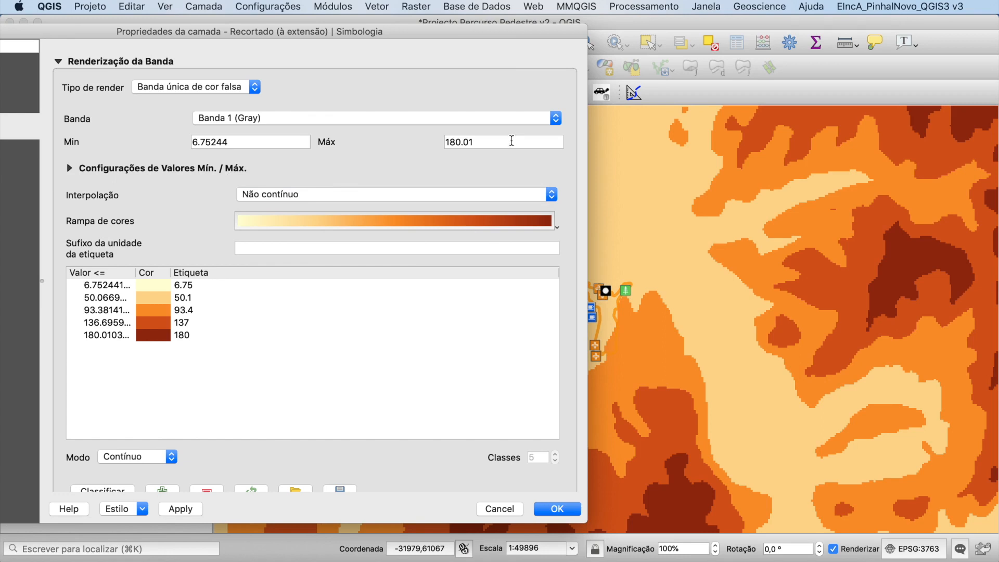
Widen the value column and set the upper limits of the two highest elevation classes to 200 and 150
left_click_drag(527, 36, 563, 29)
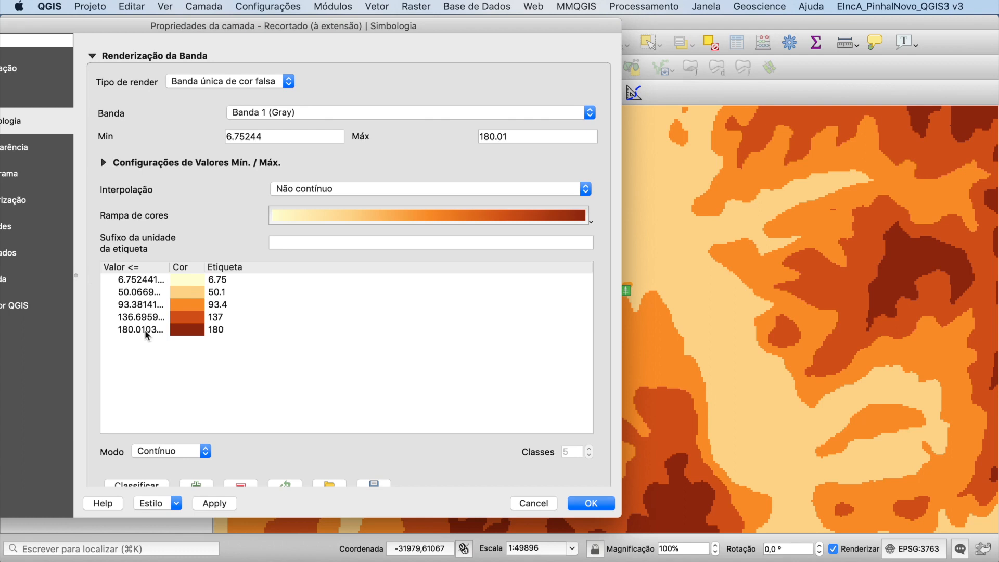
left_click_drag(168, 267, 202, 267)
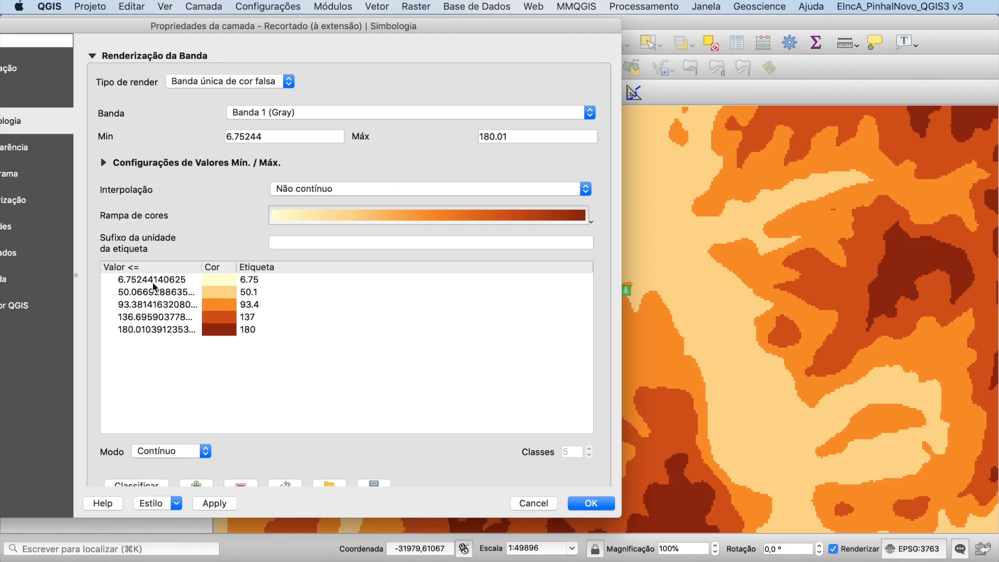
left_click(153, 283)
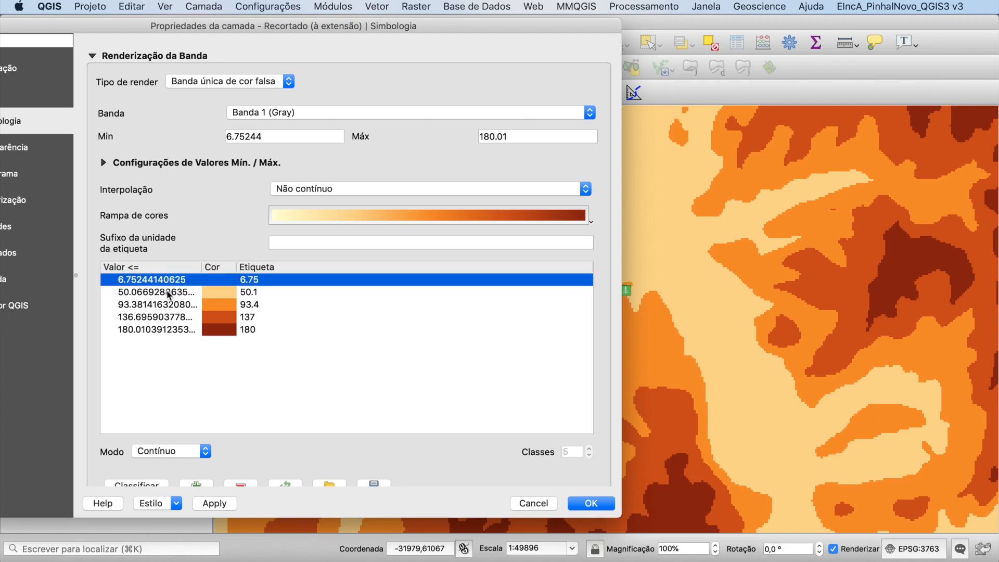
left_click(156, 335)
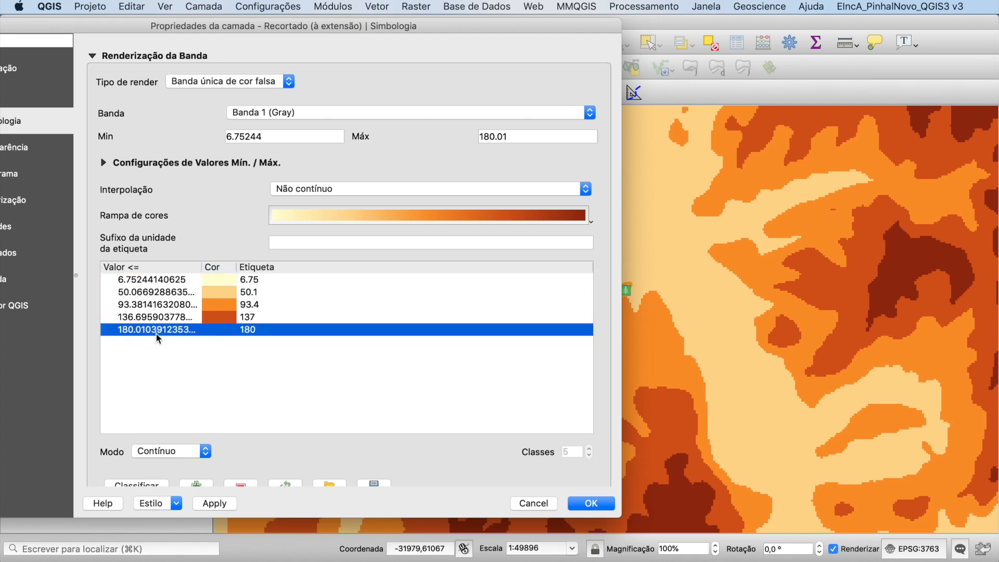
double_click(155, 333)
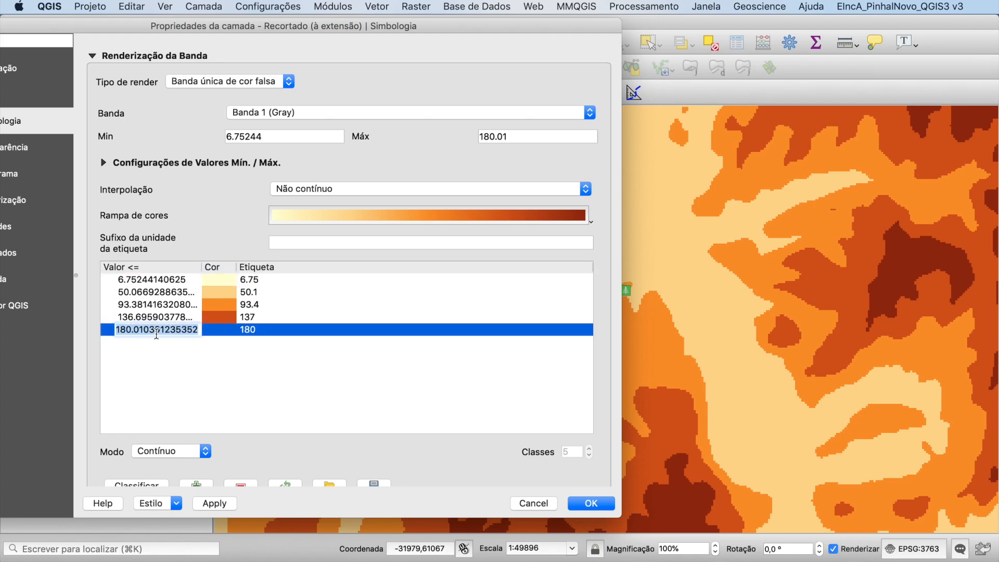
type("200")
left_click(158, 319)
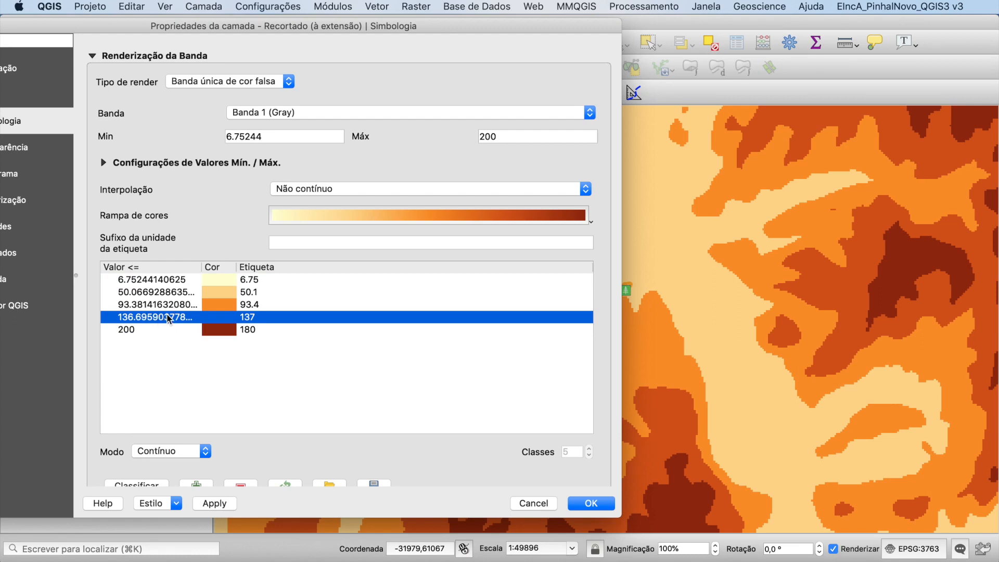
double_click(170, 317)
type("150")
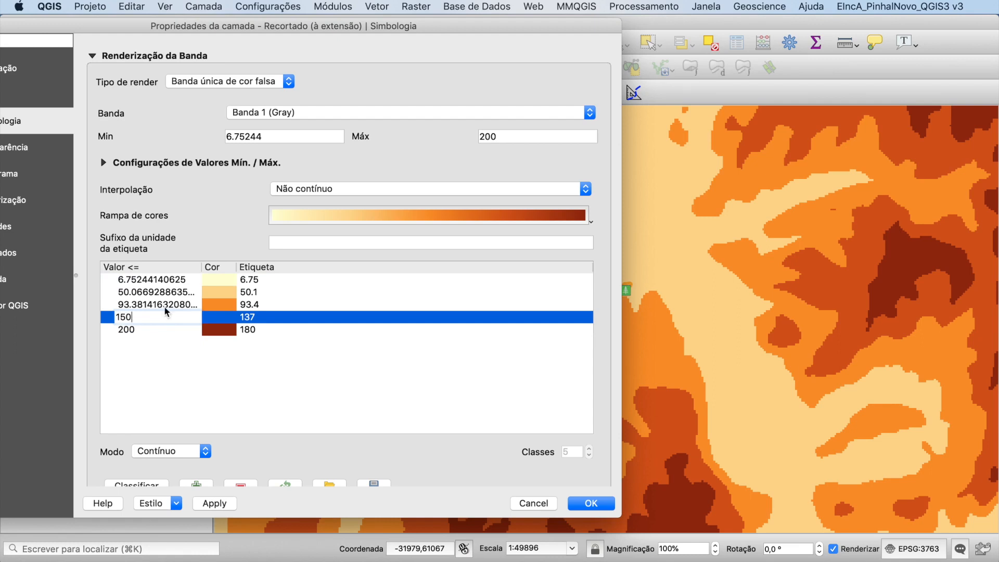
Set the limits of the three lowest elevation classes to 100, 50 and 0
double_click(149, 305)
type("100")
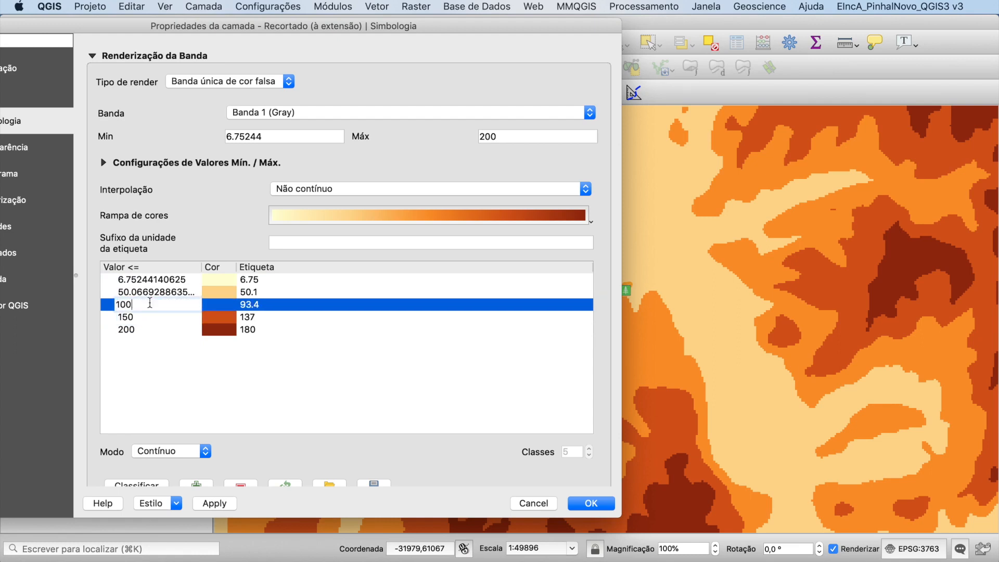
double_click(142, 291)
type("50")
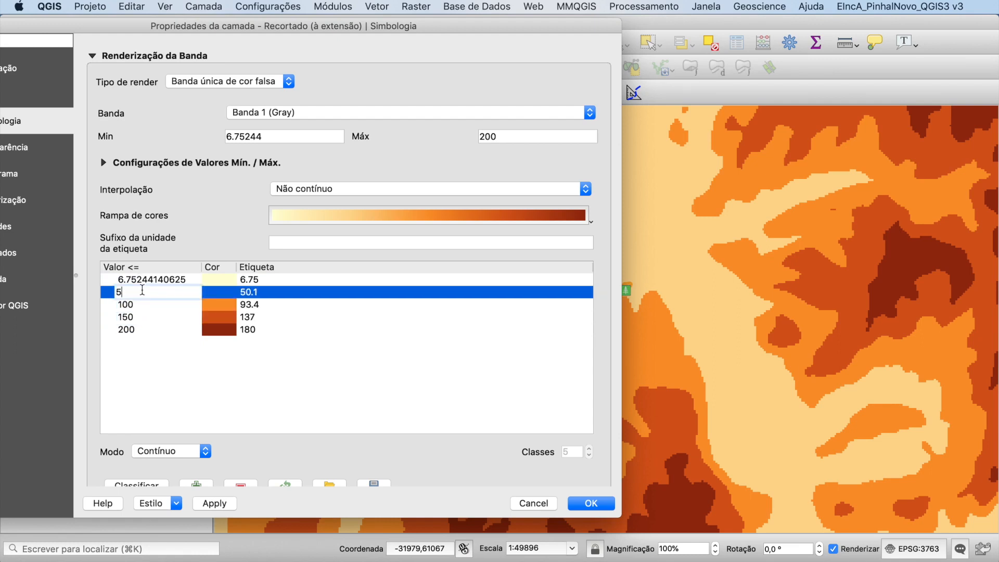
left_click(132, 280)
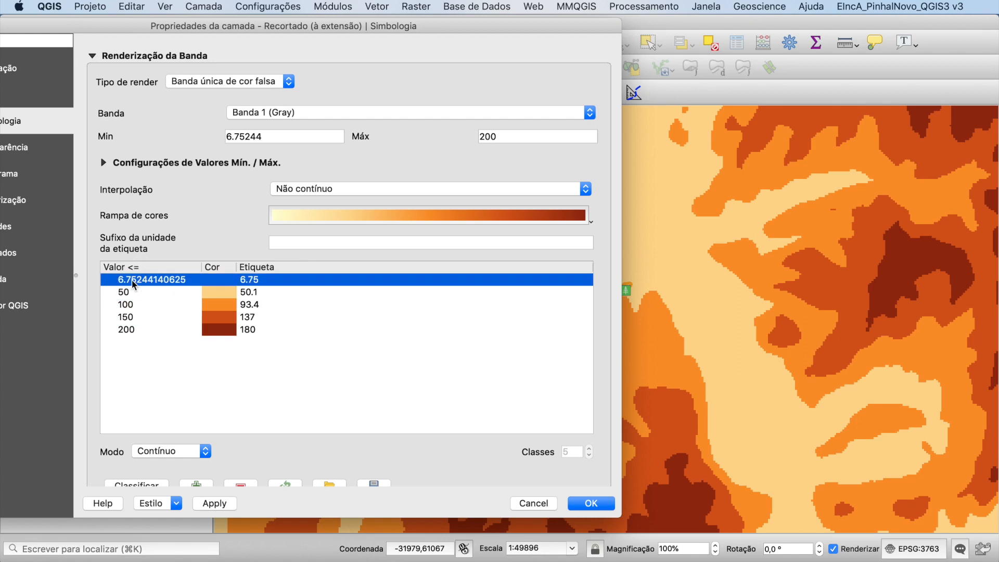
double_click(137, 281)
type("0")
key("Return")
left_click(157, 348)
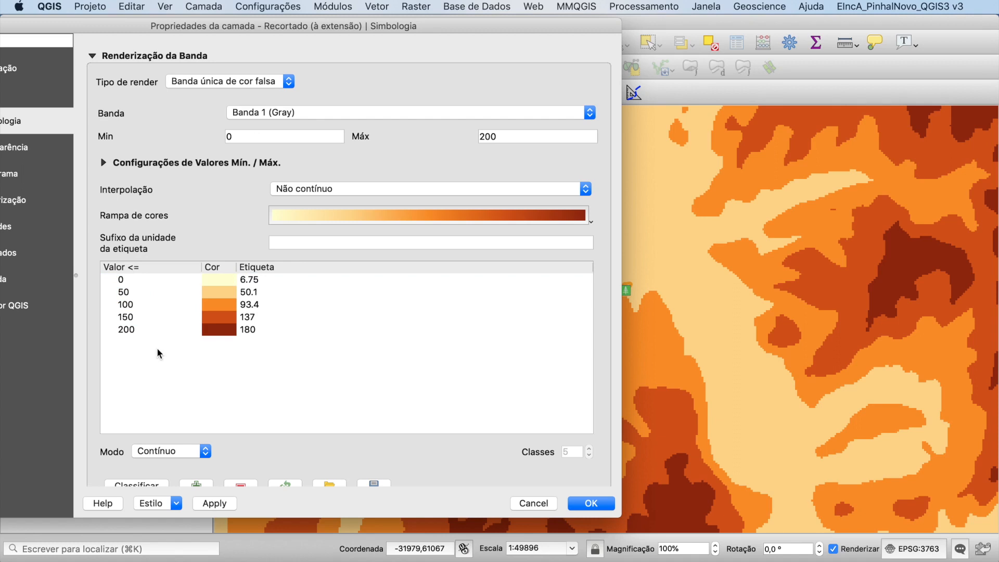
Label the 0, 50 and 100 classes as < 0m., 0 - 50 and 50 - 100, dismissing the low-battery notification
left_click(262, 279)
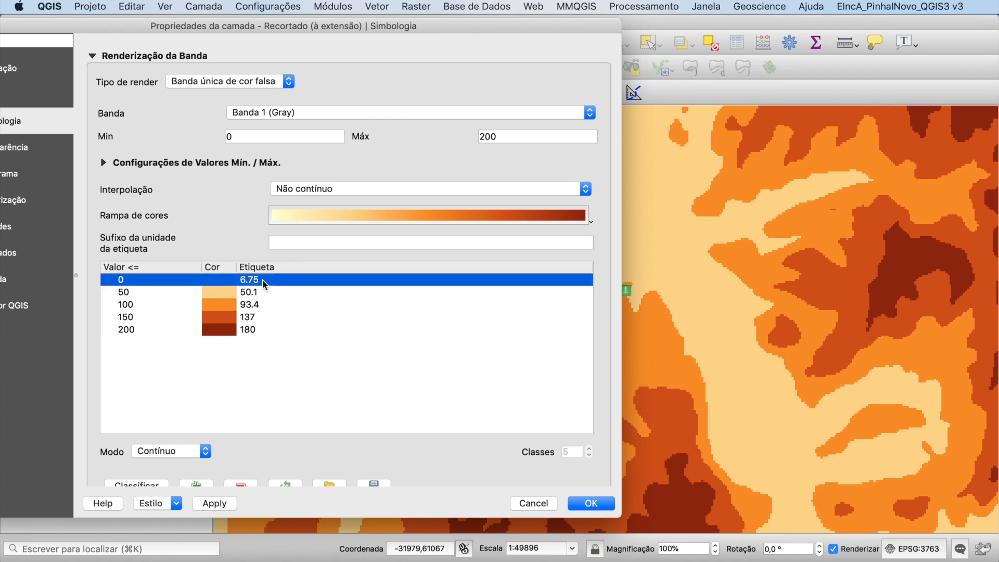
double_click(254, 281)
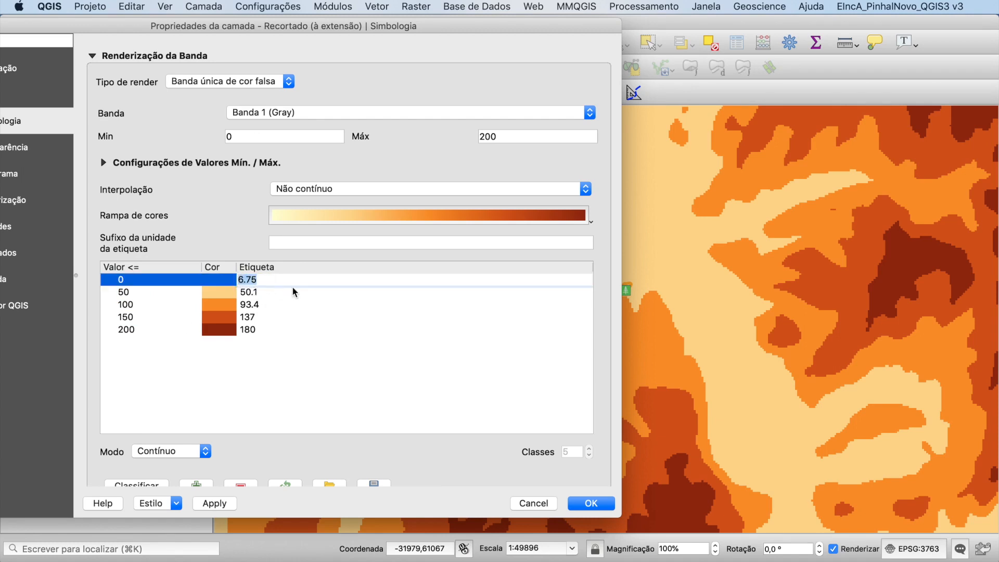
type("< 0 m.")
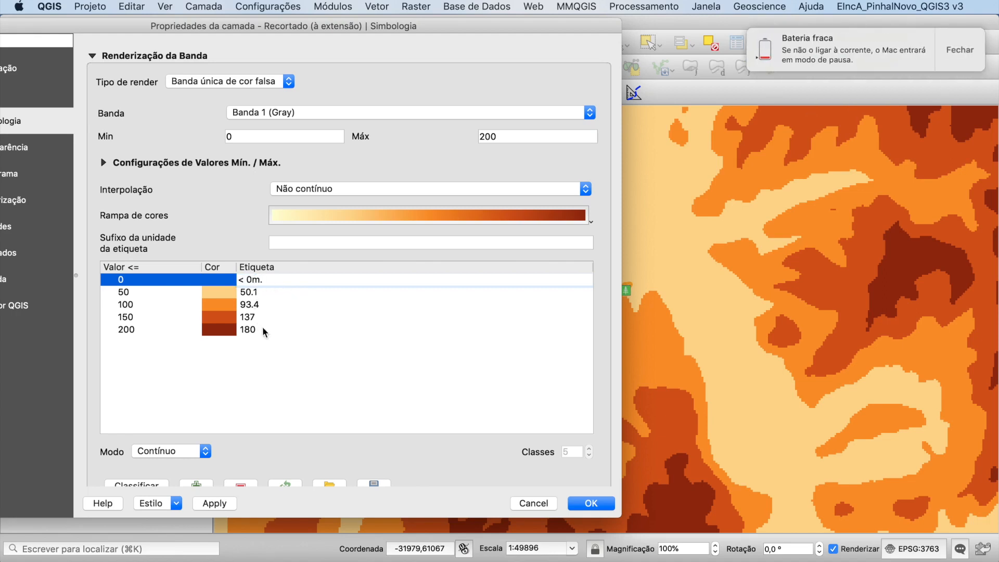
left_click(957, 49)
double_click(249, 293)
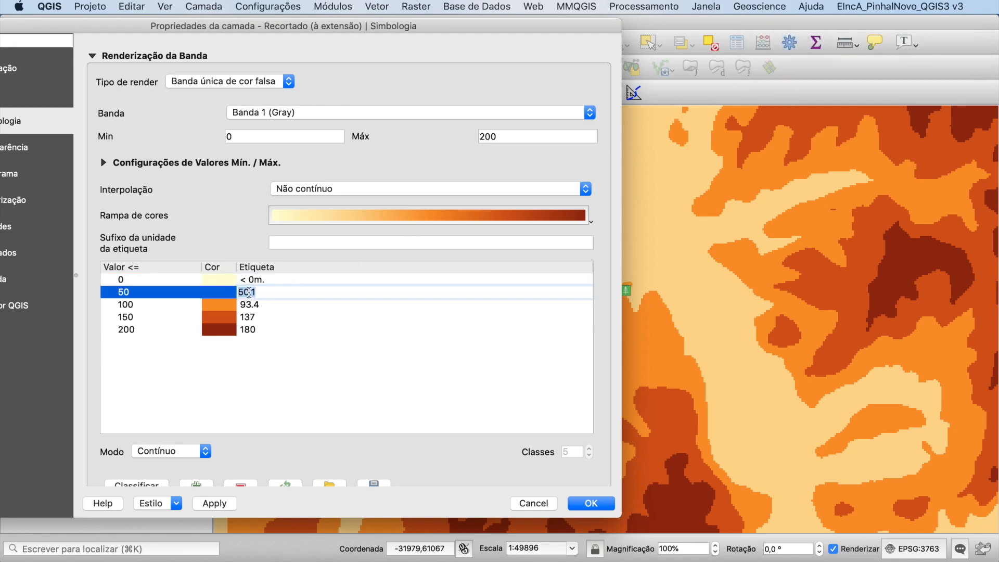
type("0 - 50")
double_click(270, 302)
type("50 - 100")
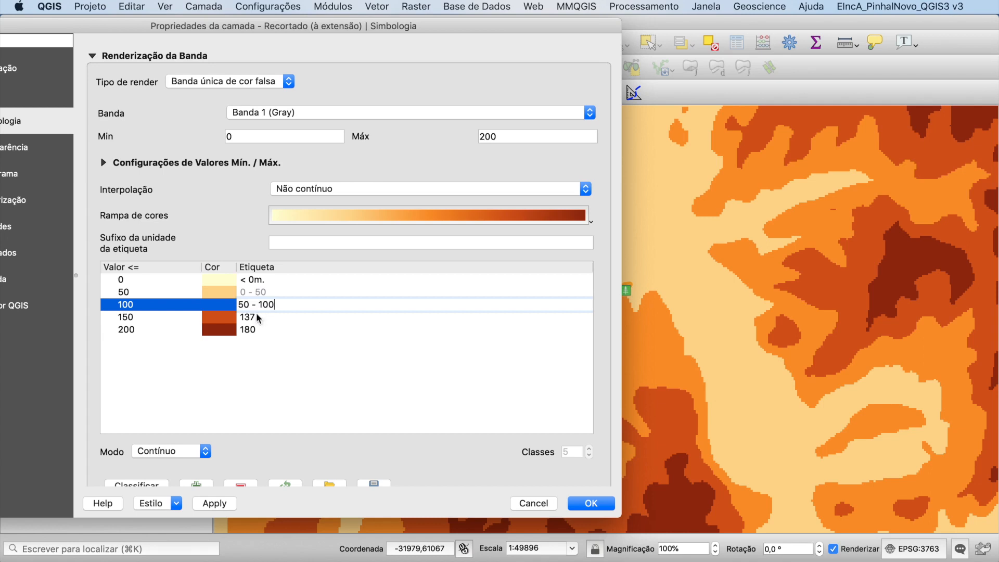
Label the 150 class as 100 - 150 and the highest class as > 150 m
double_click(273, 316)
type("10")
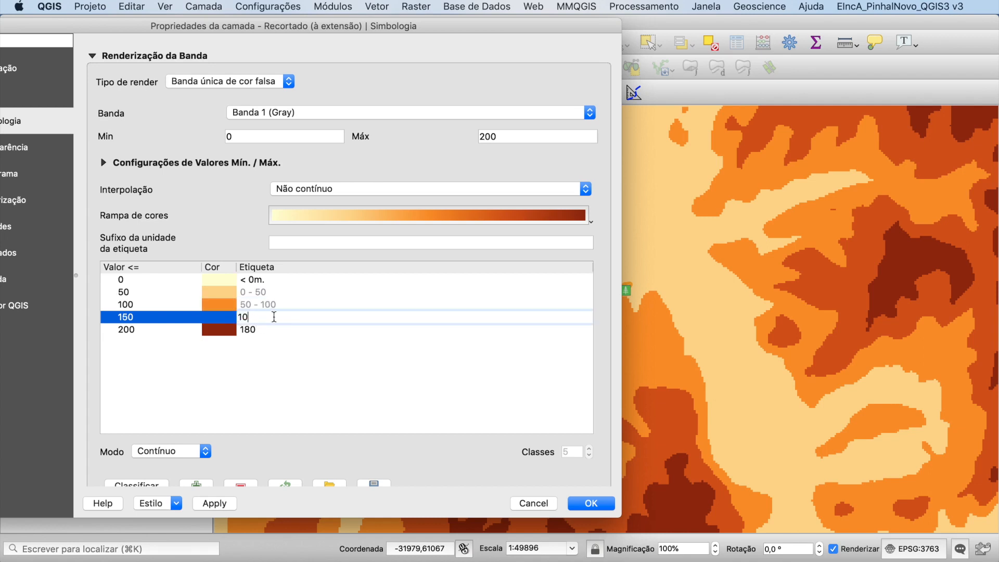
type("0 - 150")
left_click(268, 330)
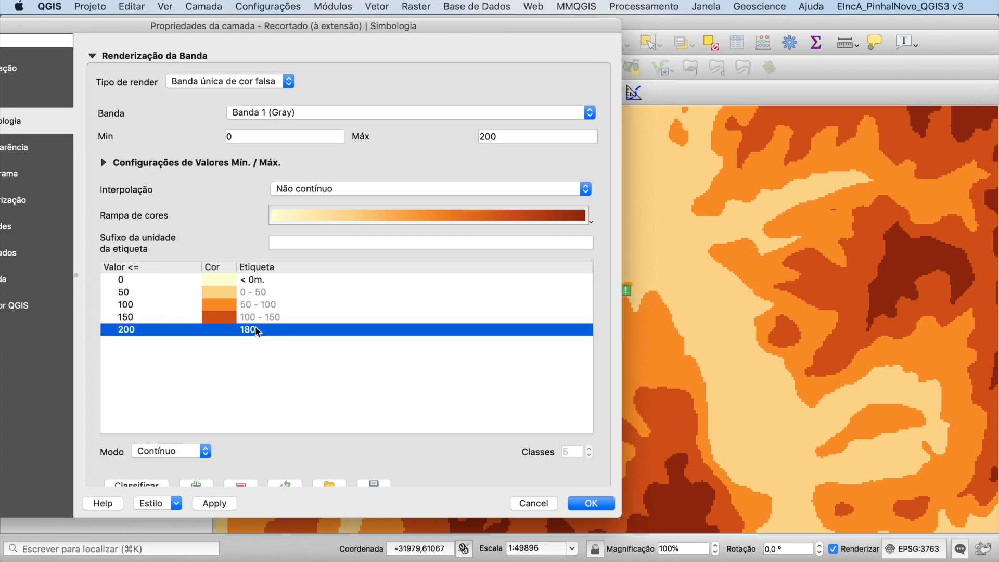
left_click(256, 329)
type("> 200")
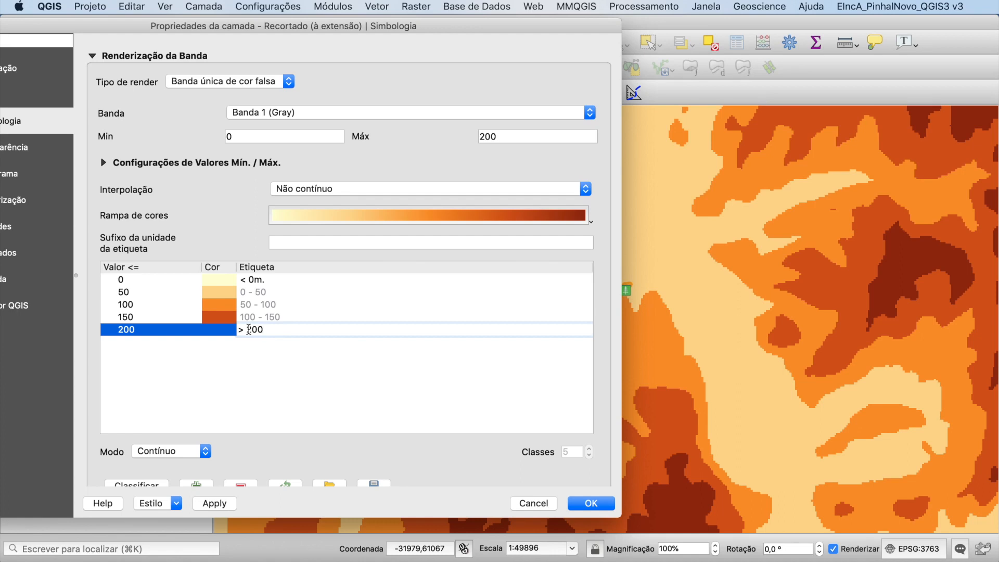
left_click_drag(249, 330, 260, 331)
type("150 m.")
key("Return")
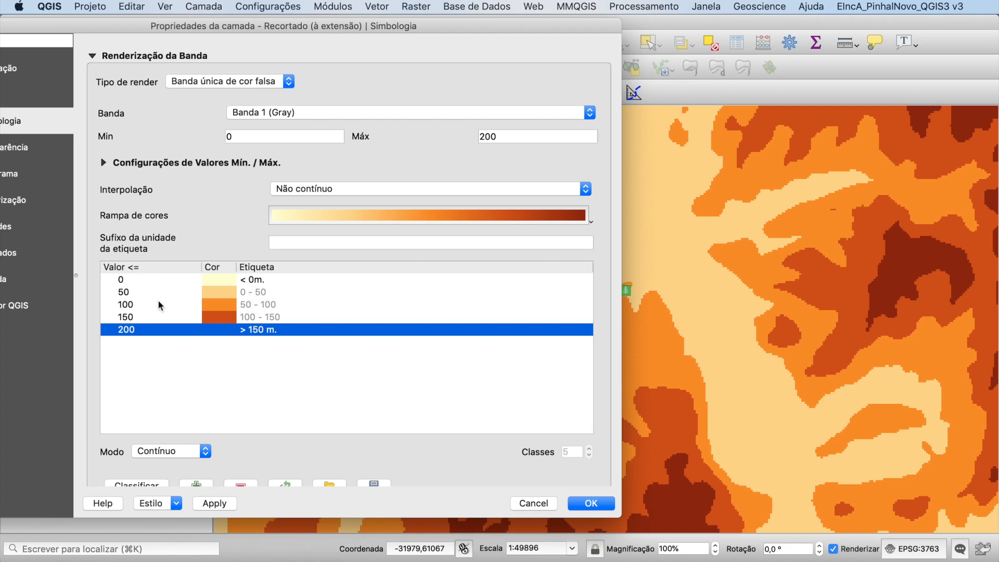
Try 125 as the limit of the 50 - 100 class and set it back to 100
double_click(125, 304)
type("125")
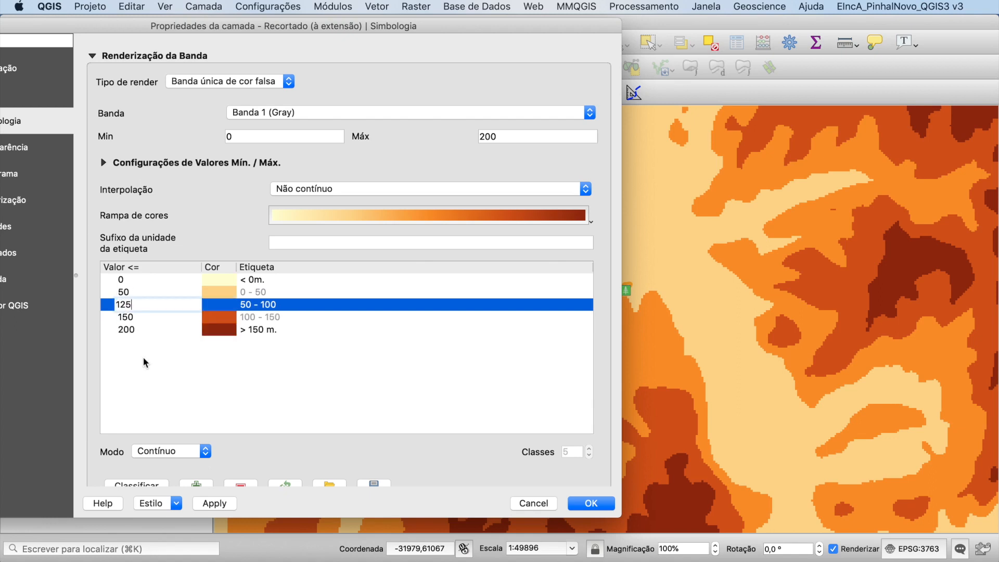
key("Tab")
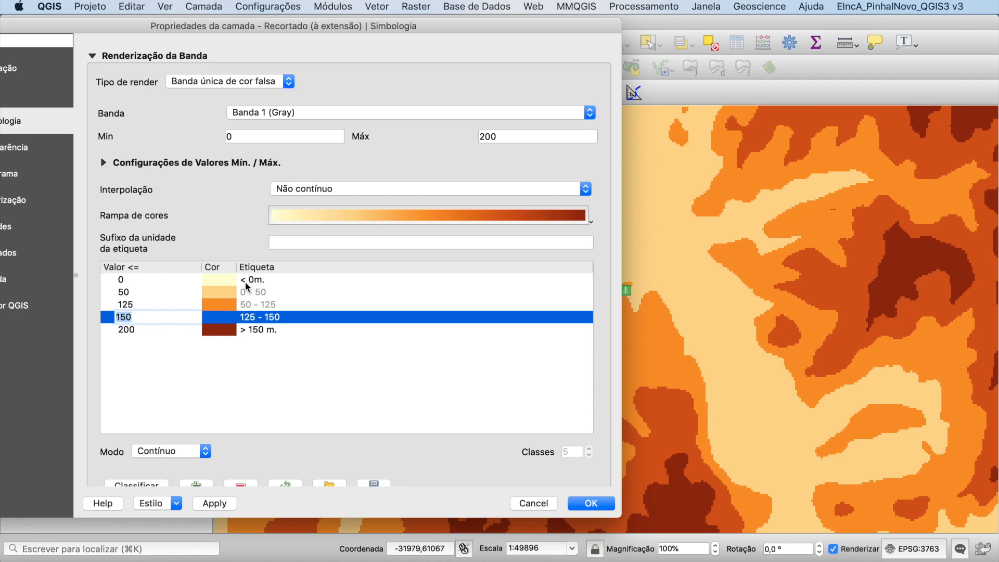
double_click(131, 306)
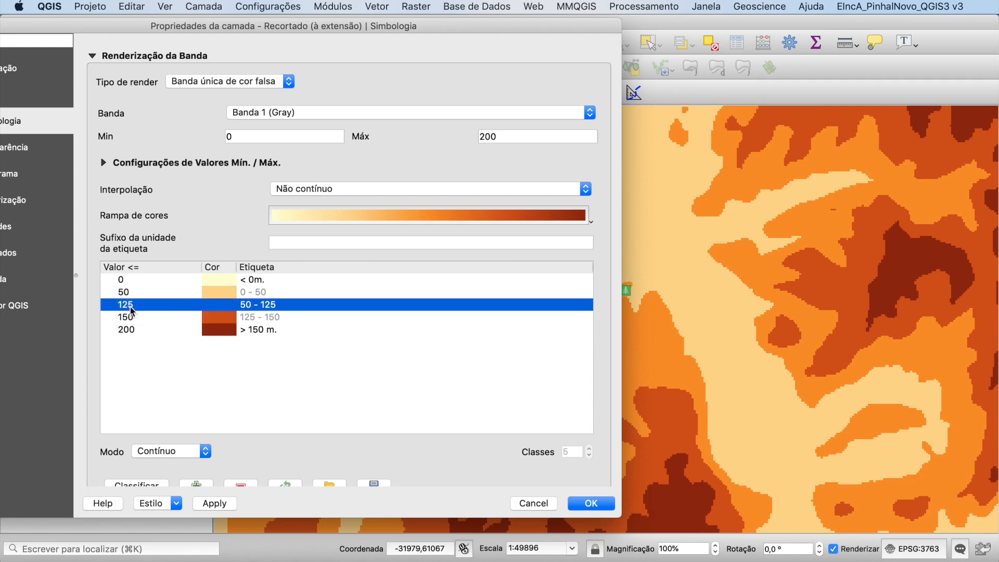
type("100")
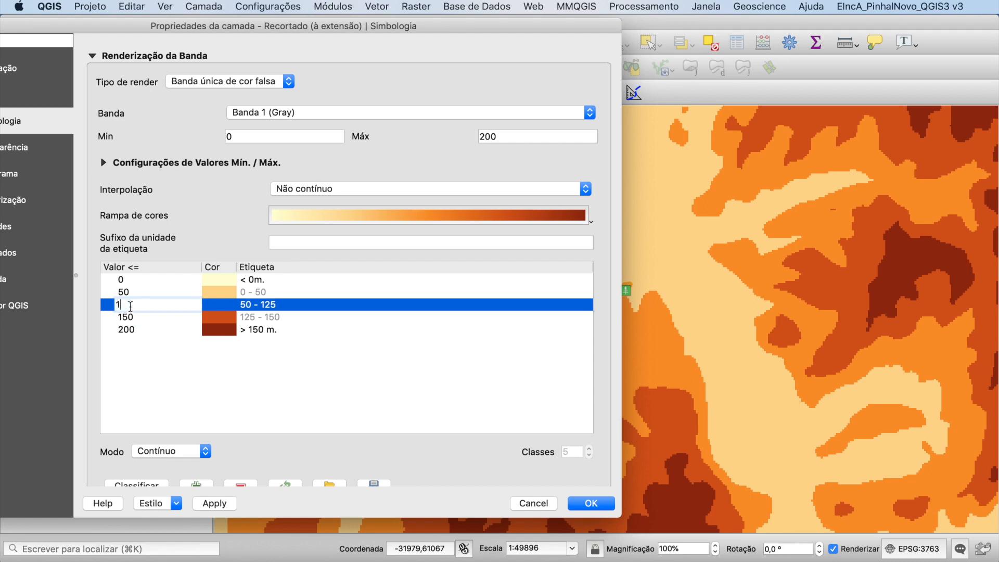
key("Return")
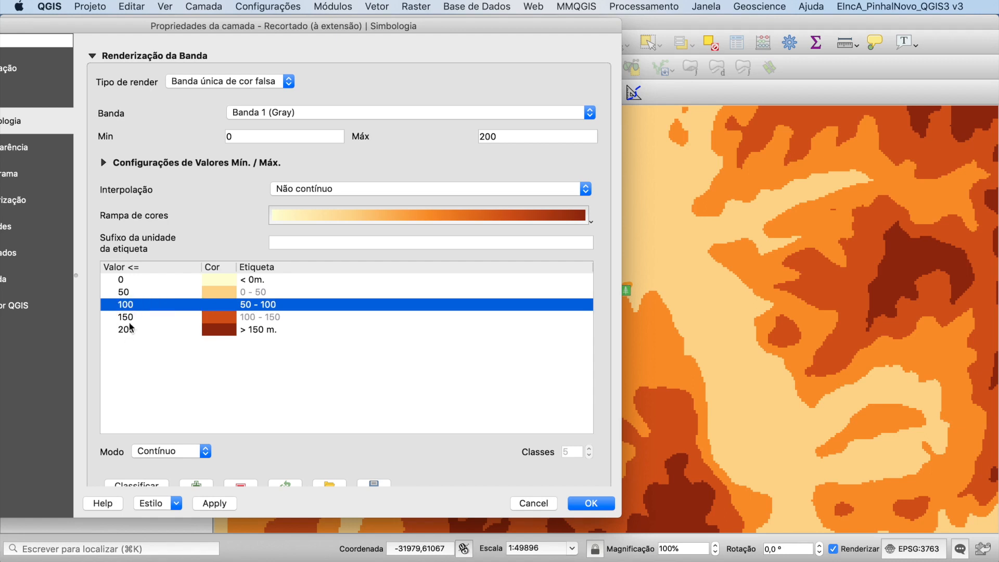
Try 250 as the limit of the highest class and set it back to 200
double_click(127, 330)
type("250")
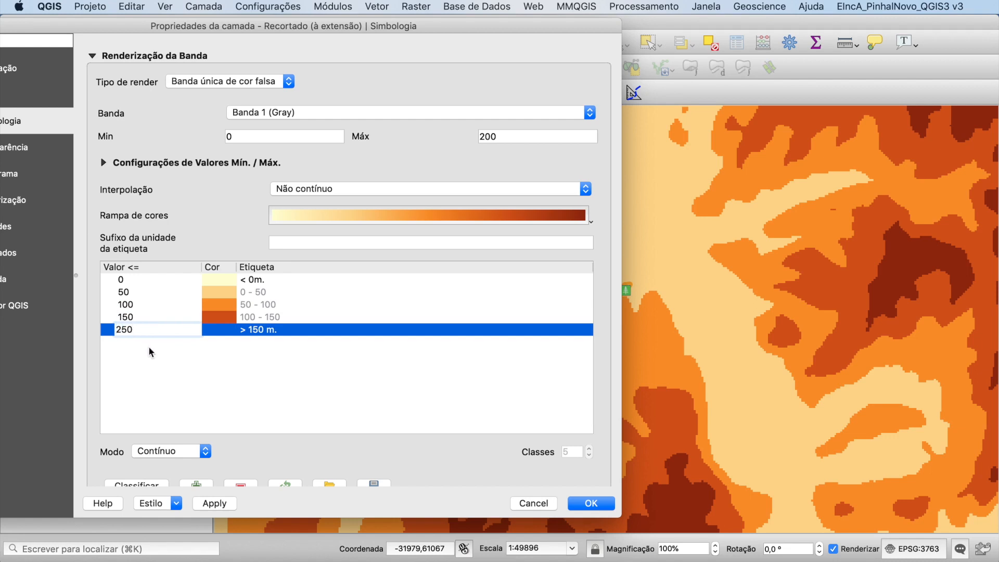
left_click(148, 346)
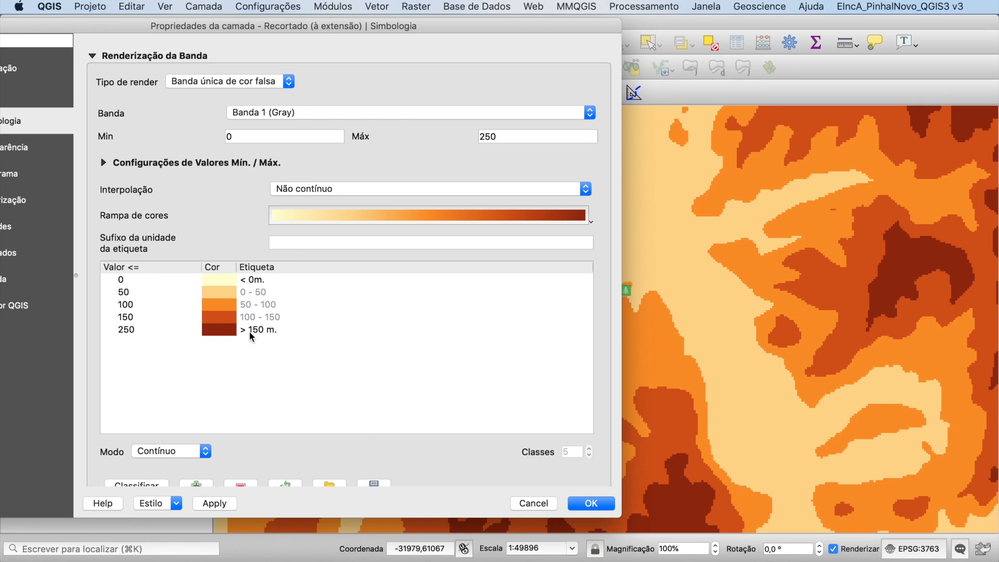
double_click(128, 329)
type("200")
left_click(159, 363)
Apply the classified elevation symbology and accept the layer properties
left_click(211, 503)
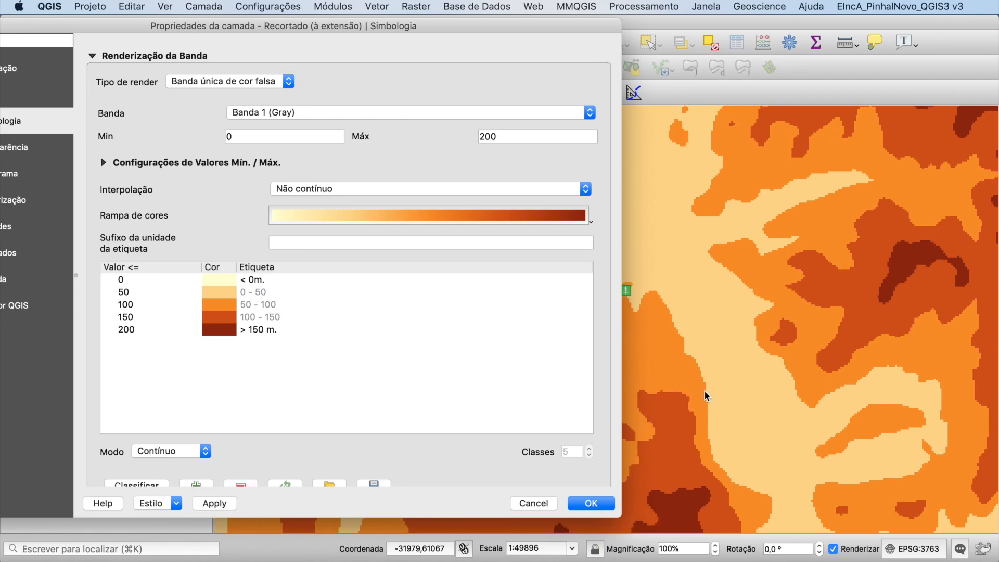
mouse_move(556, 25)
left_mouse_down()
mouse_move(291, 27)
mouse_move(547, 23)
left_mouse_up()
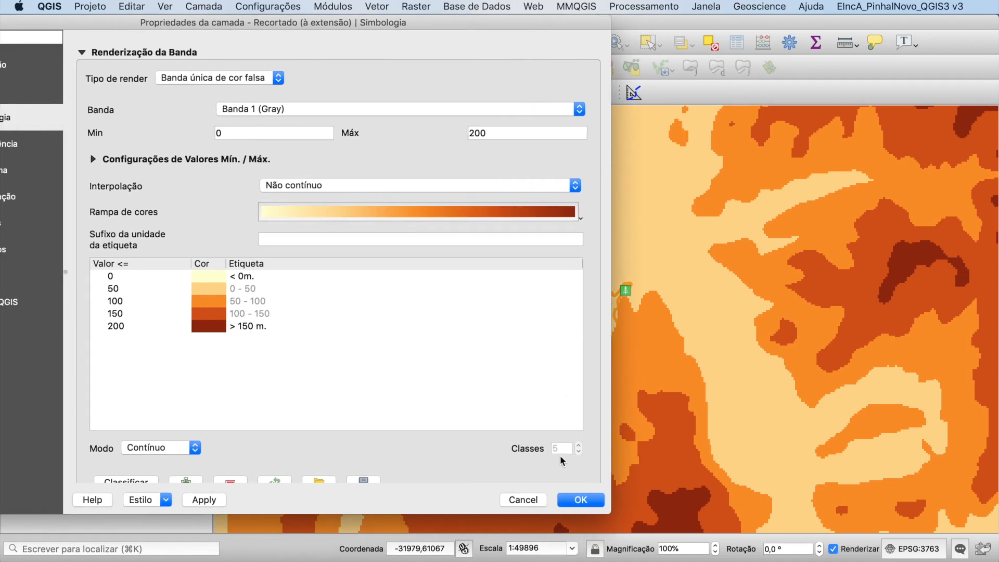
left_click(582, 500)
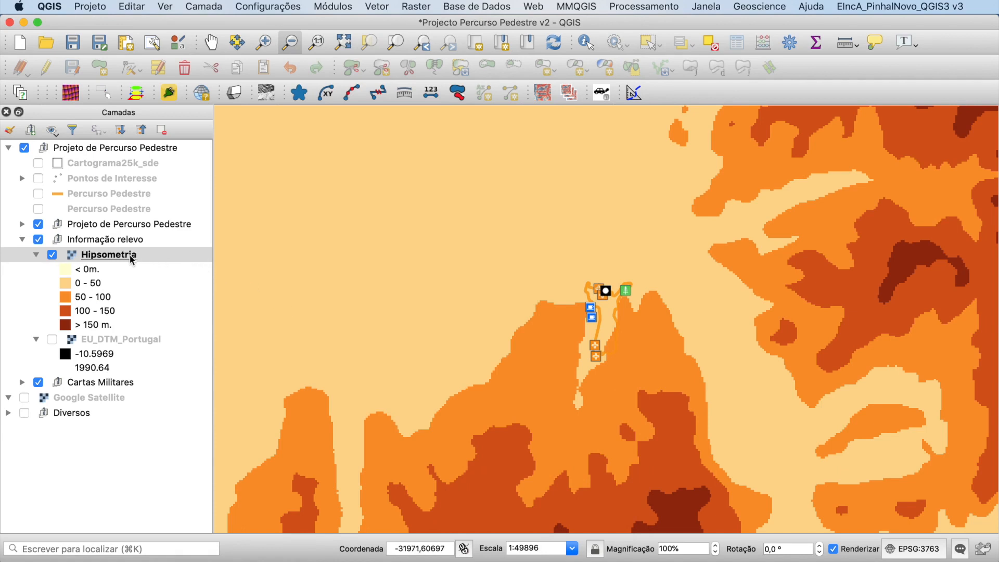
Set the Hipsometria layer's blending mode to Multiplicar and accept the layer properties
left_click(22, 382)
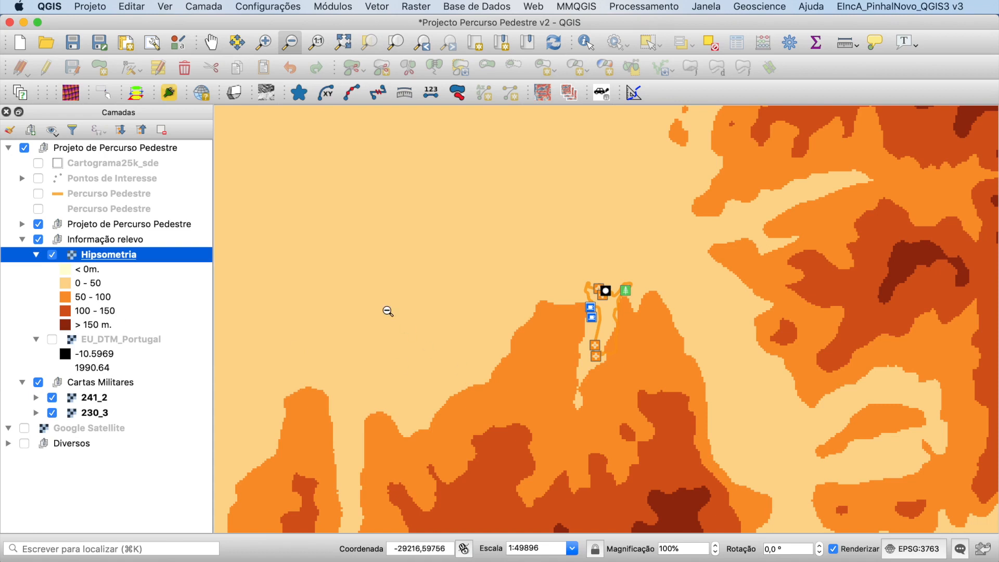
left_click(488, 268)
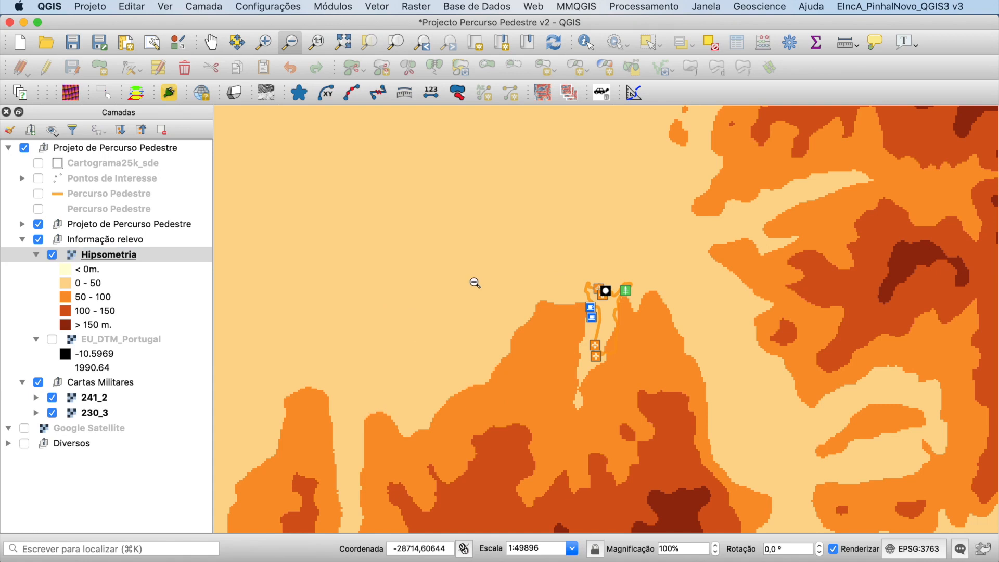
double_click(125, 255)
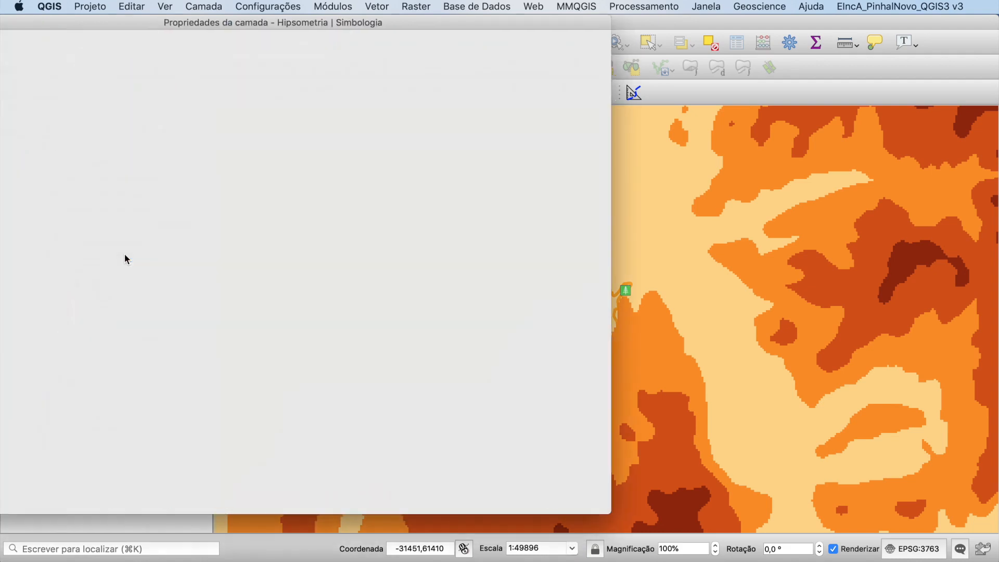
left_click_drag(158, 25, 292, 25)
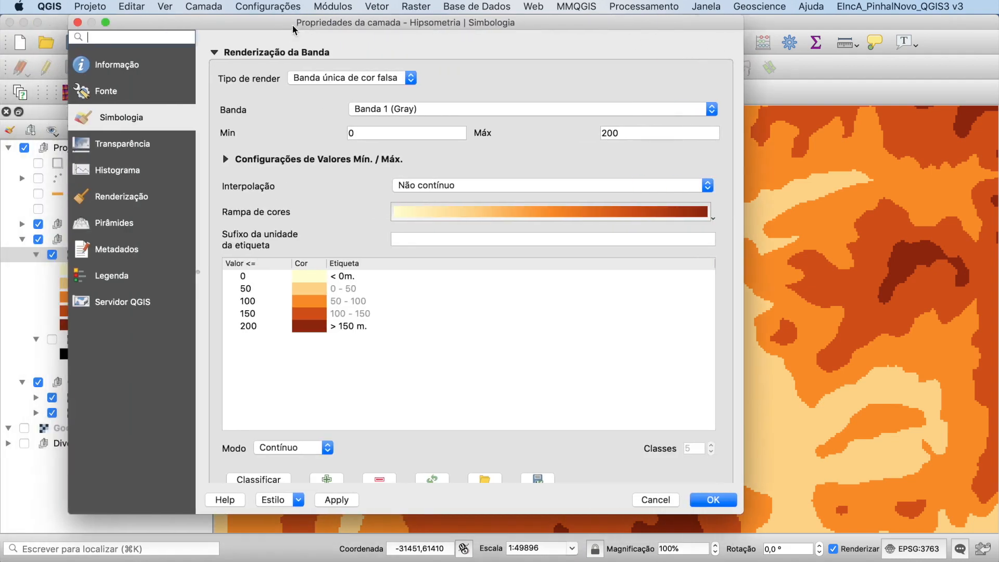
left_click(214, 54)
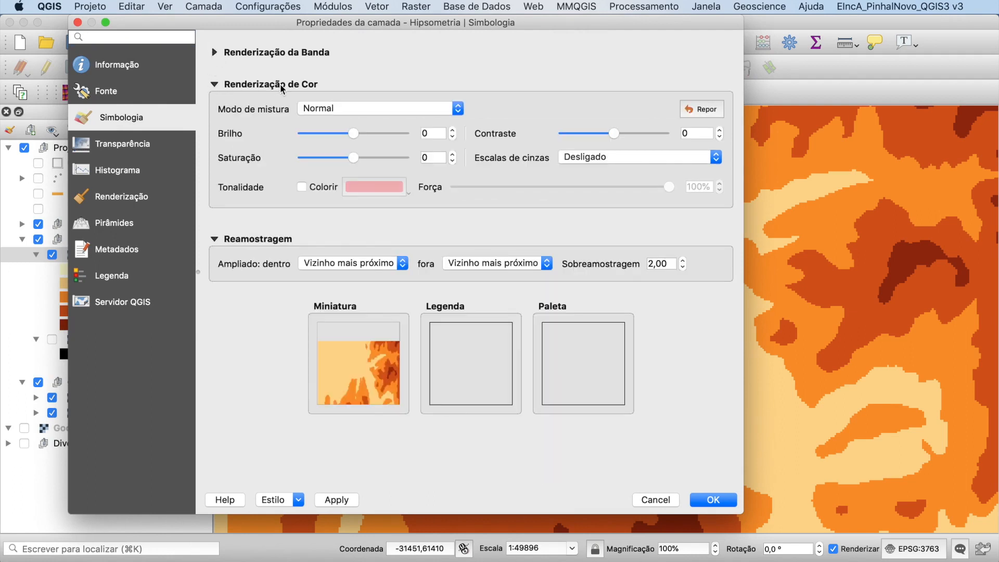
left_click(338, 108)
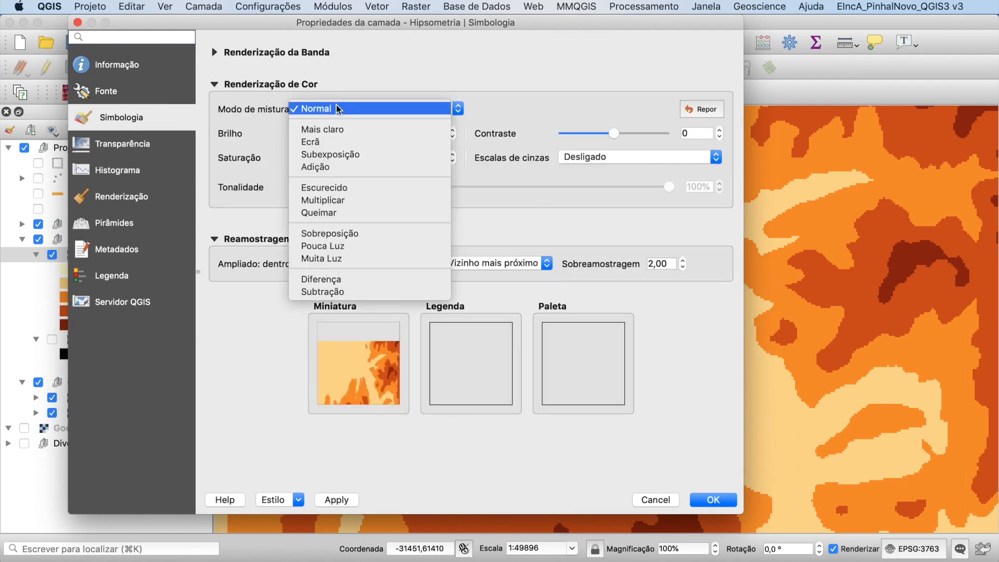
left_click(348, 201)
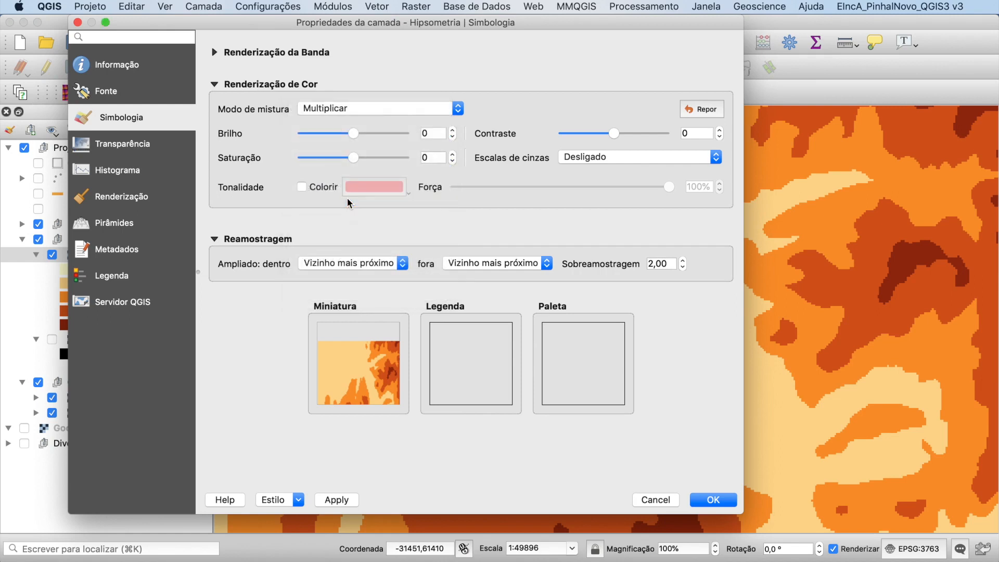
left_click(214, 85)
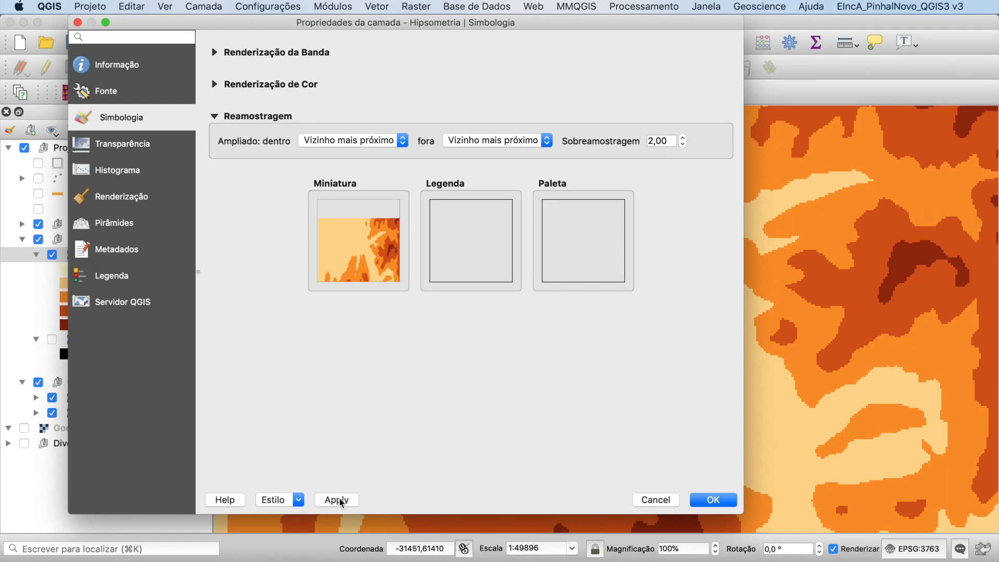
left_click(713, 501)
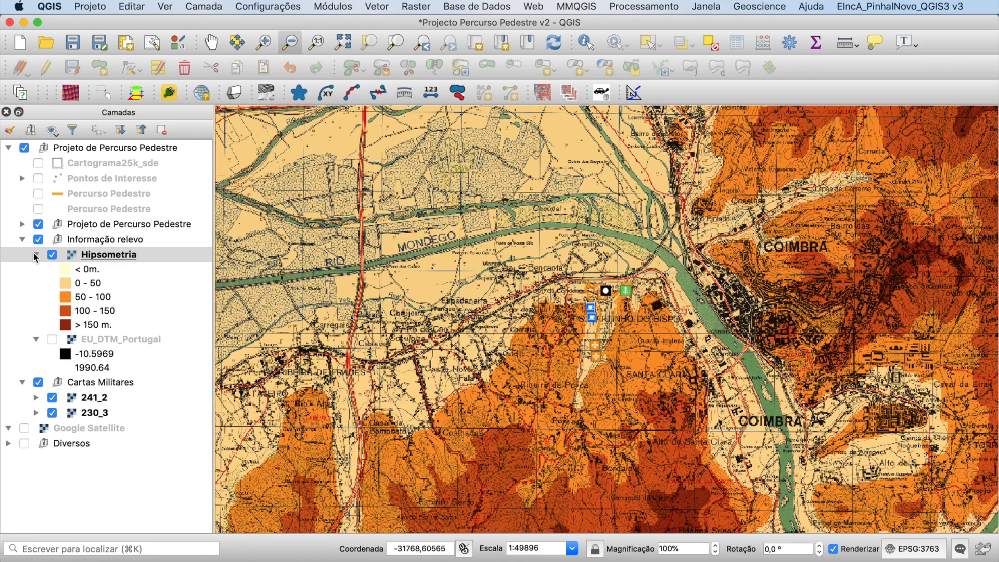
Change the line colour of the visible Percurso Pedestre layer in the Projeto de Percurso Pedestre subgroup to bright blue
left_click(71, 194)
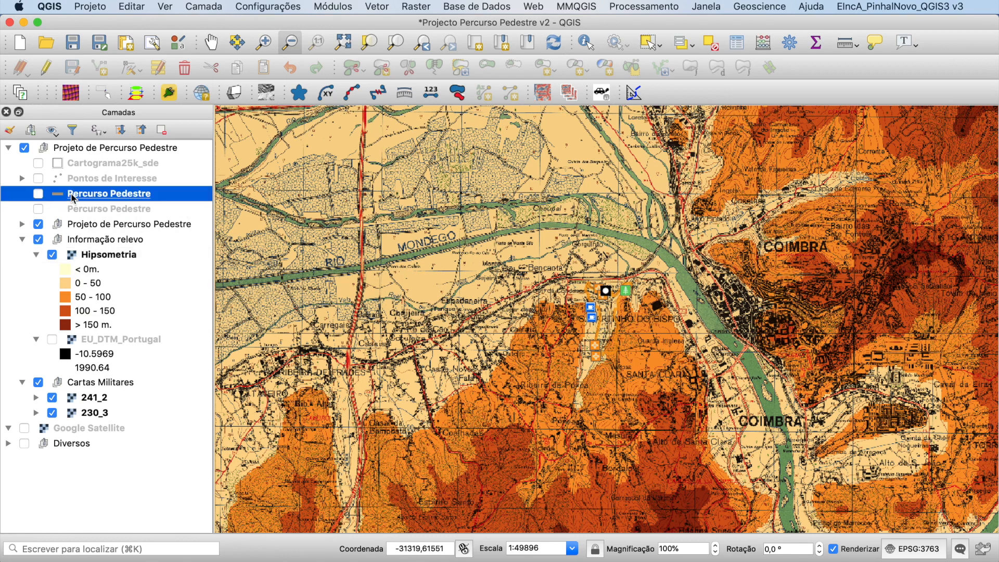
left_click(22, 223)
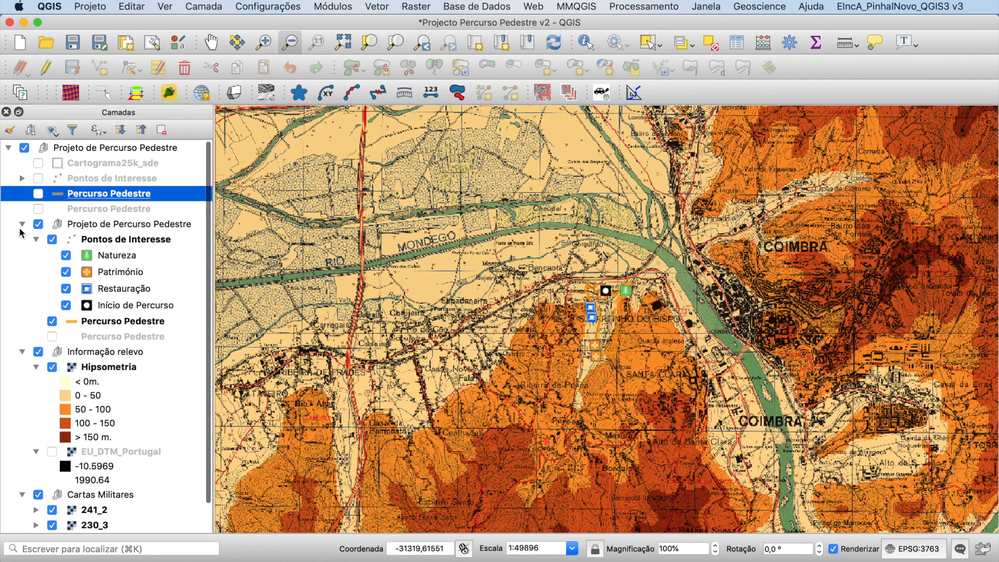
double_click(111, 323)
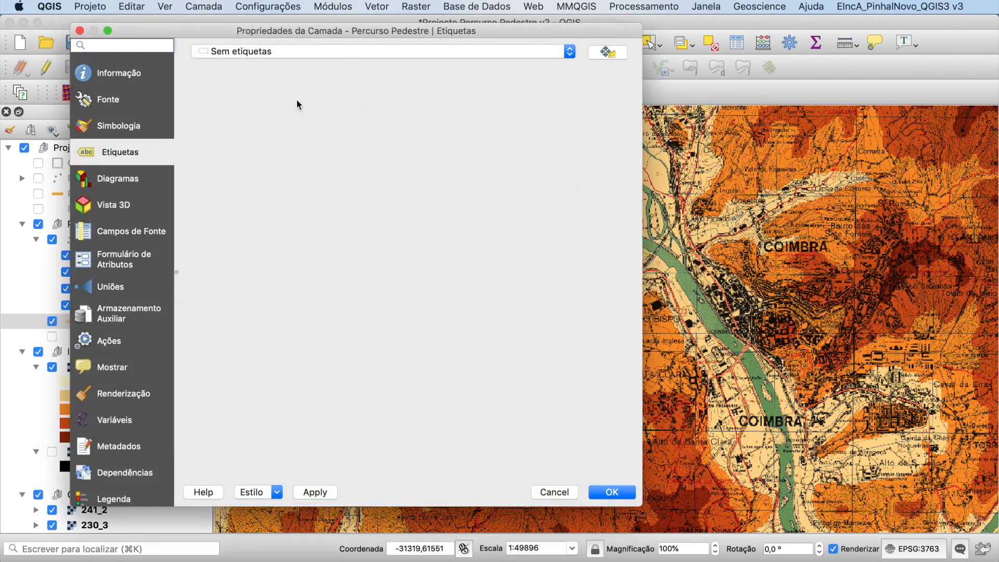
left_click(146, 127)
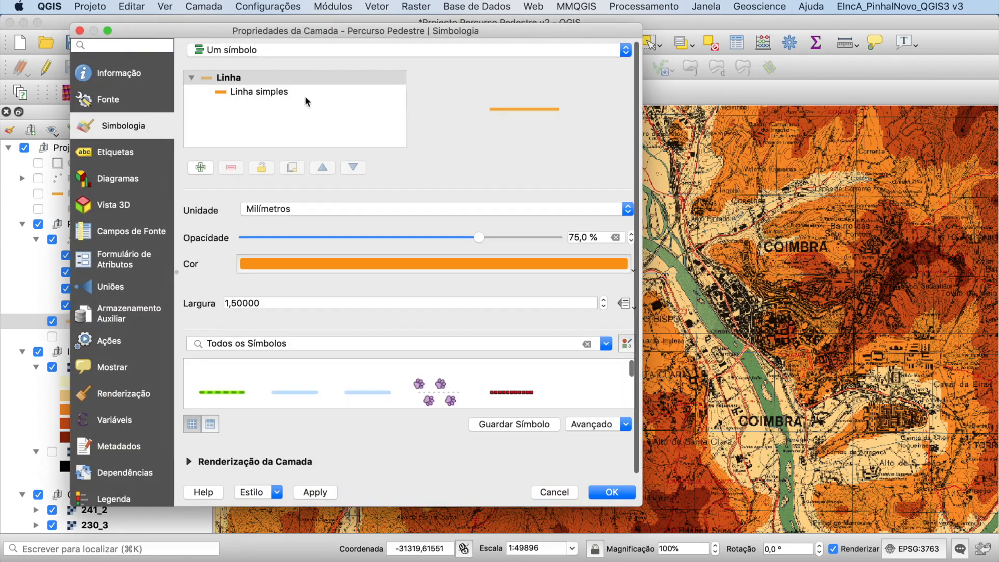
left_click(633, 270)
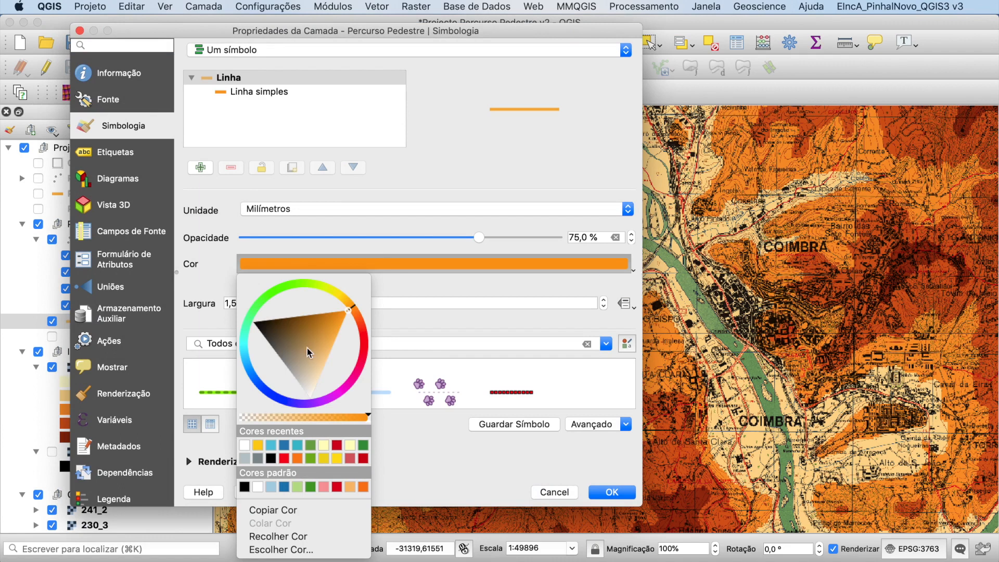
left_click_drag(284, 399, 257, 377)
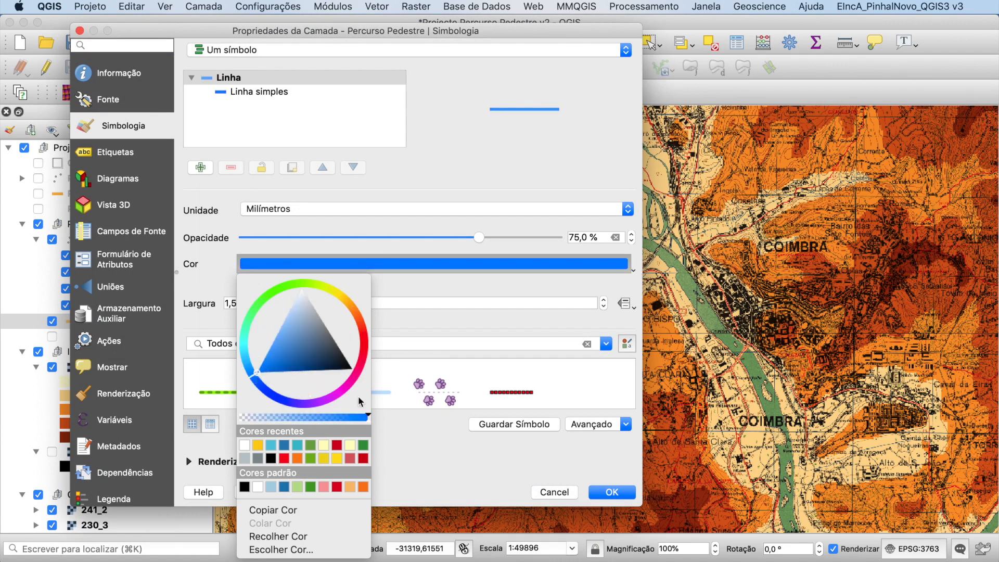
left_click(600, 492)
left_click(604, 492)
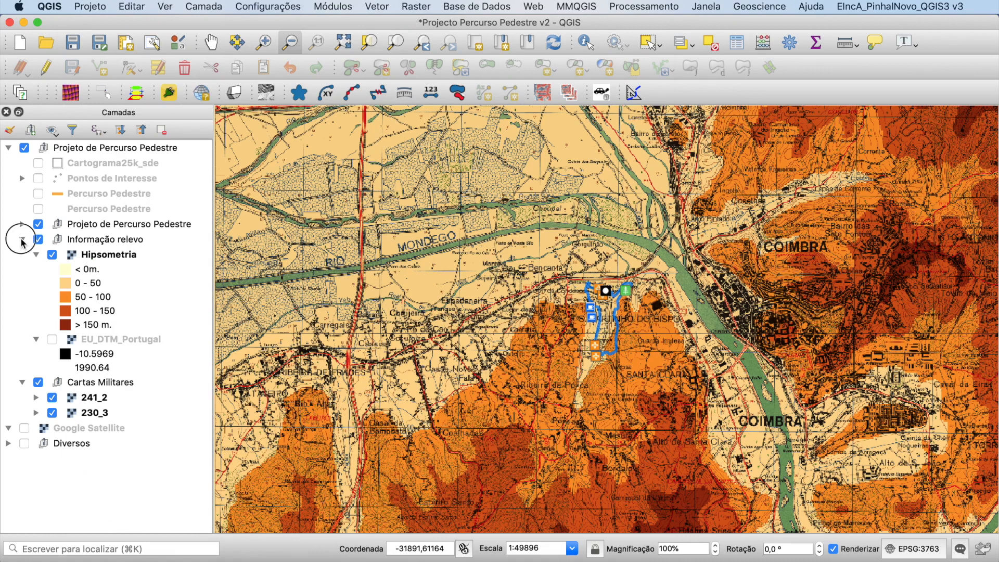
Compare the map with and without the Hipsometria layer, leaving that layer hidden and its legend collapsed
left_click(22, 240)
left_click(86, 258)
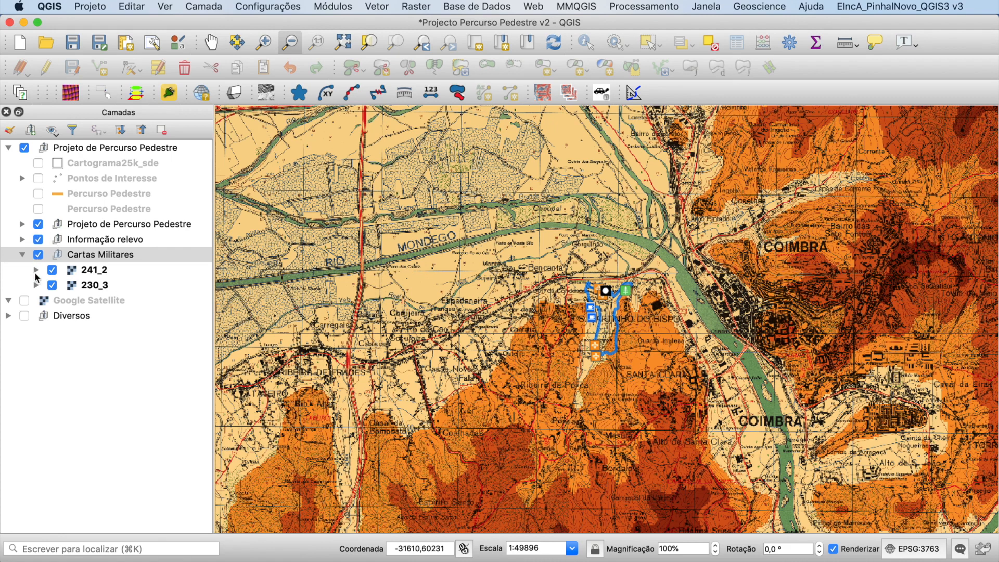
left_click(23, 242)
left_click(22, 240)
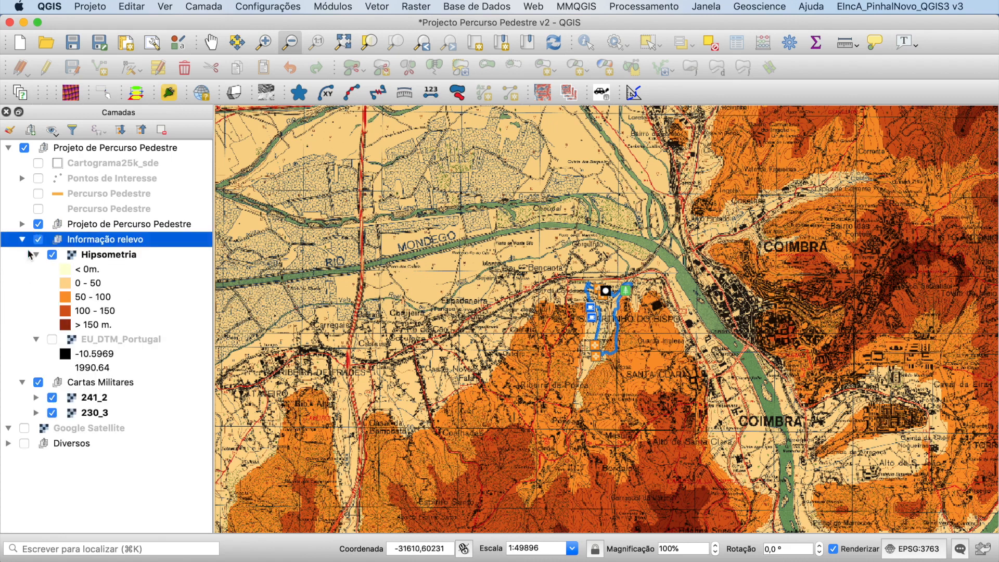
left_click(52, 257)
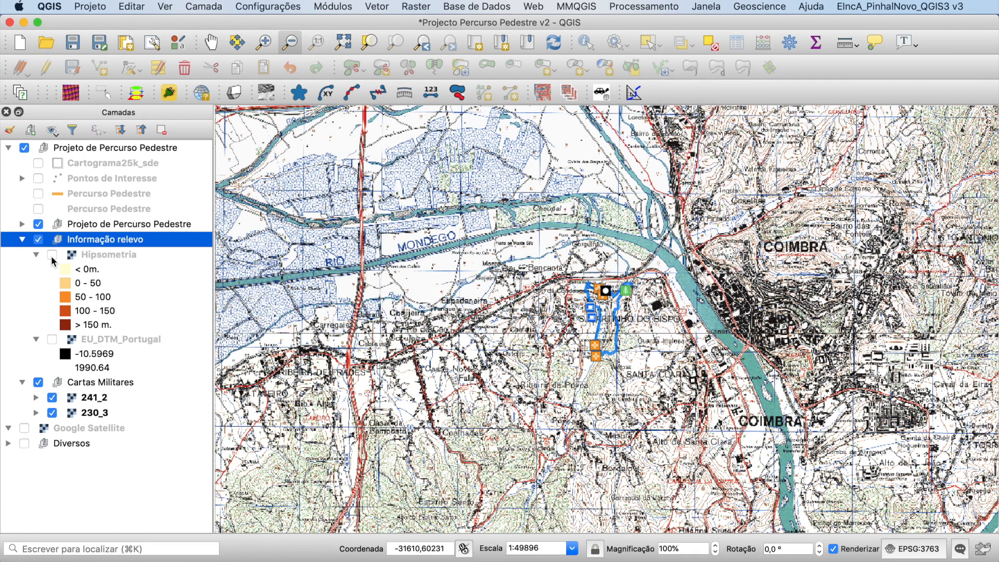
left_click(53, 256)
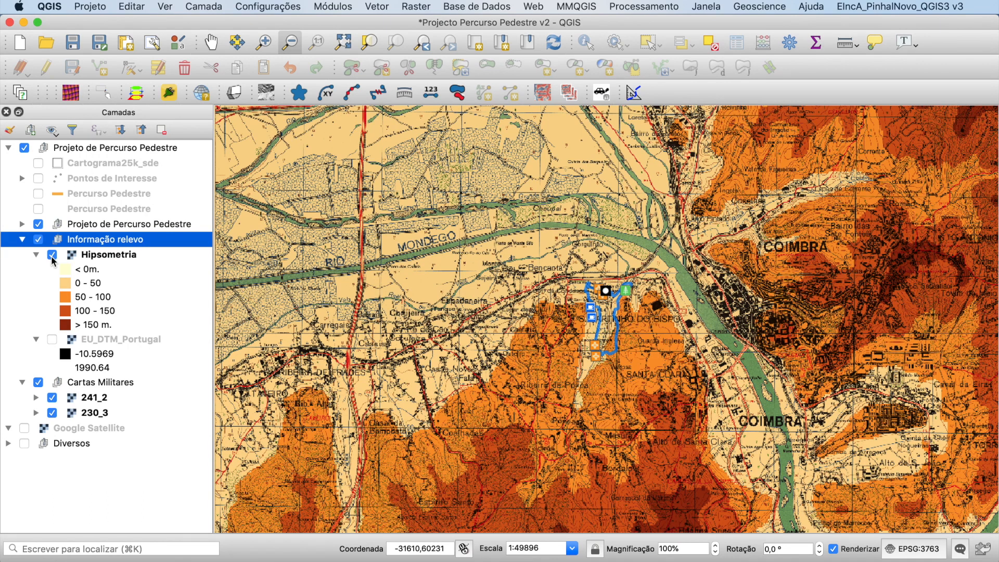
left_click(52, 255)
left_click(39, 255)
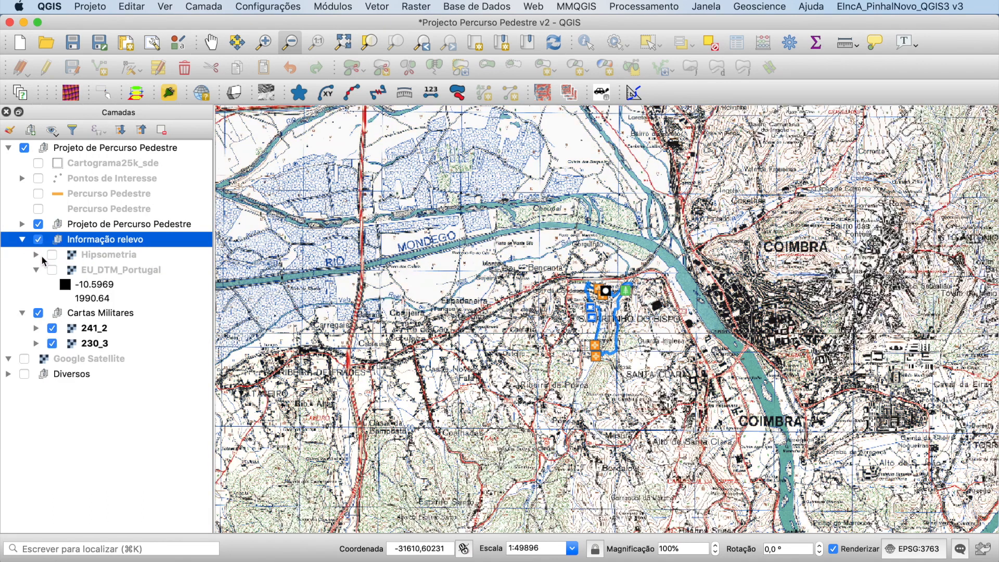
Duplicate the Cartas Militares group and place the copy beside the original inside the main Projeto de Percurso Pedestre group
left_click(85, 314)
right_click(86, 314)
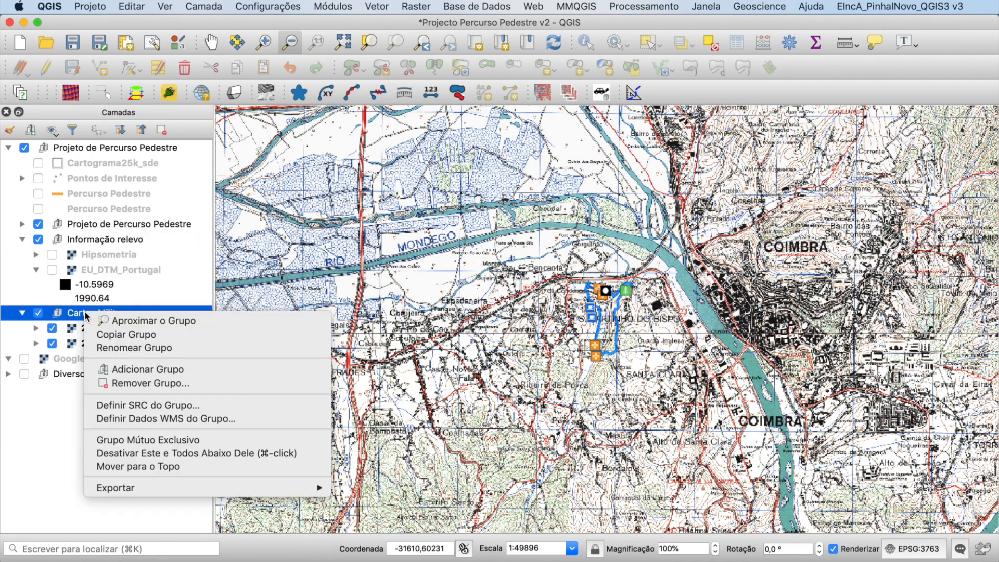
left_click(117, 335)
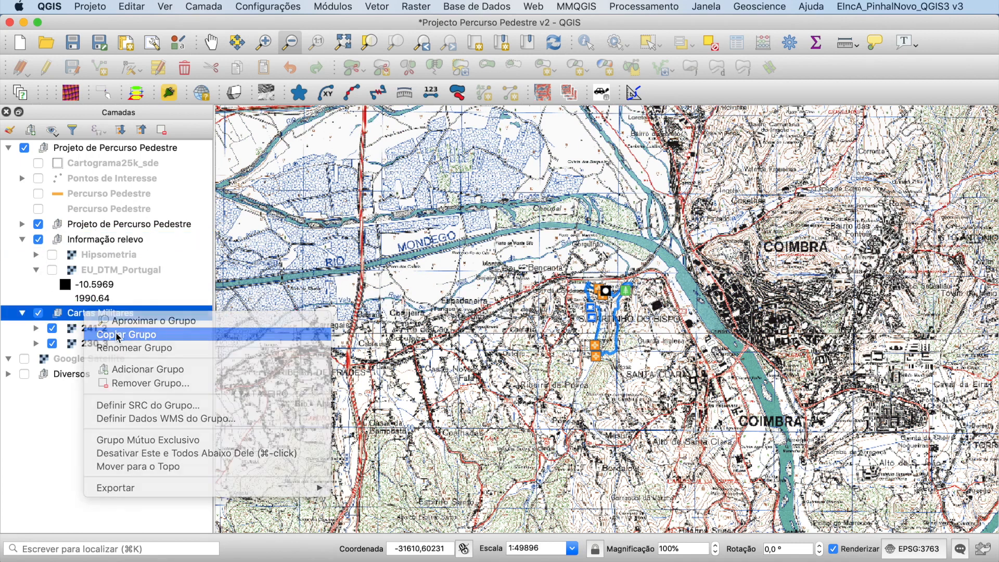
right_click(88, 423)
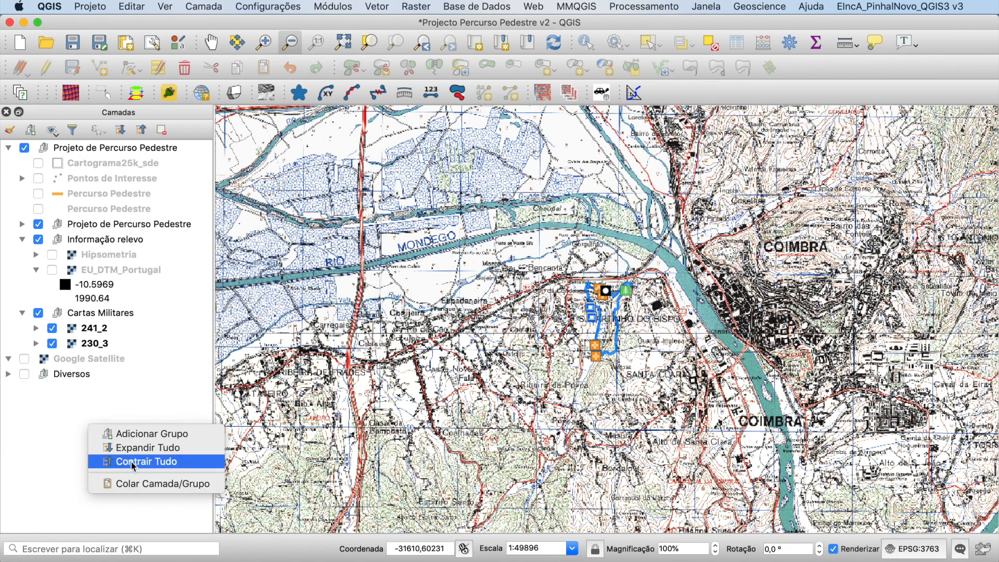
left_click(130, 484)
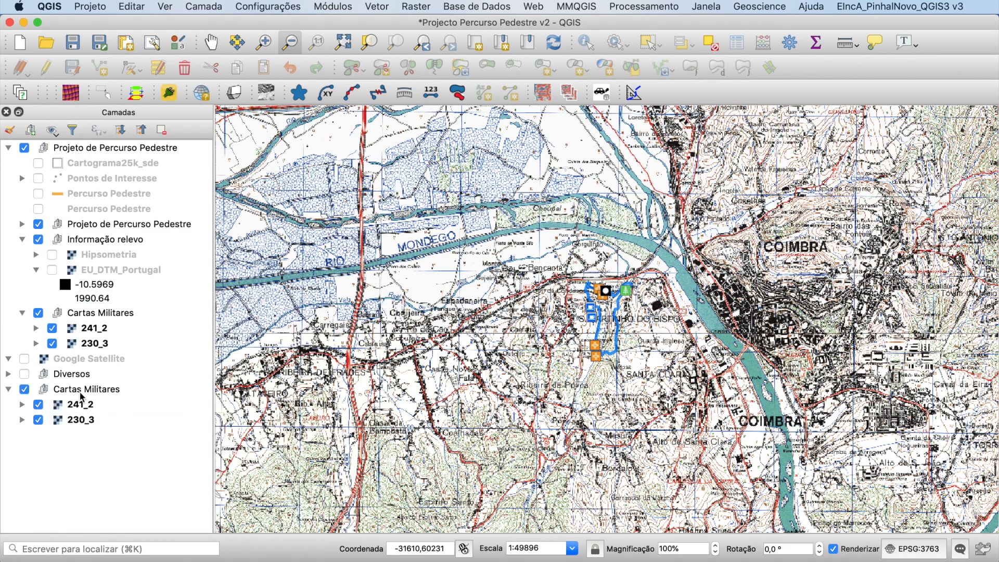
left_click_drag(81, 396, 99, 311)
left_click(125, 317)
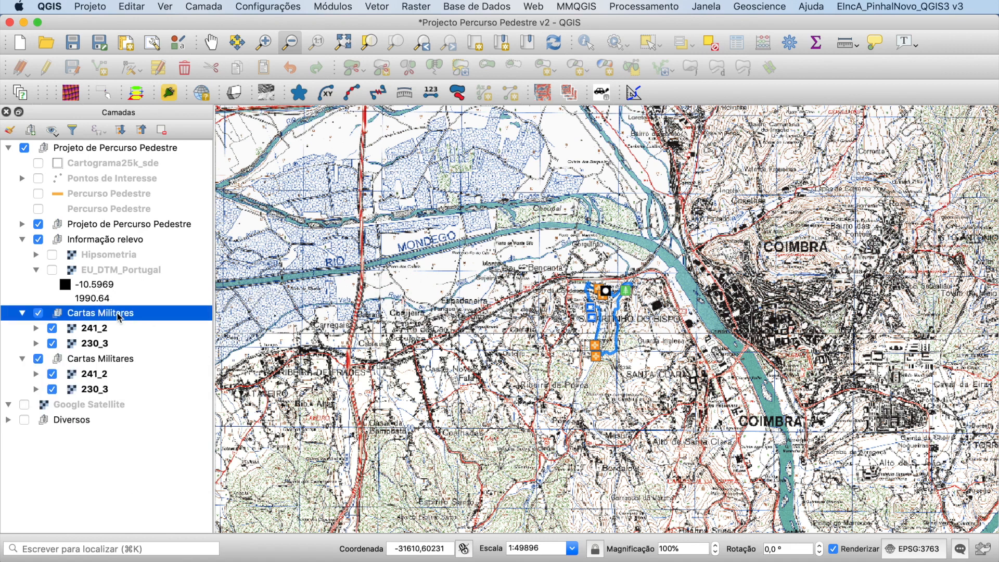
Hide the lower Cartas Militares group and rename the upper one as Cartas Militares P&B
left_click(38, 359)
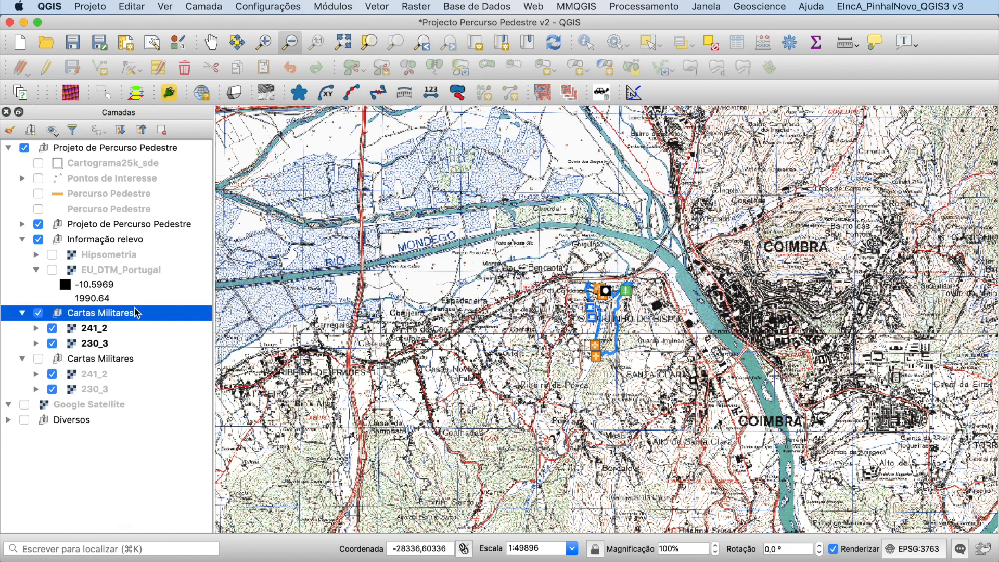
right_click(119, 312)
left_click(162, 361)
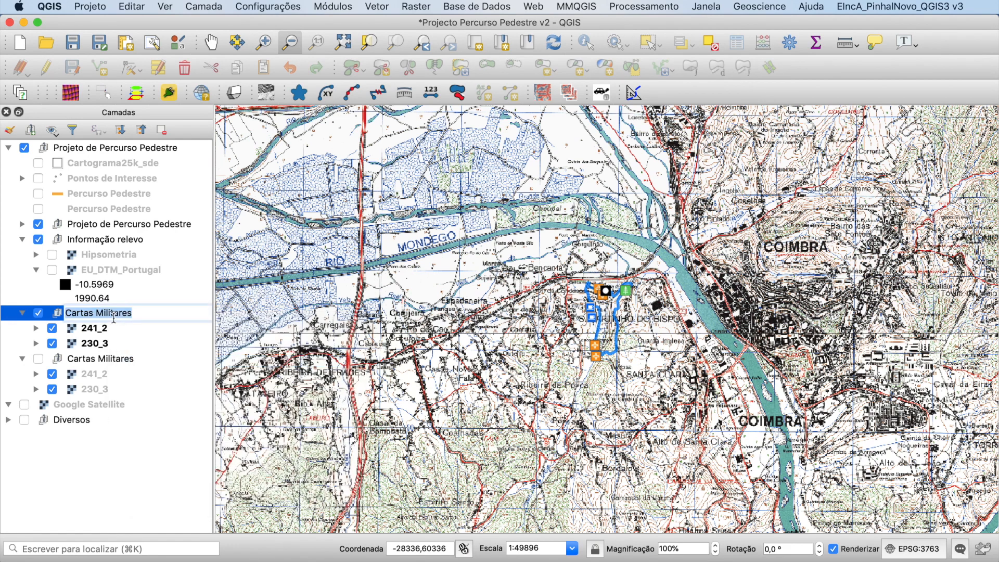
left_click(134, 312)
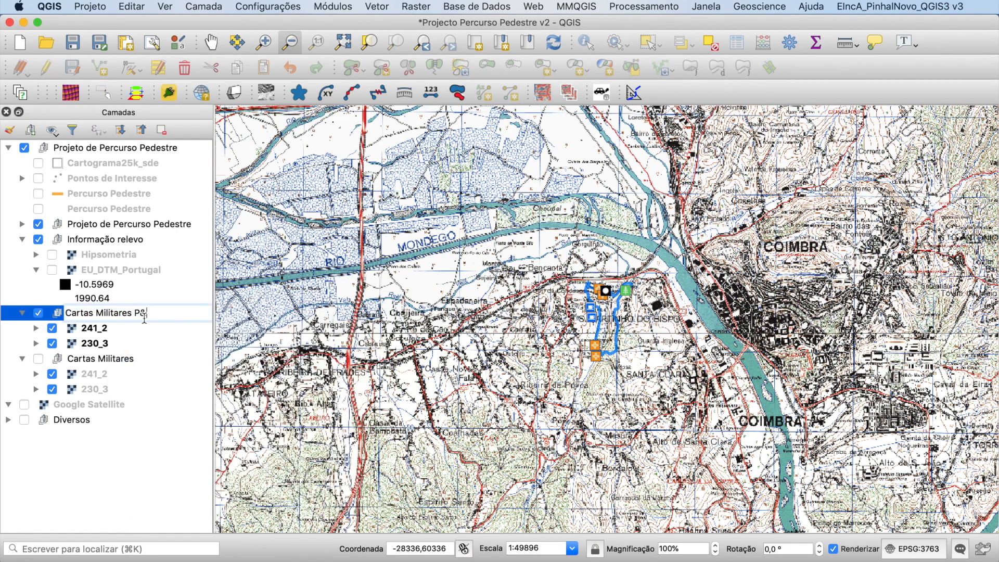
key("Return")
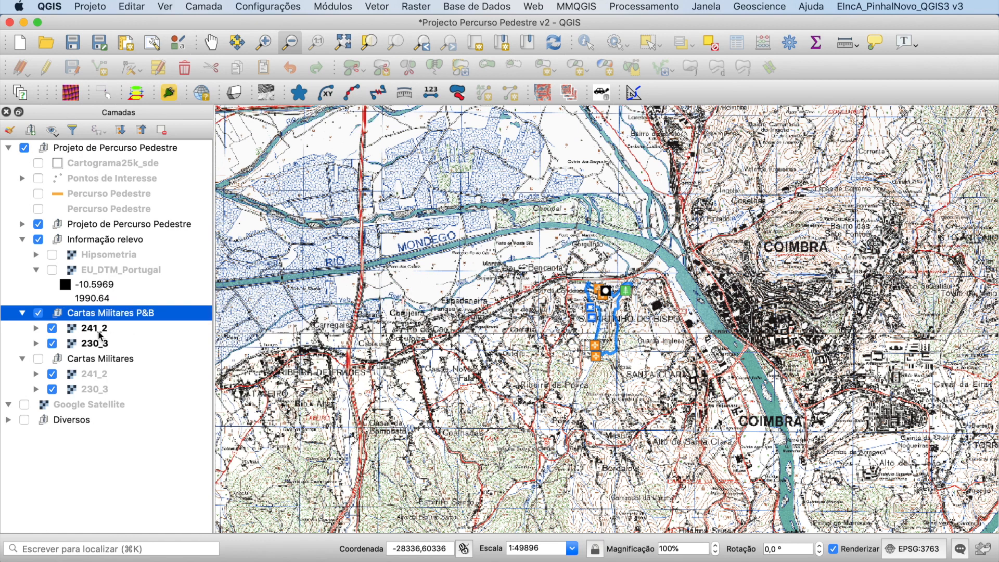
Render the 241_2 sheet in Cartas Militares P&B in greyscale by brightness (Por brilho), raise its contrast slightly and accept the properties
left_click(99, 332)
double_click(98, 329)
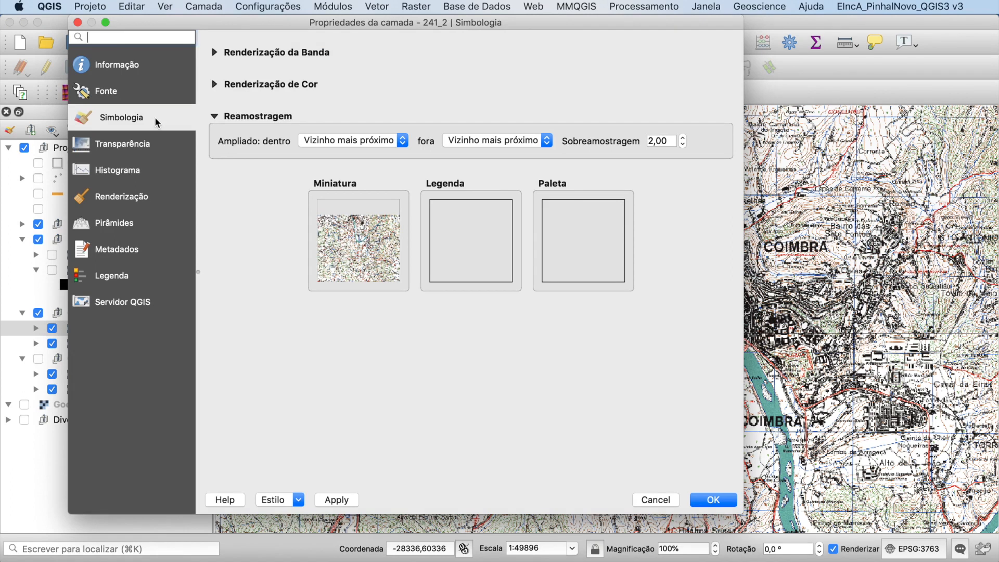
left_click(219, 85)
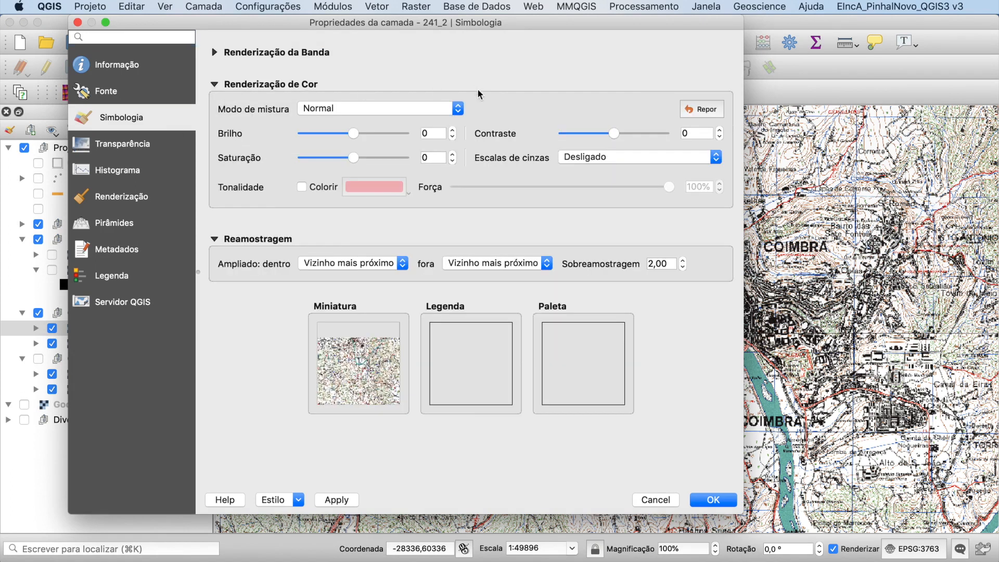
left_click(604, 157)
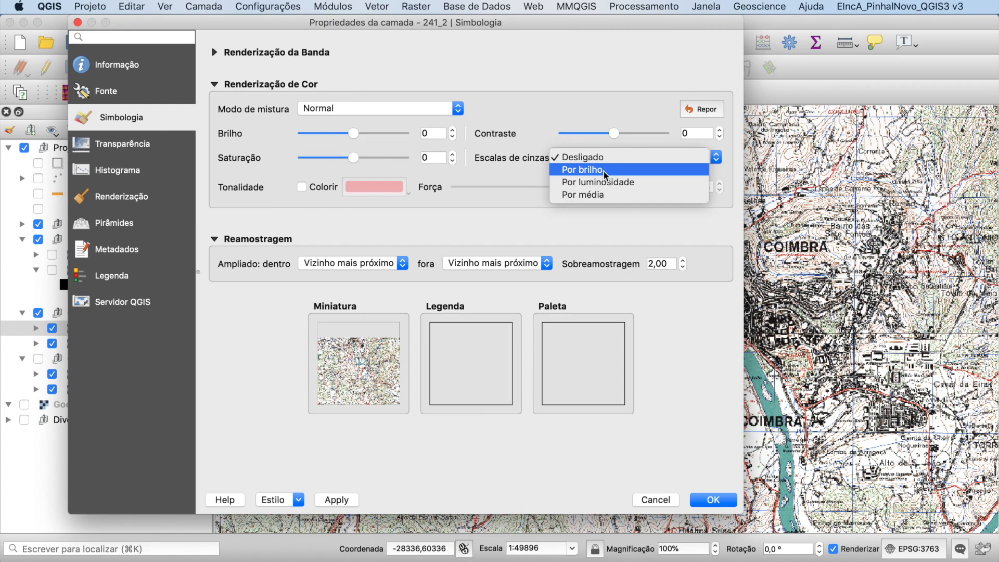
left_click(604, 171)
left_click(337, 500)
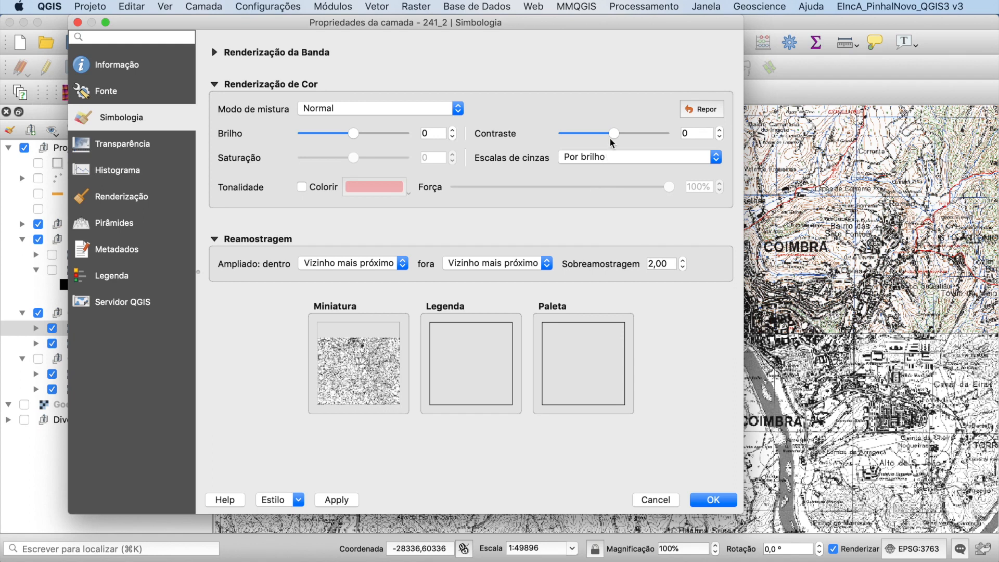
left_click_drag(613, 132, 622, 135)
left_click(341, 501)
left_click(721, 500)
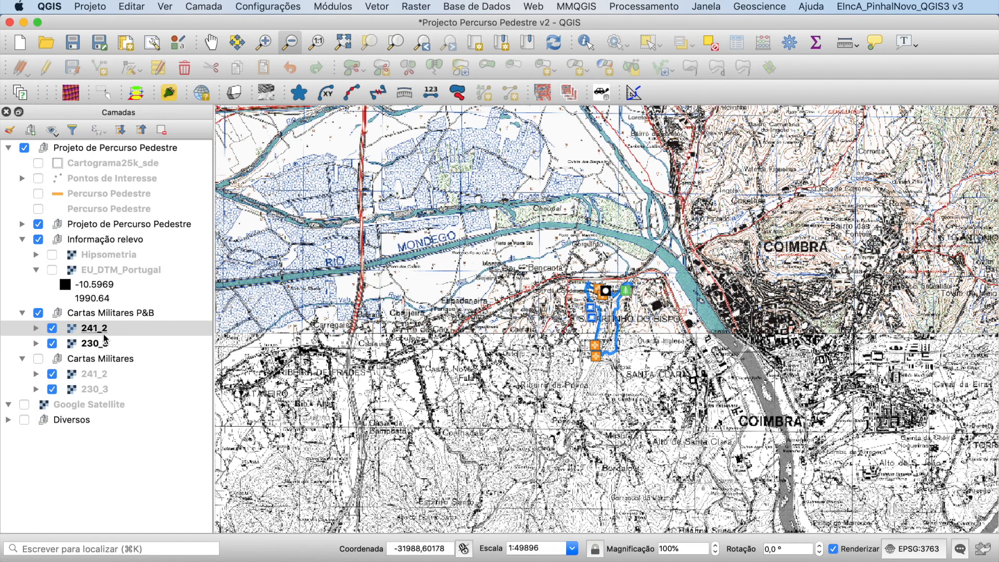
Render the 230_3 sheet in Cartas Militares P&B in greyscale by brightness (Por brilho), raise its contrast slightly and accept the properties
left_click(101, 344)
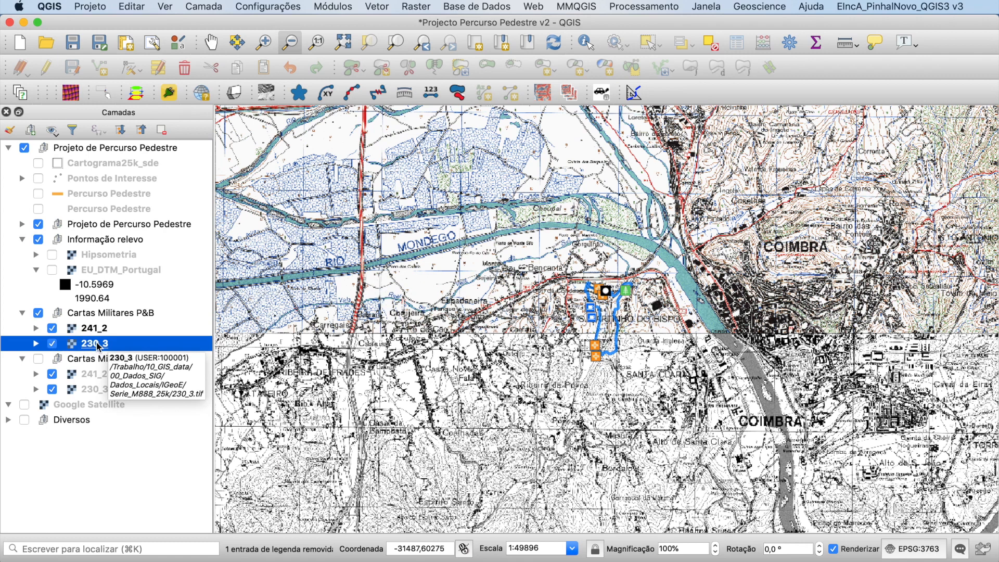
right_click(99, 345)
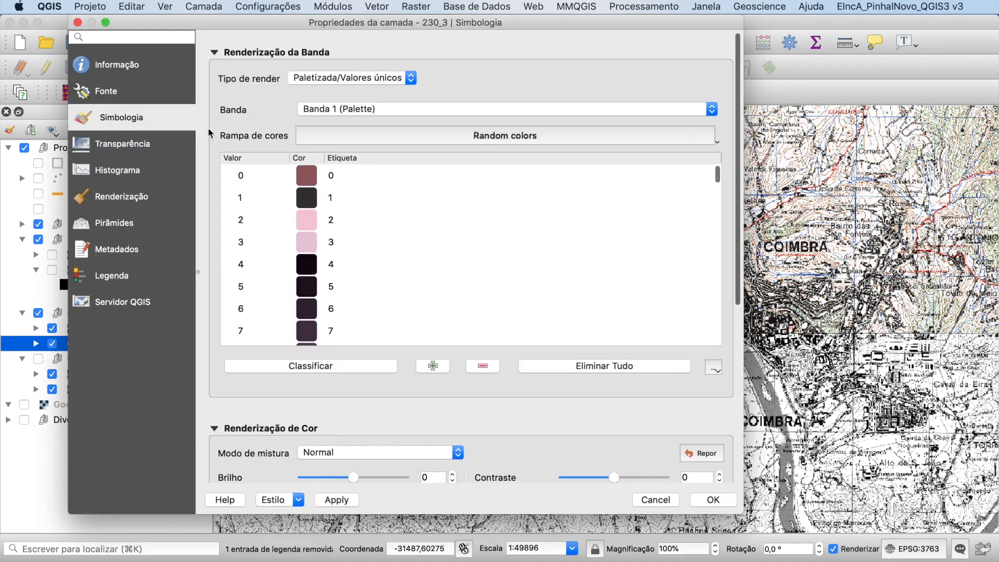
left_click(214, 52)
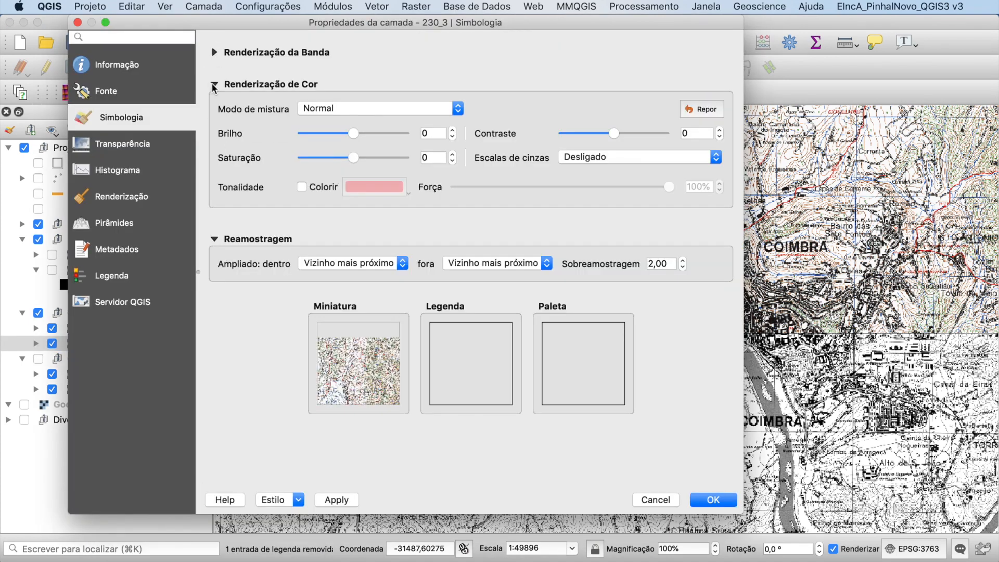
left_click(599, 159)
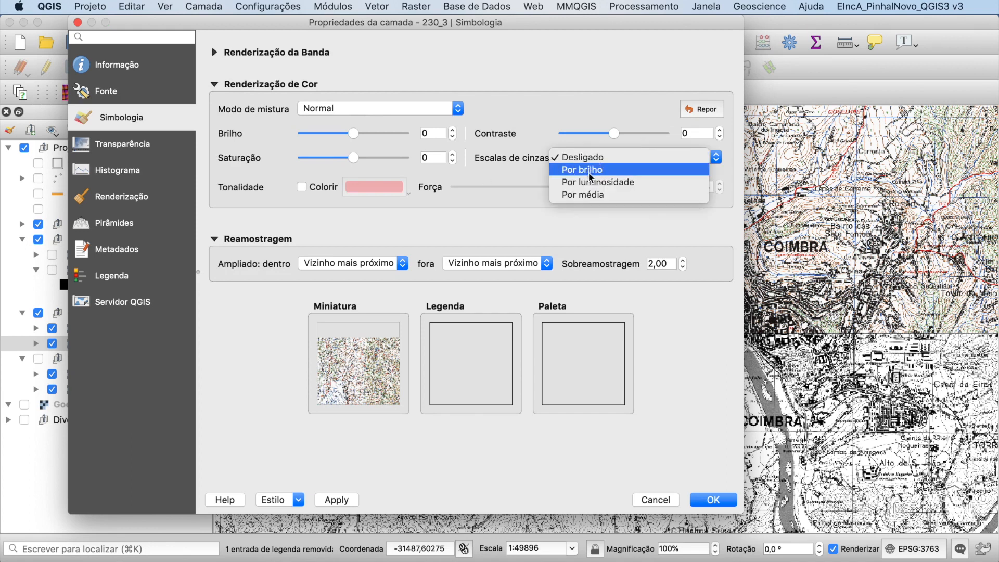
left_click(591, 170)
left_click_drag(615, 134, 622, 134)
left_click(709, 498)
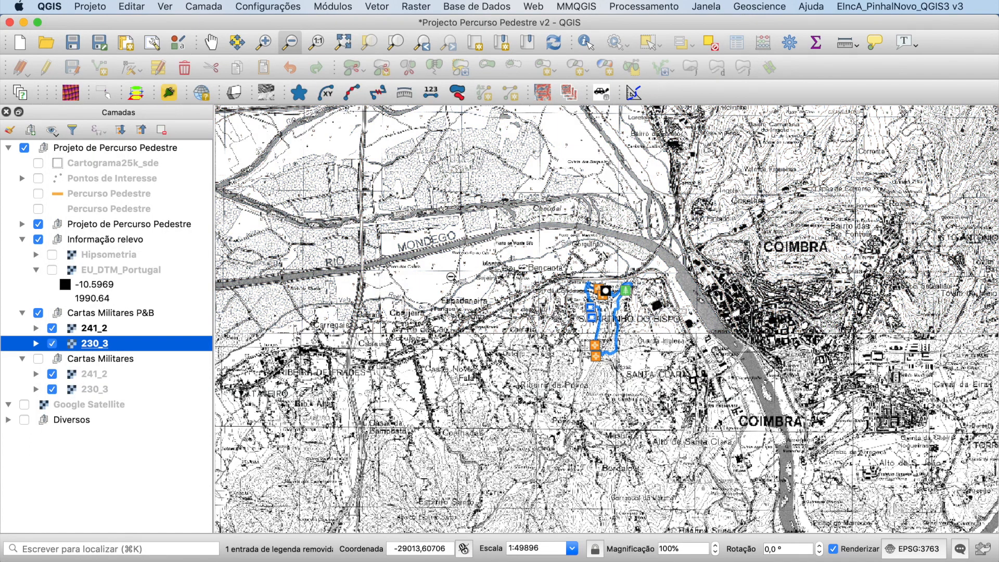
Collapse both Cartas Militares groups, show the Hipsometria layer over the greyscale sheets and save the project
left_click(23, 313)
left_click(22, 328)
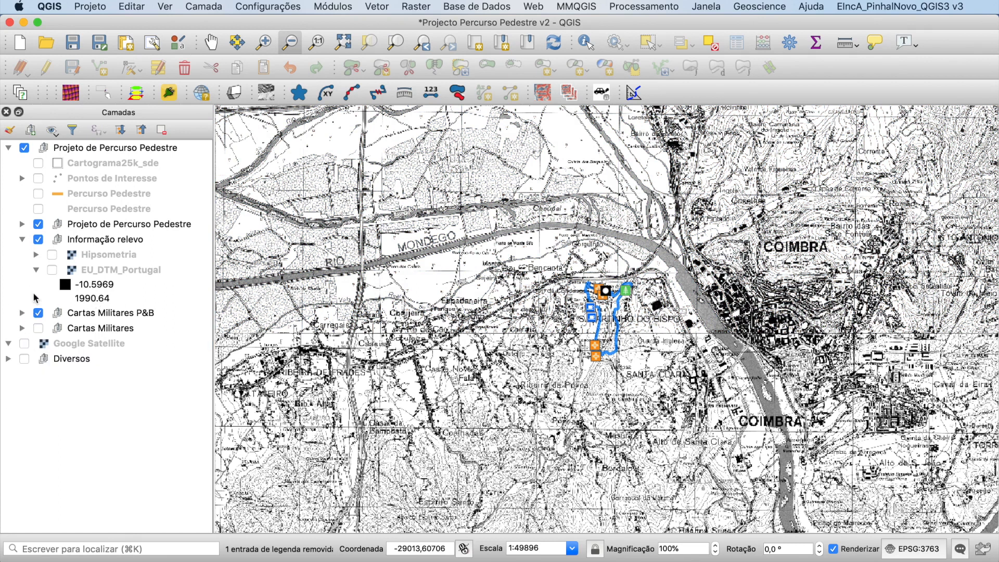
left_click(52, 255)
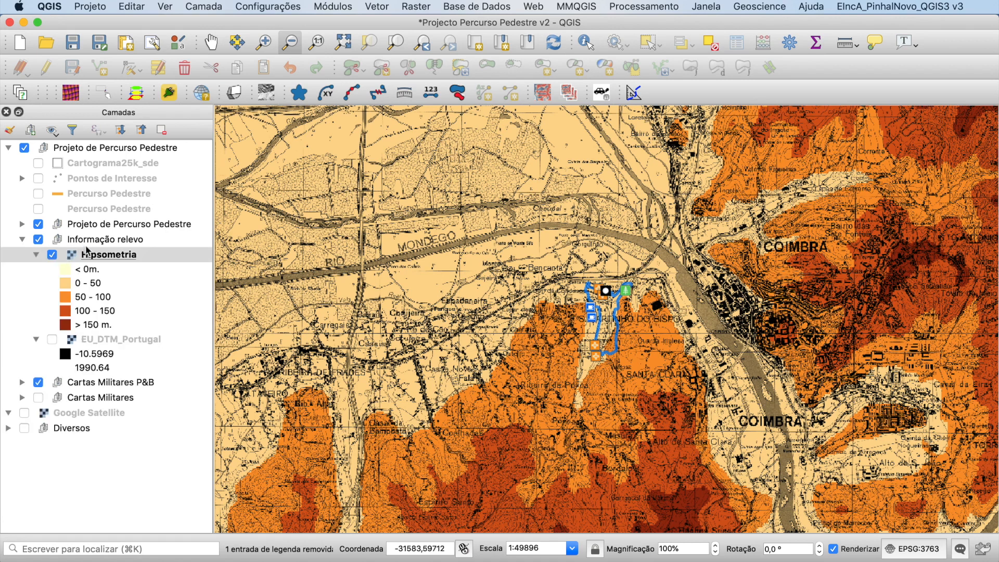
left_click(73, 46)
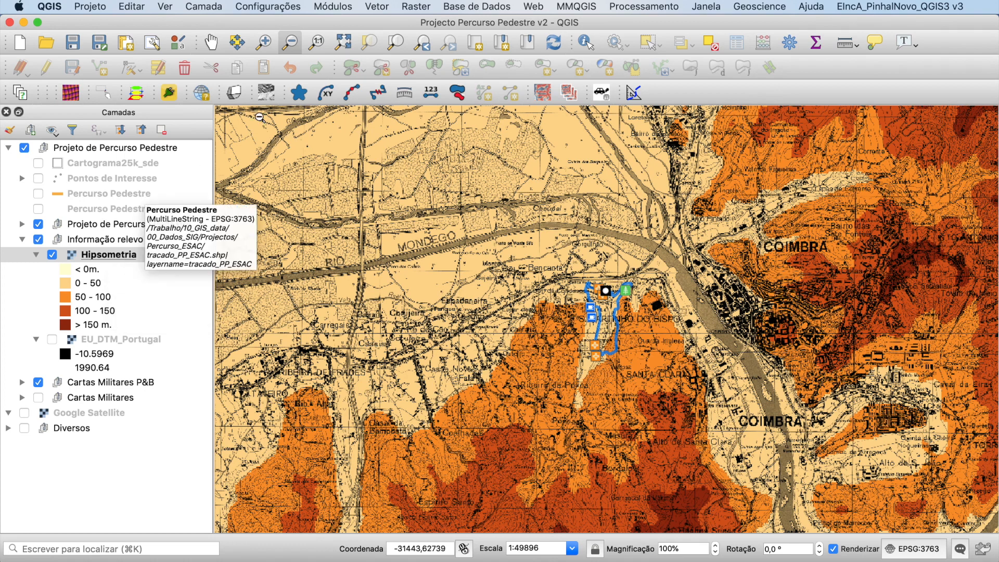
Collapse the EU_DTM_Portugal legend and select the Hipsometria layer
left_click(36, 339)
left_click(136, 256)
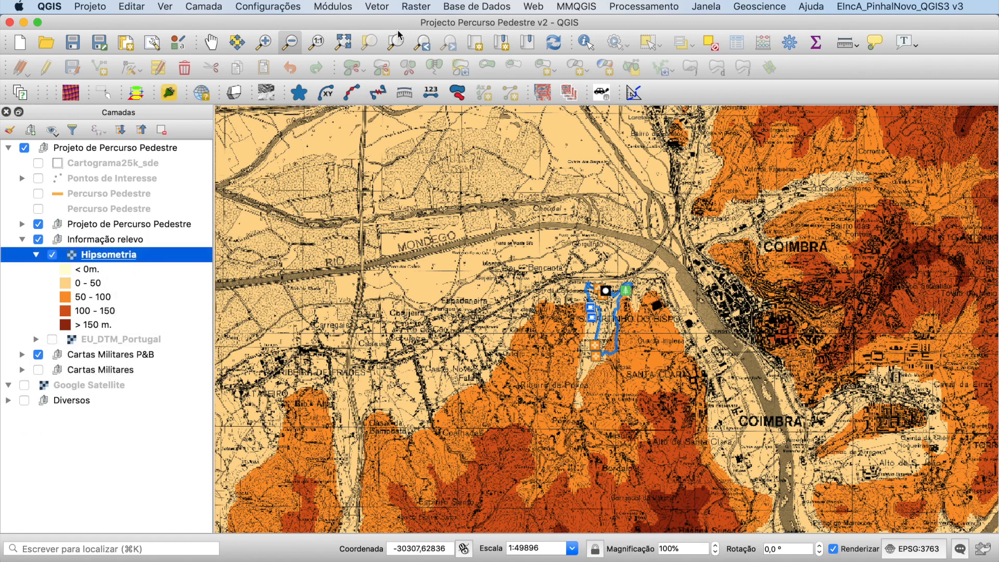
left_click(411, 8)
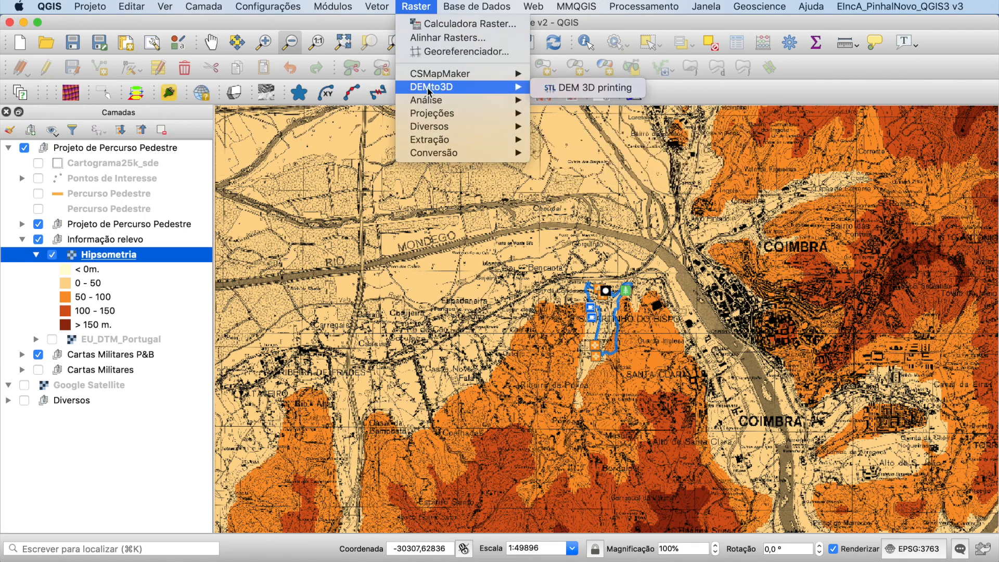
left_click(415, 9)
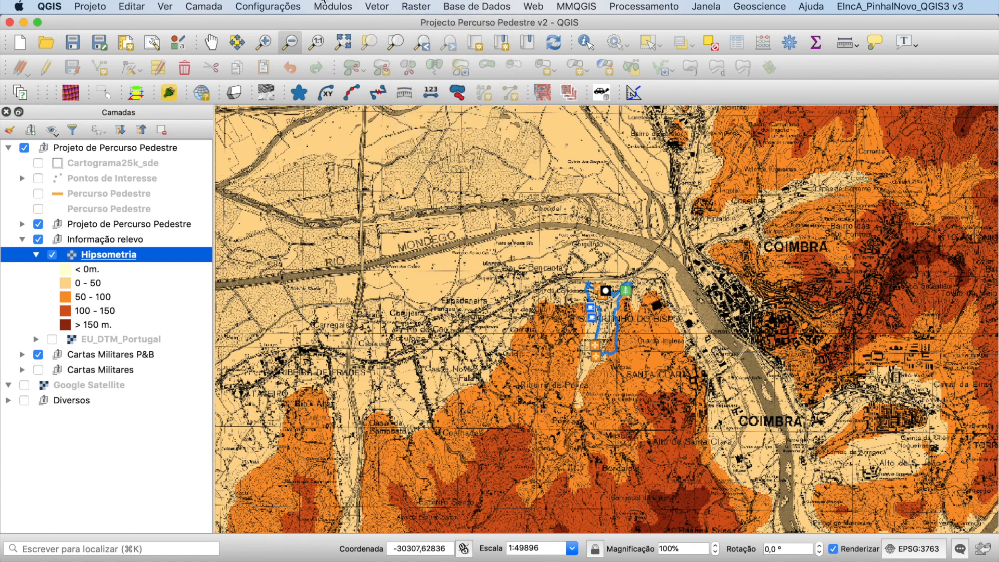
Look through the installed plugins to find Processing
left_click(332, 7)
left_click(345, 24)
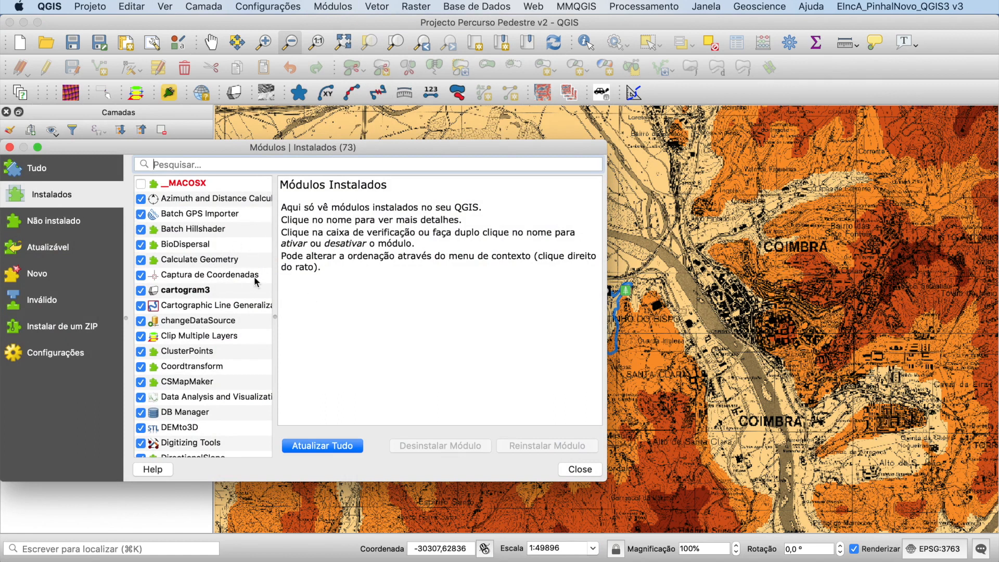
scroll(252, 325, "down", 6)
scroll(252, 330, "down", 2)
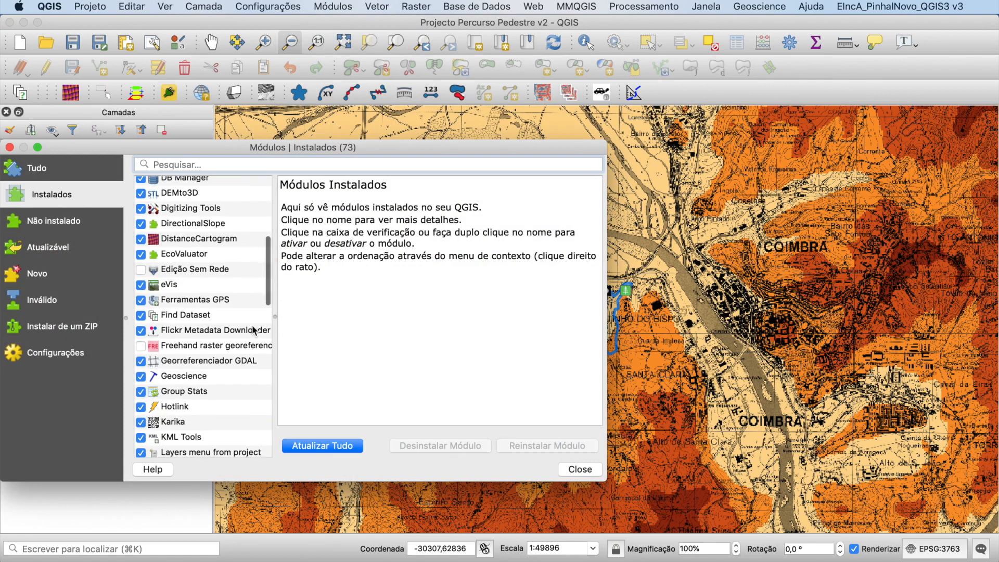
scroll(254, 330, "down", 4)
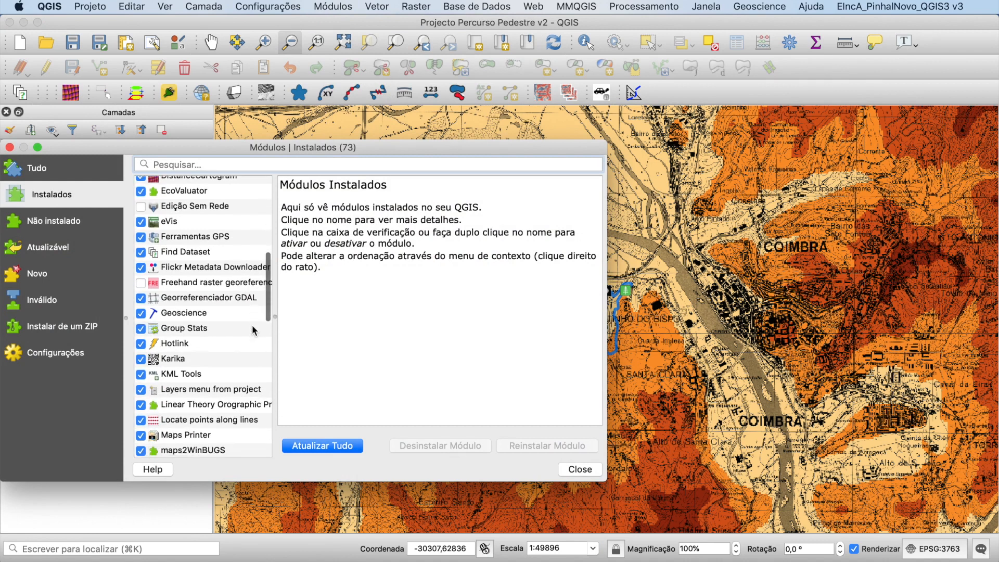
scroll(253, 330, "down", 7)
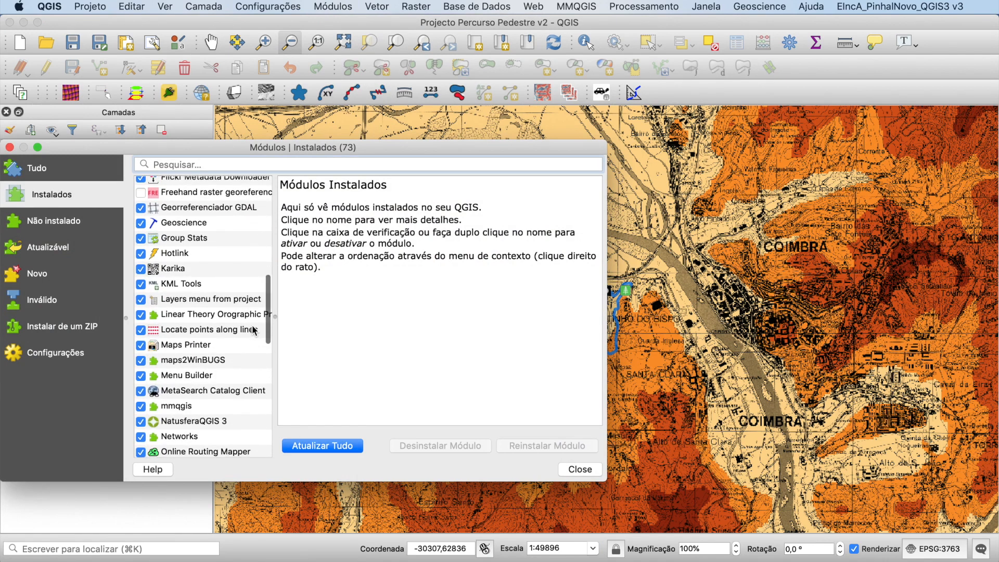
scroll(253, 329, "down", 5)
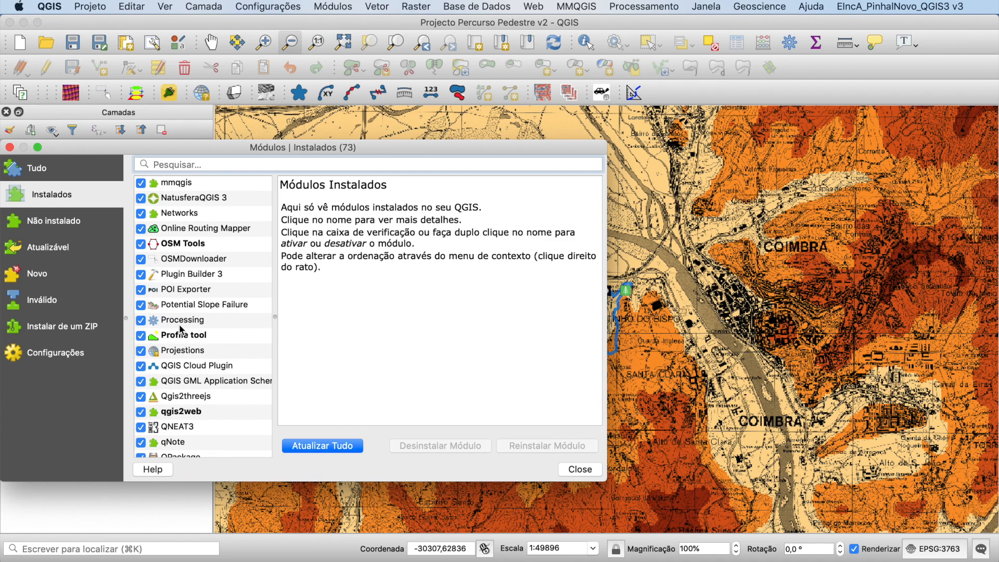
Disable the Processing plugin, enable it again and close the plugin manager
left_click(141, 323)
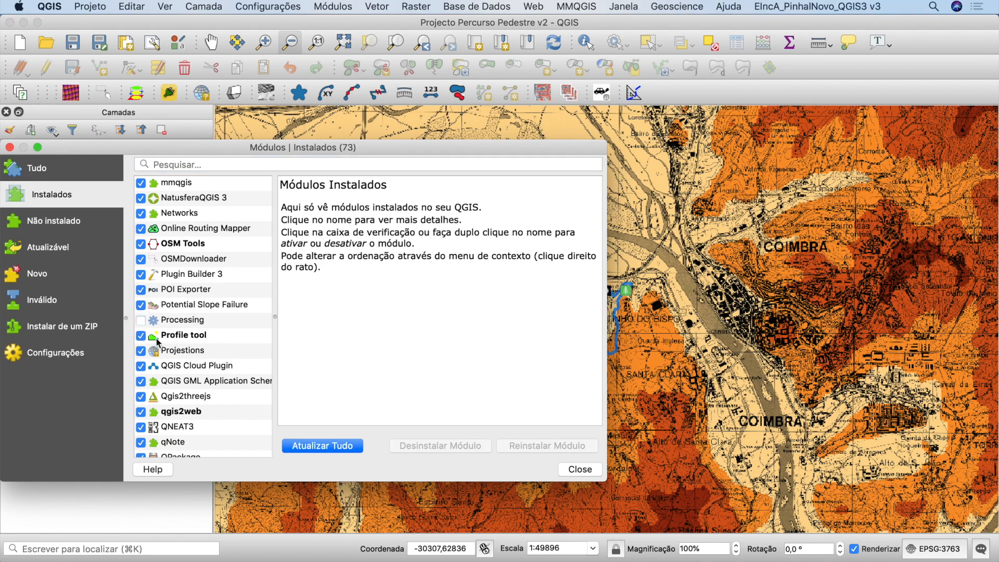
double_click(192, 325)
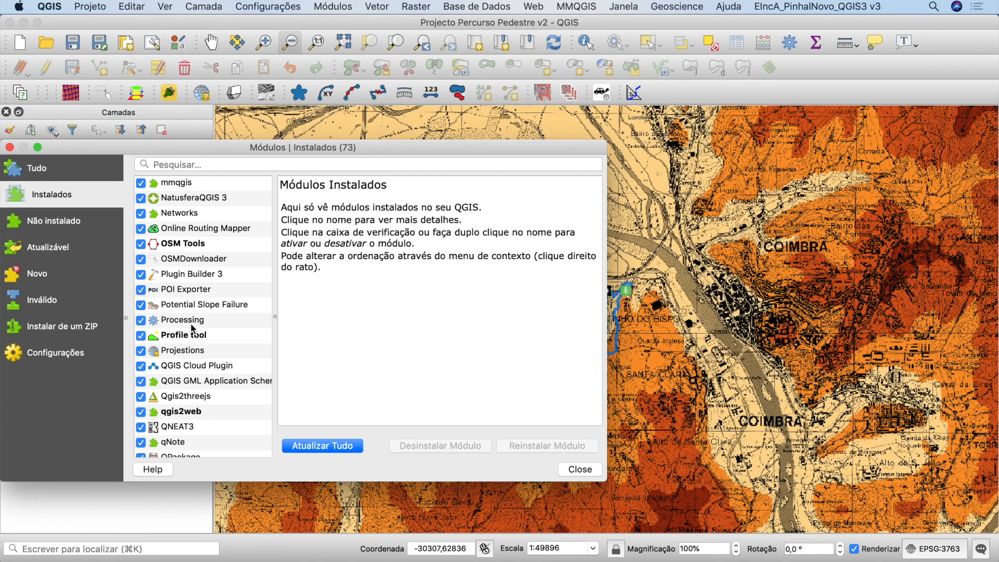
left_click(580, 470)
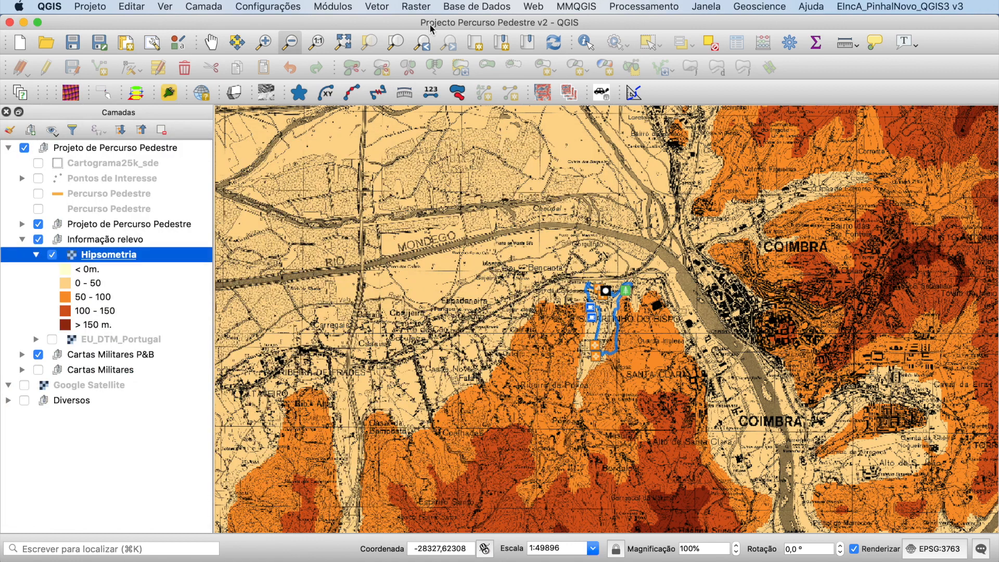
Start a Declive (slope) raster analysis of the Hipsometria layer with the slope expressed as a percentage instead of degrees
left_click(418, 7)
mouse_move(439, 143)
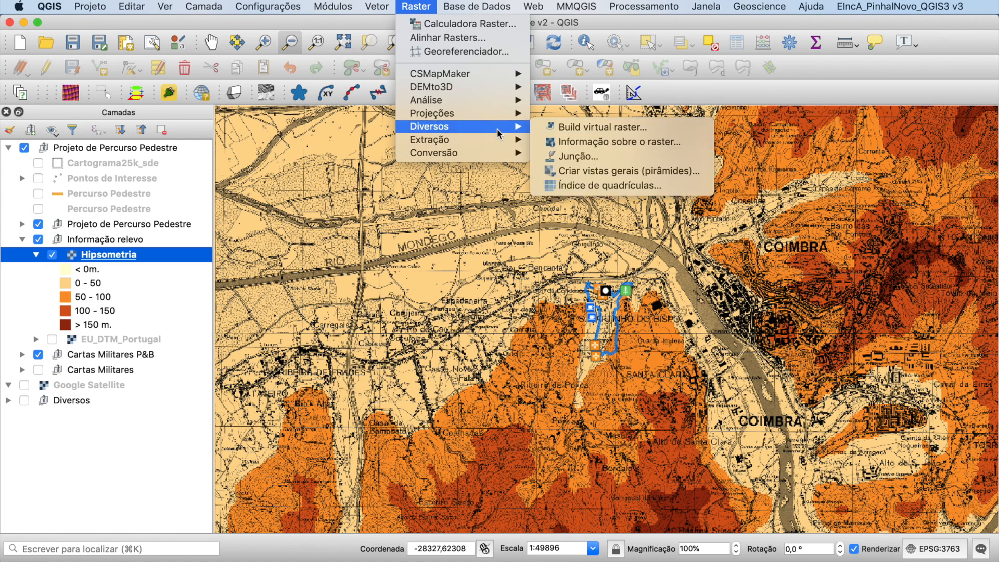
mouse_move(486, 106)
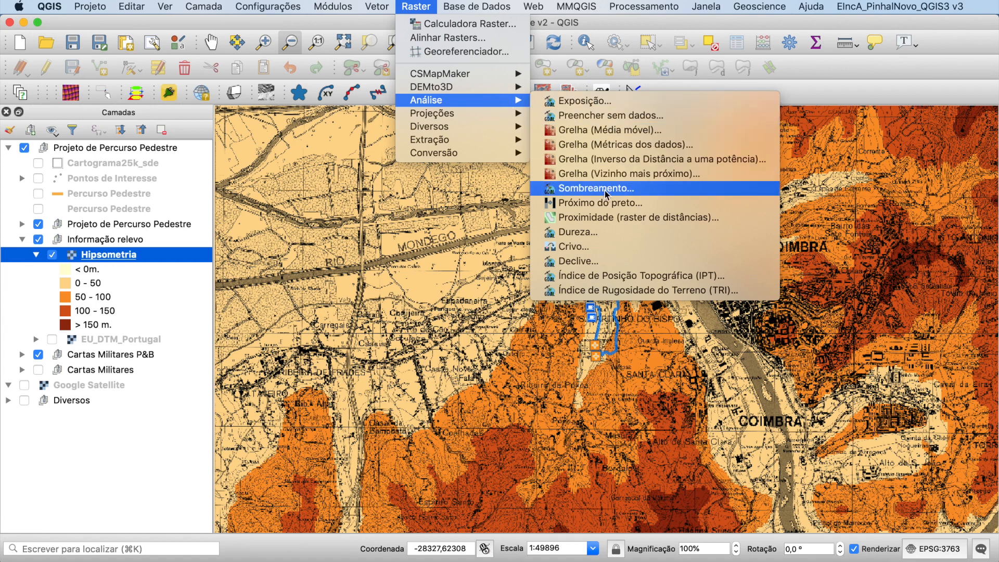
left_click(610, 262)
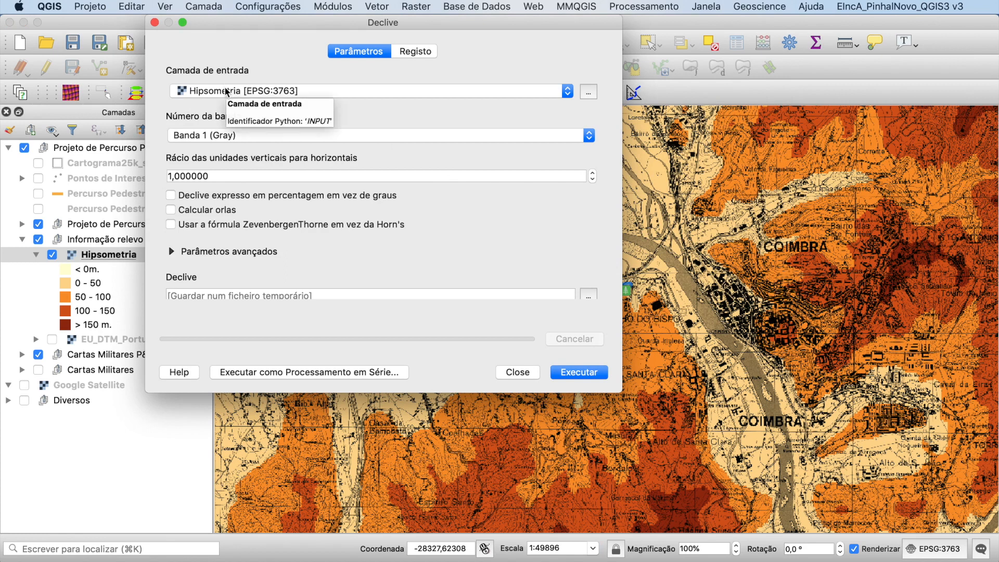
left_click(172, 197)
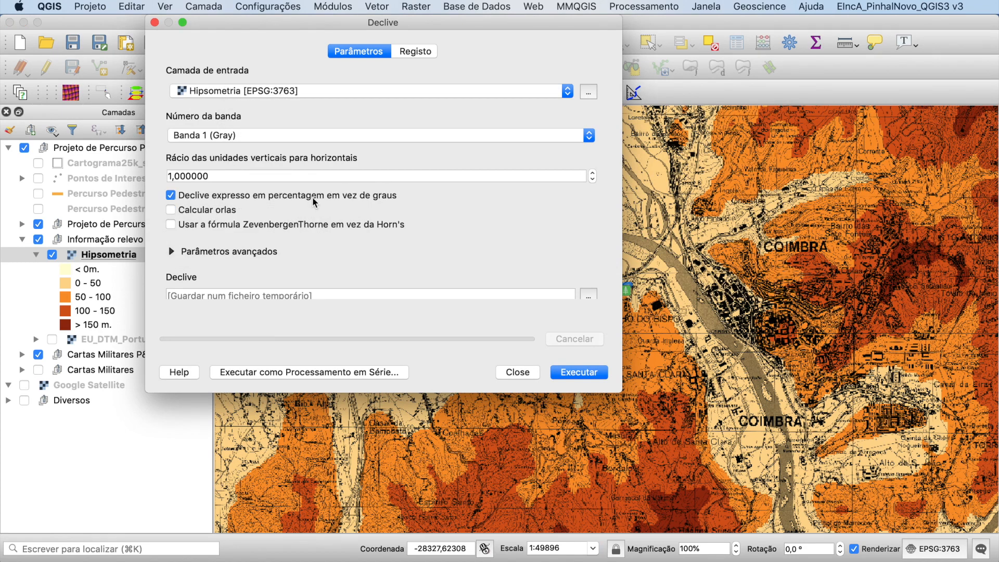
Set the slope output file to a TIF named declives_final in the Percurso_ESAC folder
left_click(589, 294)
left_click(632, 317)
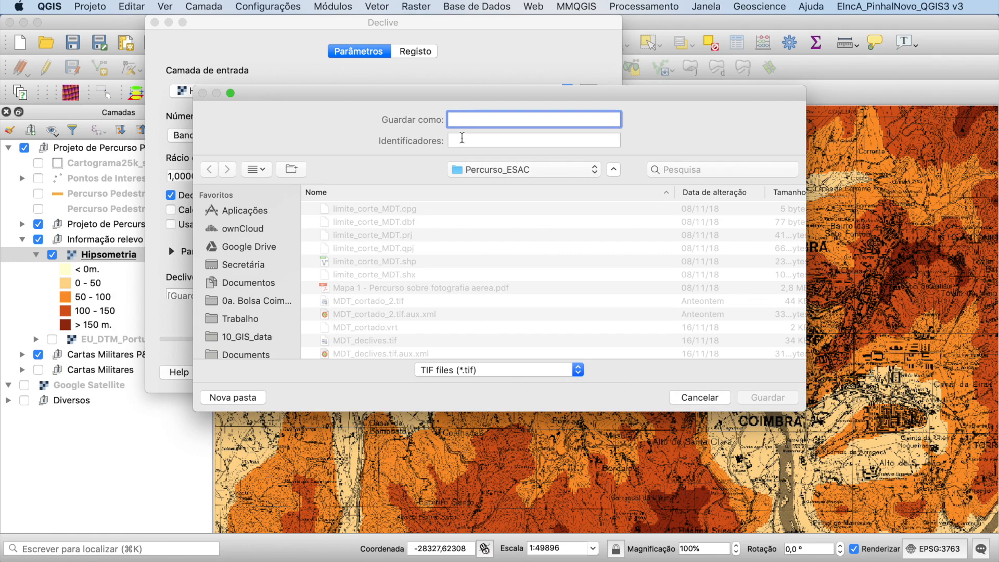
type("declives_")
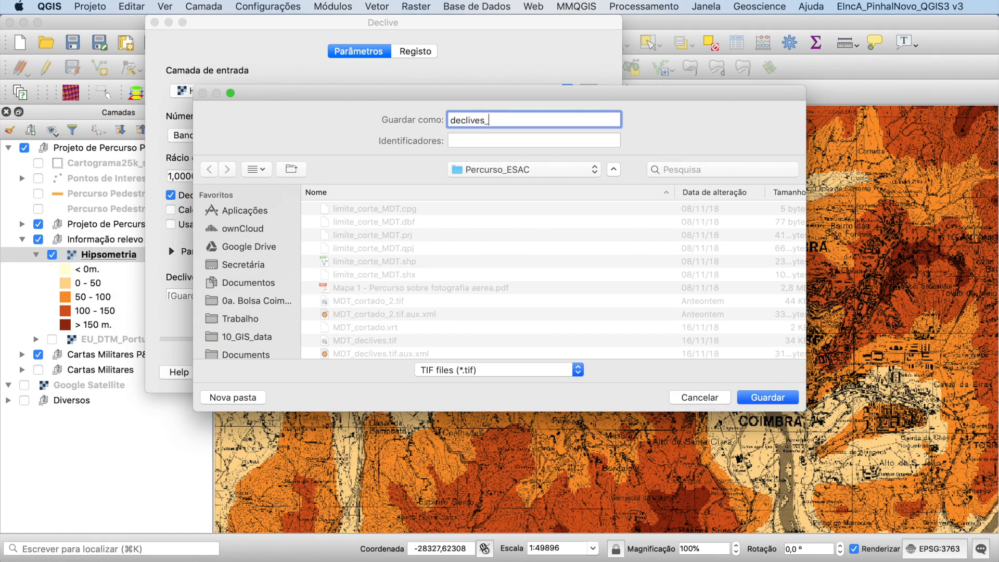
type("final")
left_click(763, 398)
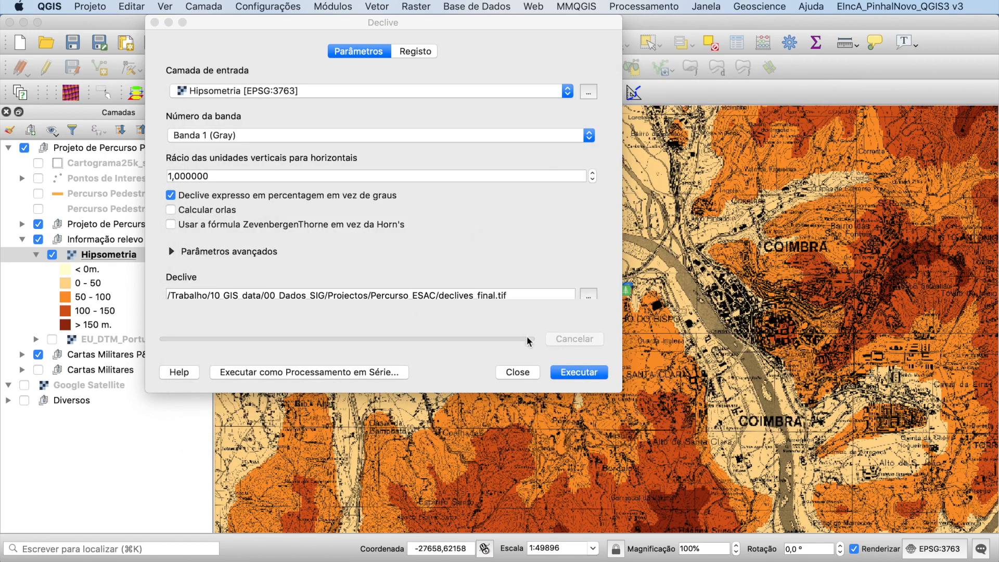
Run the Declive analysis, close its dialog and dismiss the coordinate system warning, keeping the map at its previous extent
left_click(561, 372)
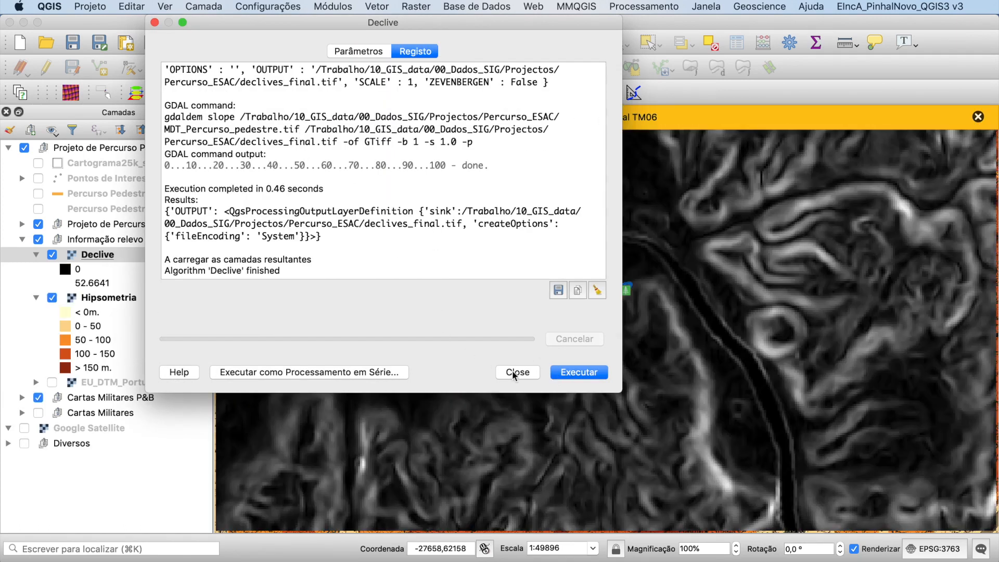
left_click(516, 373)
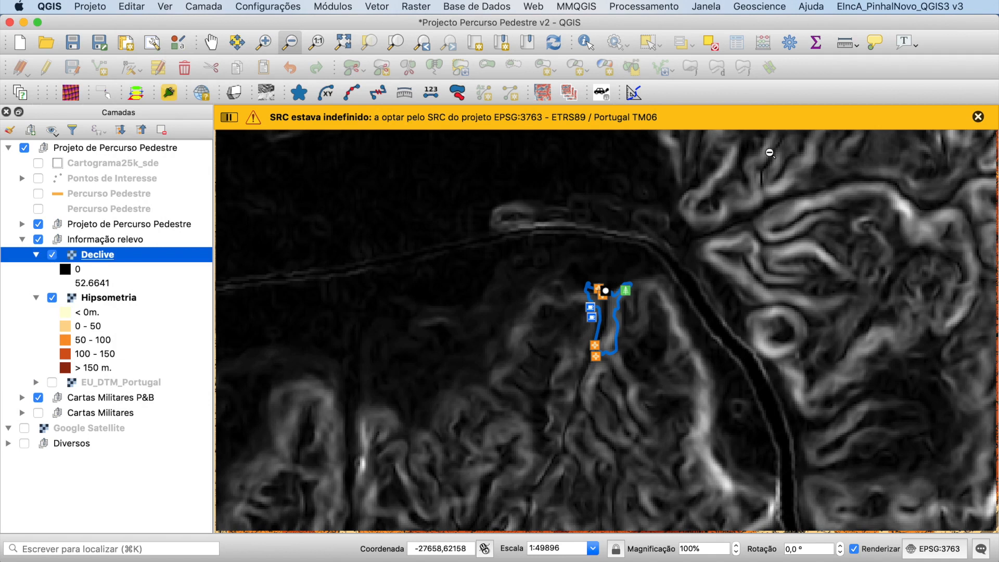
left_click(979, 116)
left_click(978, 119)
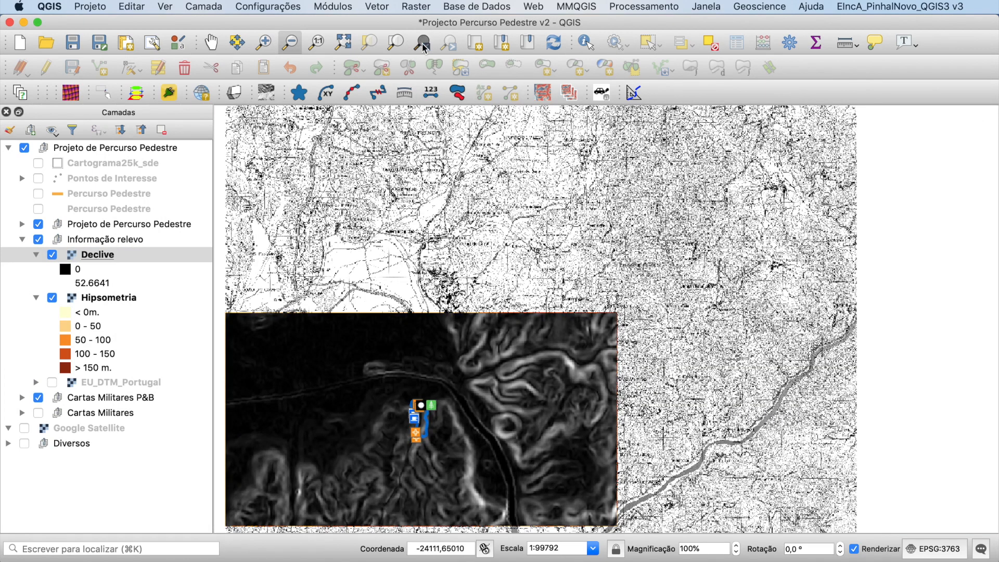
left_click(422, 43)
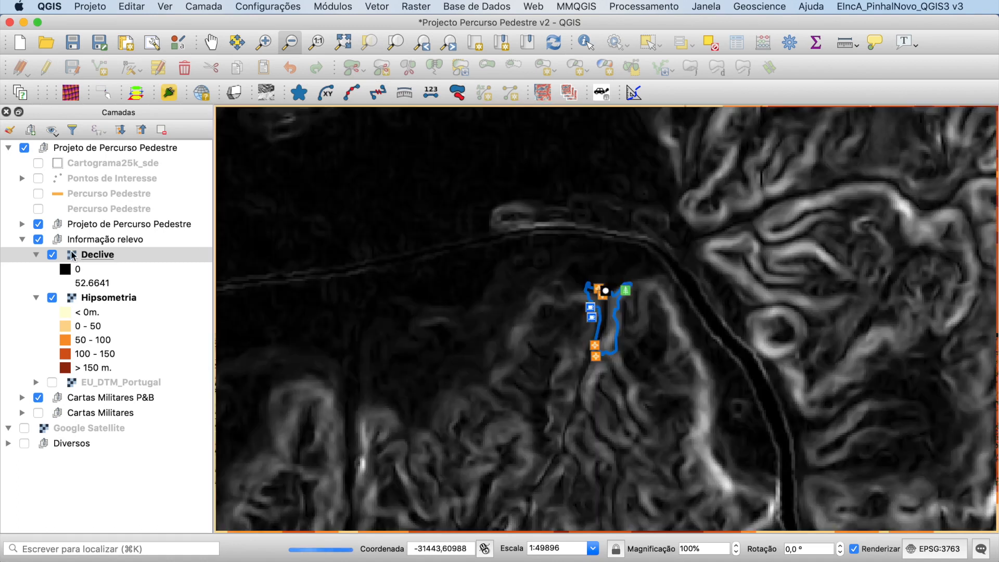
Hide the Hipsometria layer and collapse its legend, leaving the Declive layer visible
left_click(52, 257)
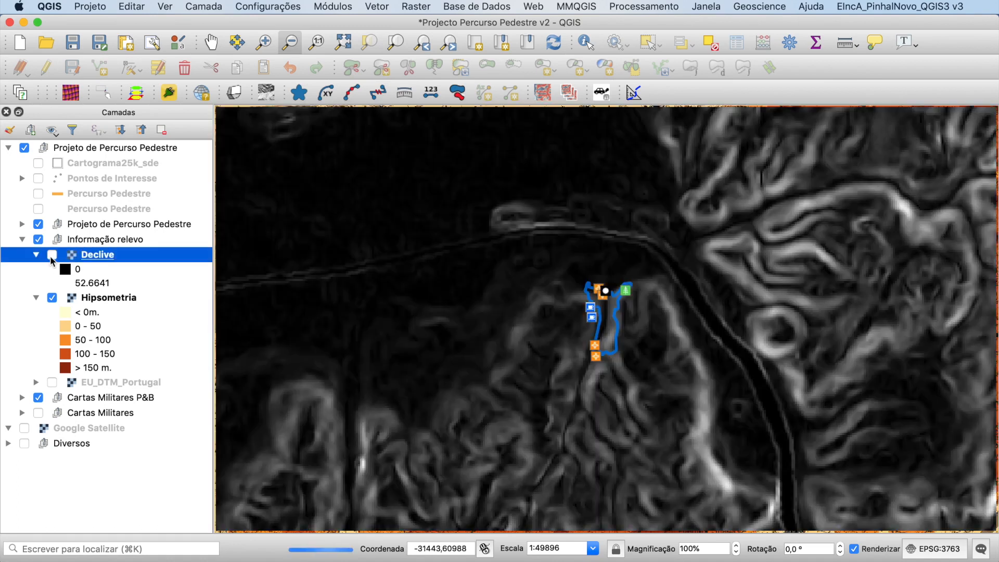
left_click(52, 255)
left_click(52, 298)
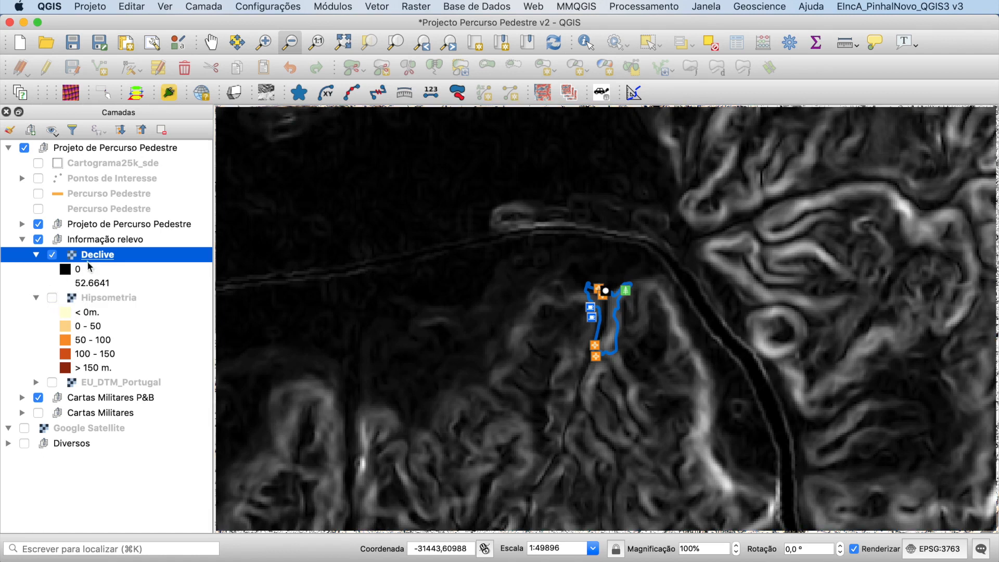
left_click(36, 299)
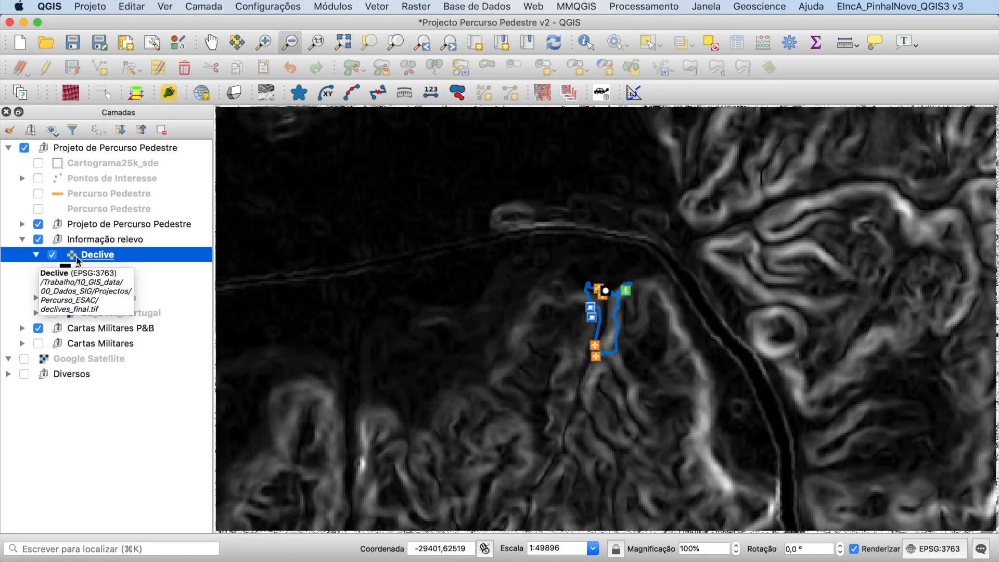
Set the Declive layer's symbology to the single-band pseudocolor renderer (Banda única de cor falsa), keeping the yellow-to-brown color ramp
right_click(99, 257)
left_click(155, 505)
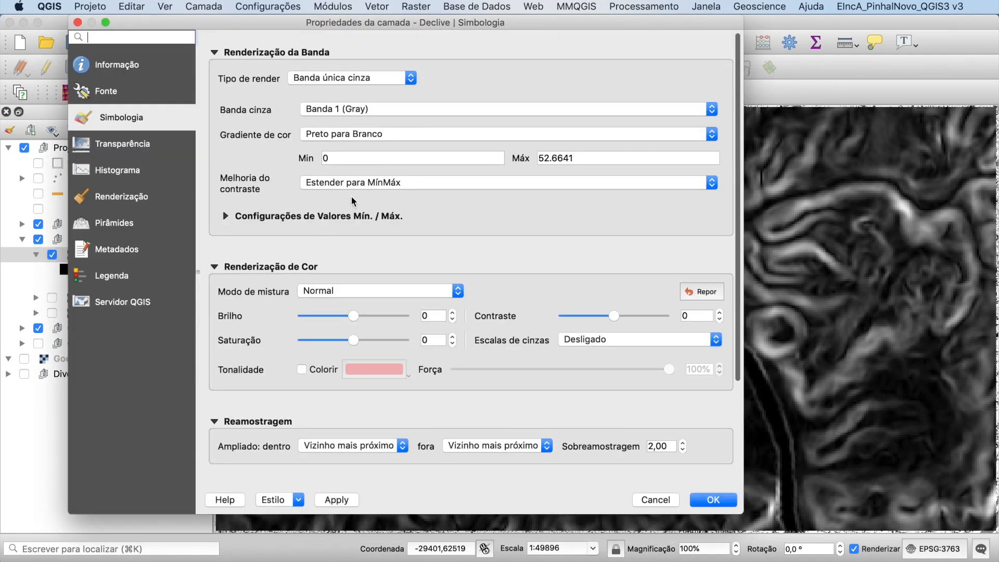
left_click(312, 81)
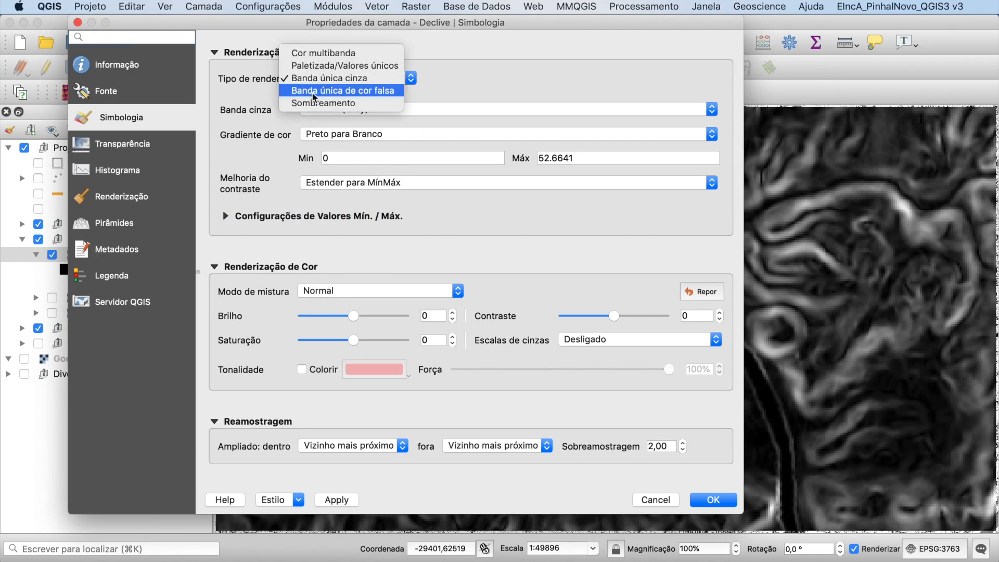
left_click(313, 93)
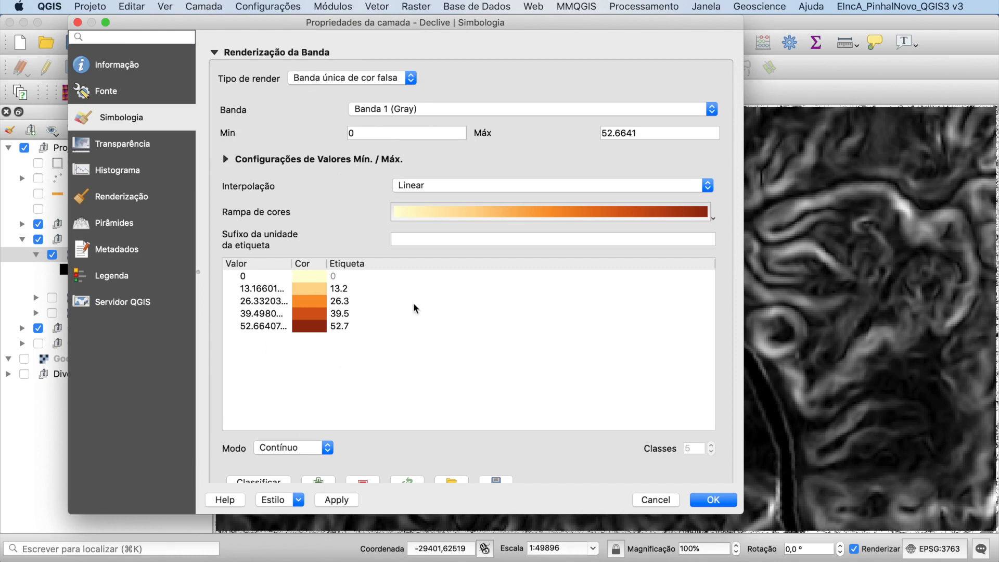
left_click(717, 217)
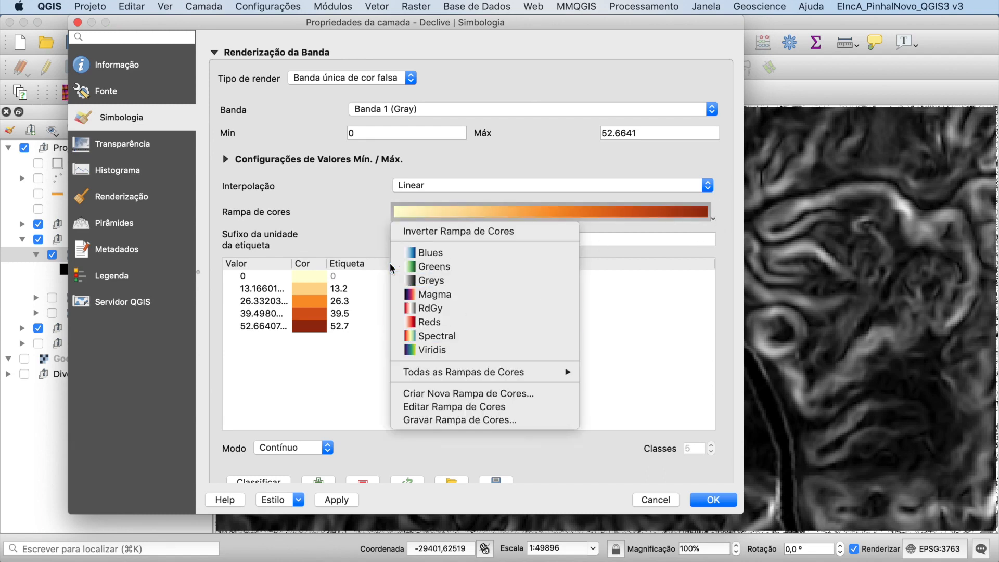
left_click(346, 218)
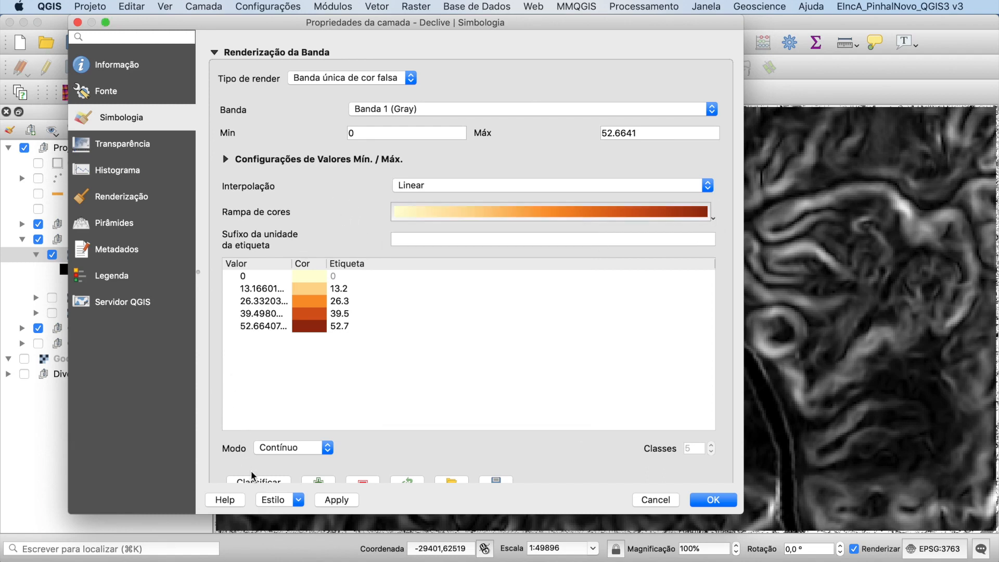
scroll(242, 471, "down", 2)
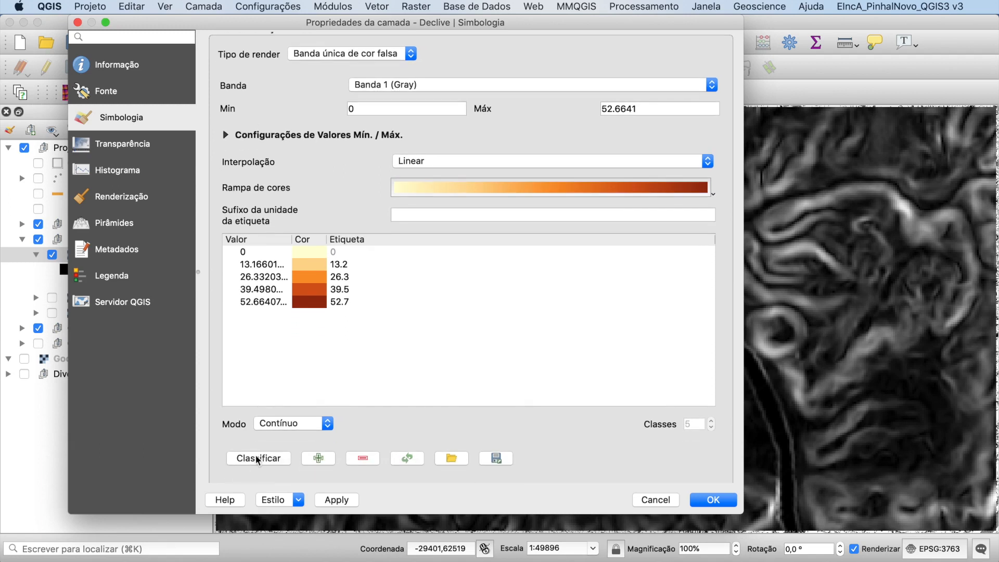
Set the Declive layer's min/max statistics precision to Atual (lento) and apply the style to the map
scroll(266, 153, "up", 2)
left_click(225, 161)
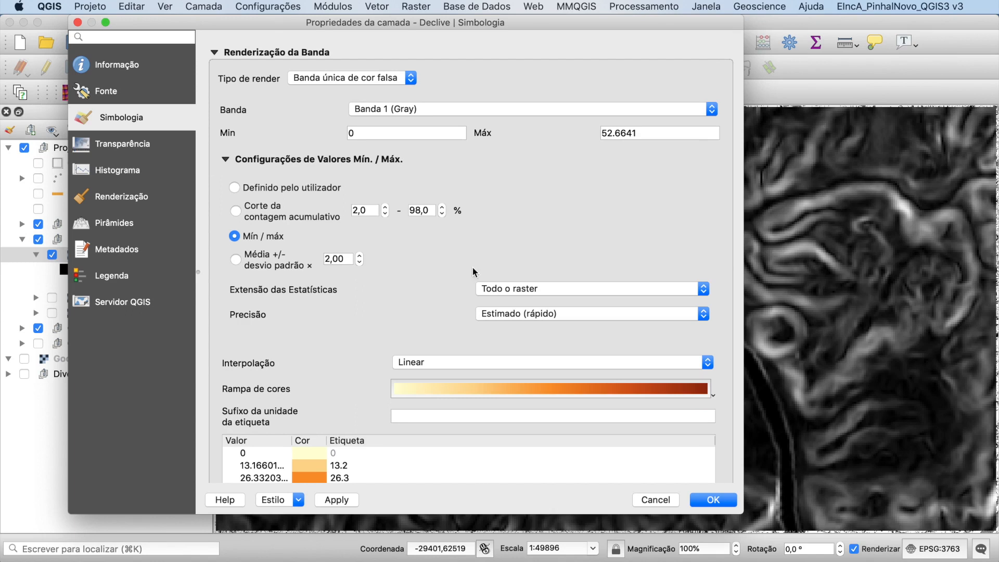
left_click(514, 317)
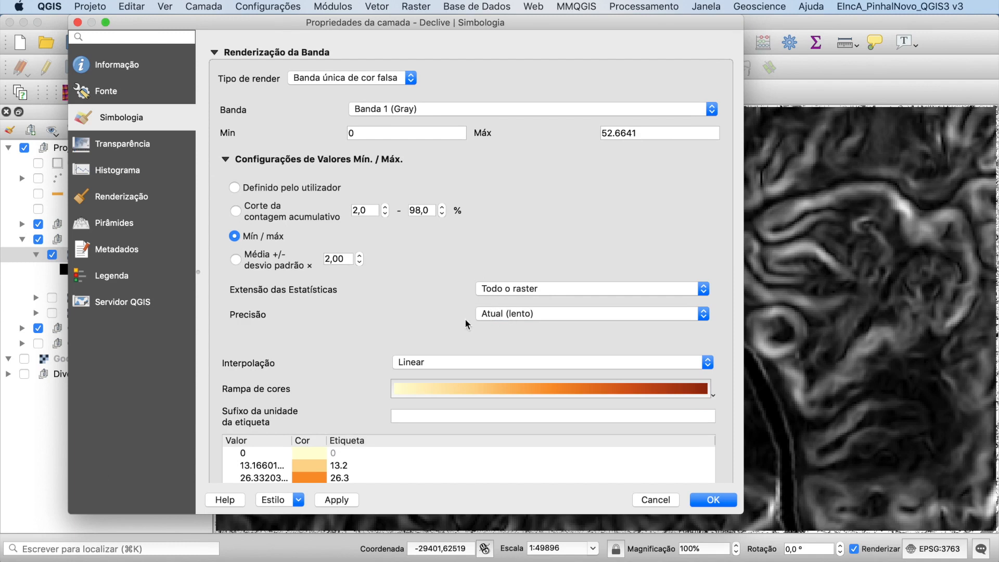
left_click(345, 501)
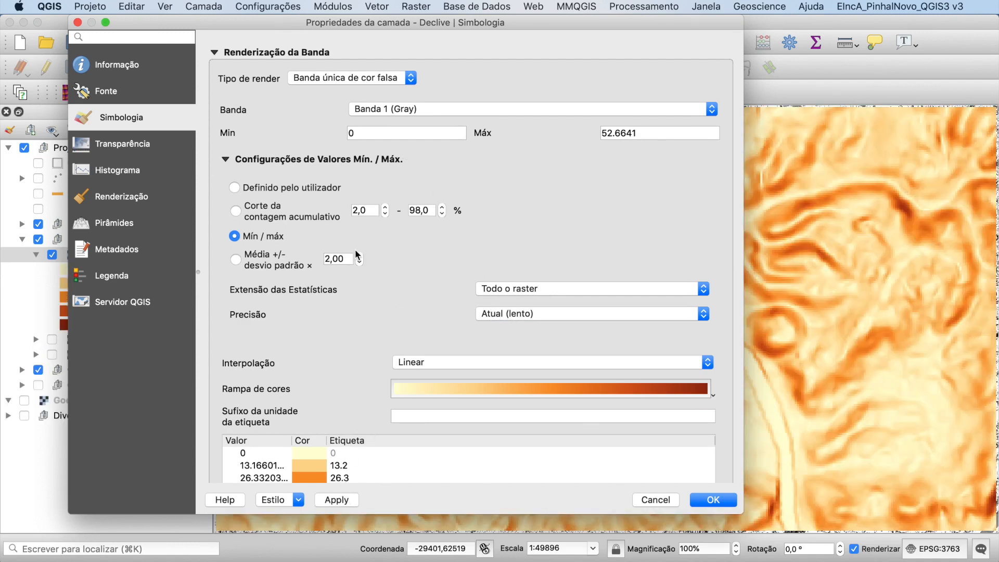
Set the first two class values of the Declive color table to 2.5 and 7.5
scroll(292, 255, "down", 5)
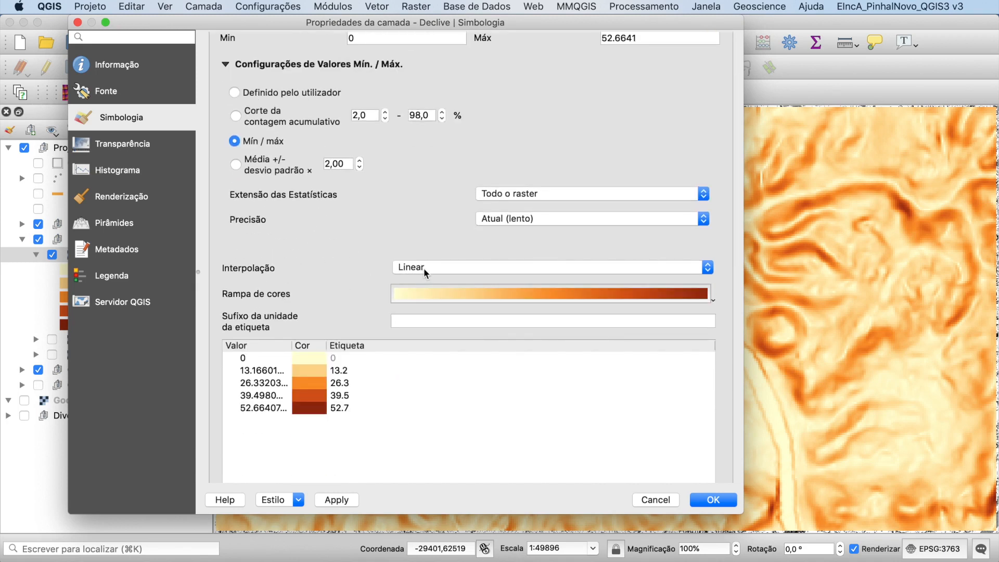
scroll(370, 250, "down", 2)
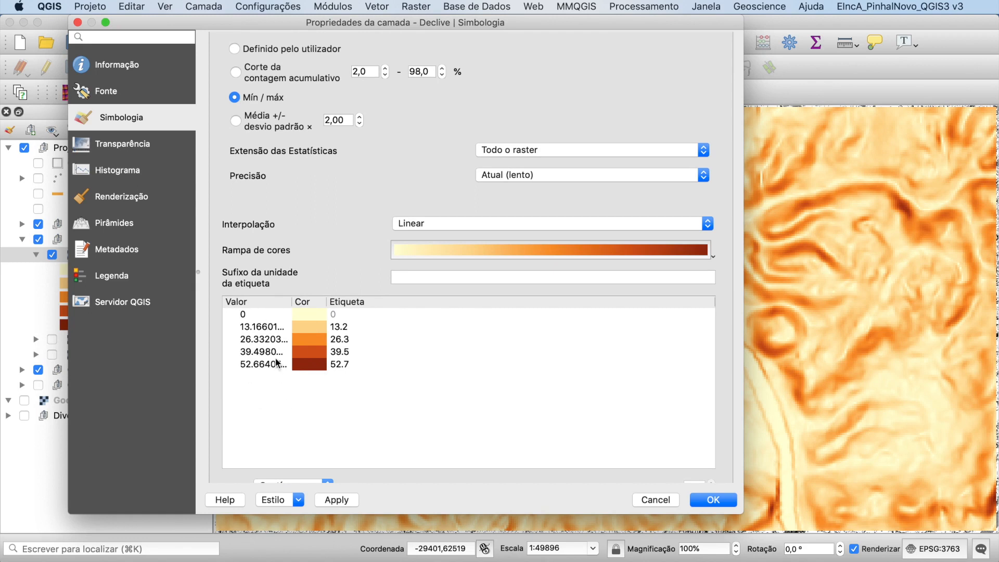
double_click(252, 315)
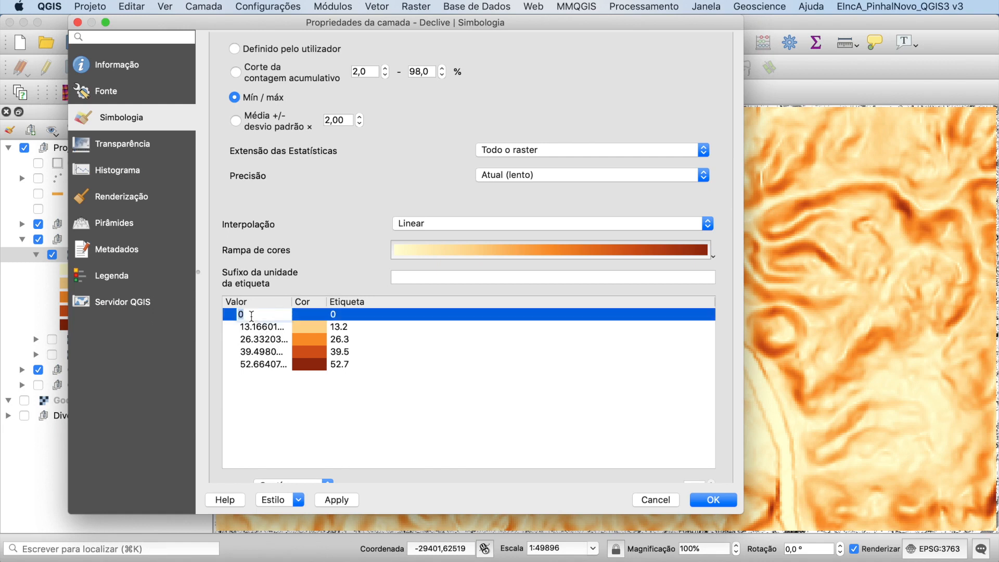
type("2.5")
left_click(262, 331)
double_click(262, 330)
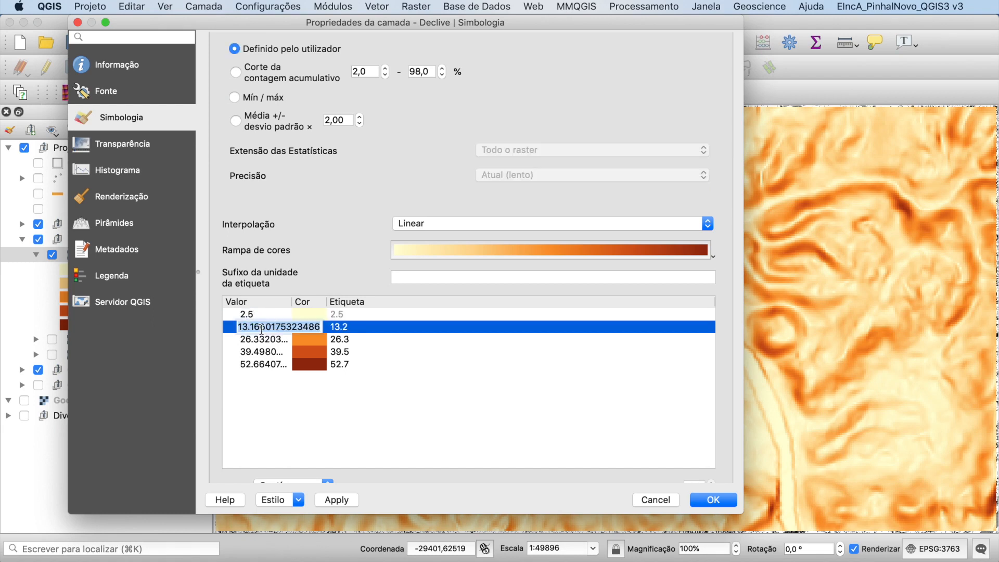
type("7,5")
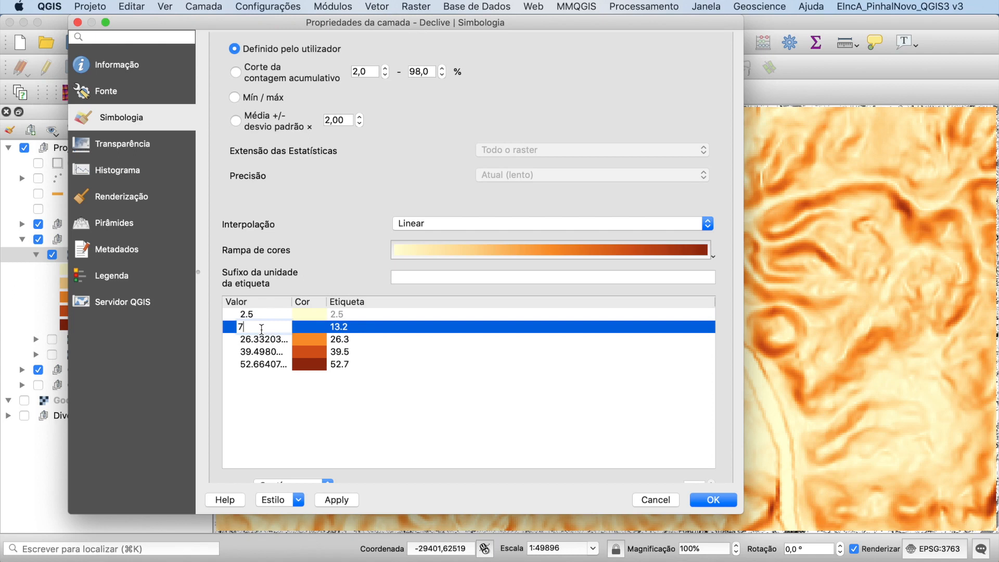
key("BackSpace")
key("BackSpace")
type(".5")
Set the third and fourth class values of the Declive color table to 15 and 20
double_click(263, 335)
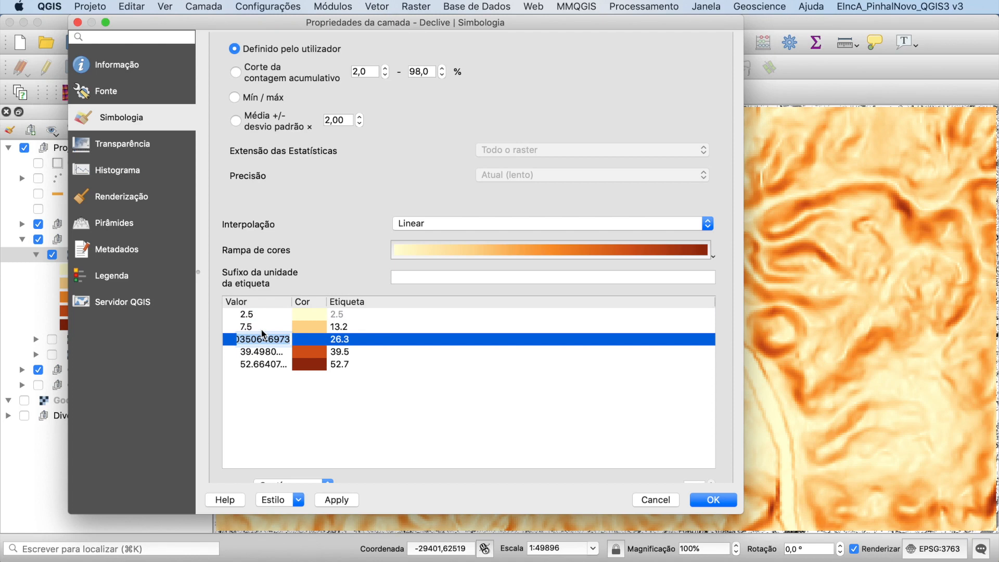
type("15")
key("Return")
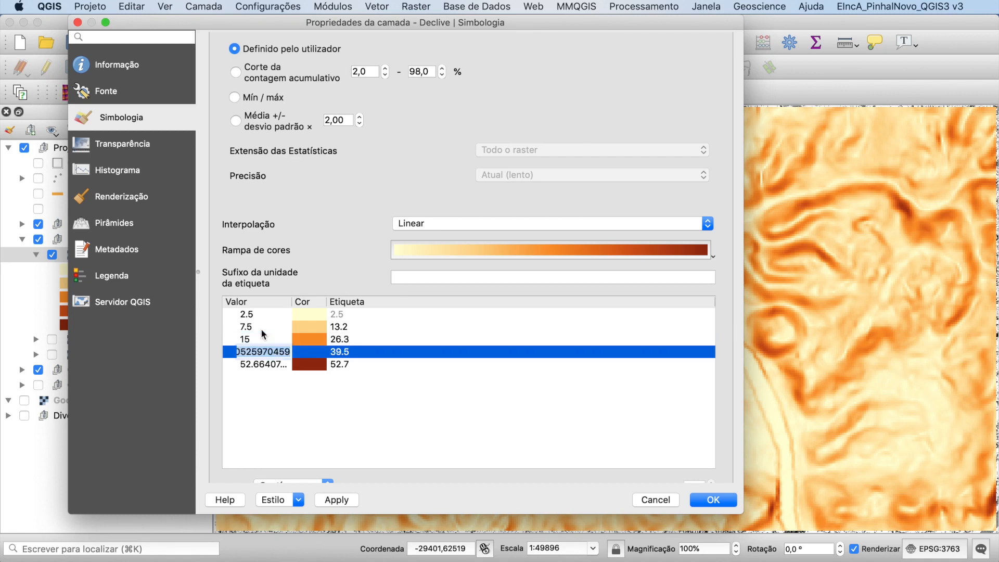
type("20")
key("Return")
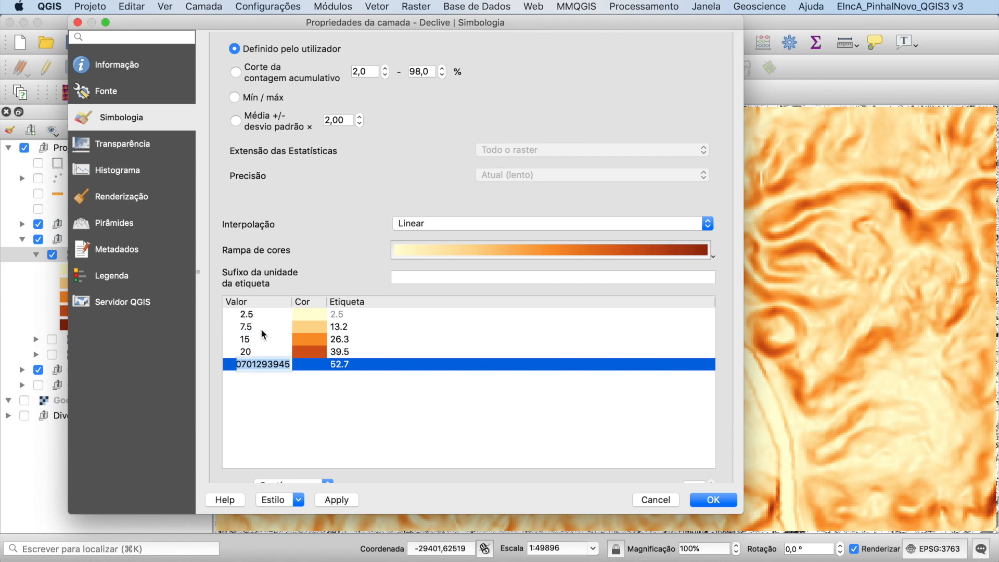
Label the first slope class "< 2.5%" and the second "2.5 - 7.5"
left_click(341, 315)
double_click(341, 316)
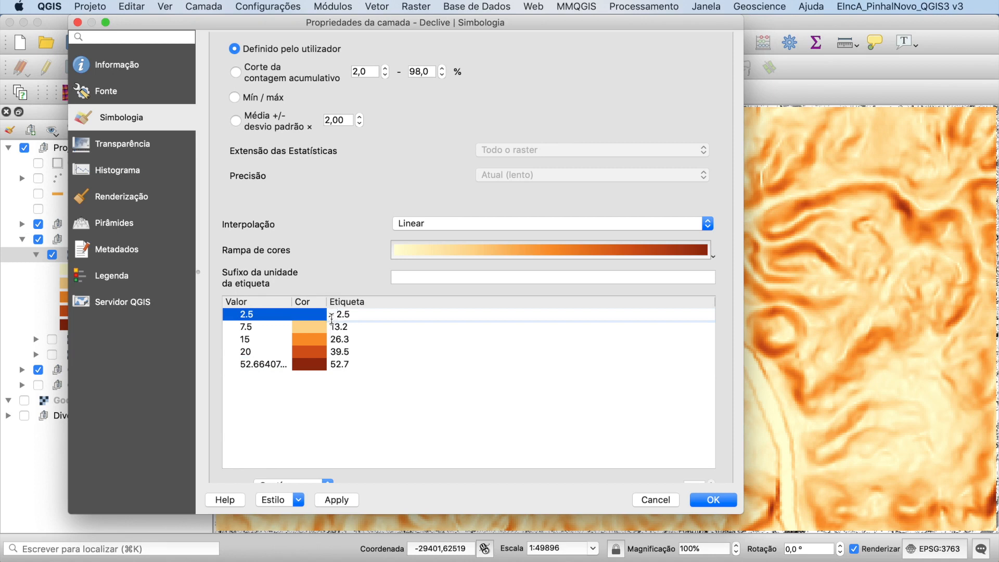
left_click(330, 315)
type("< 2.5%")
left_click(338, 330)
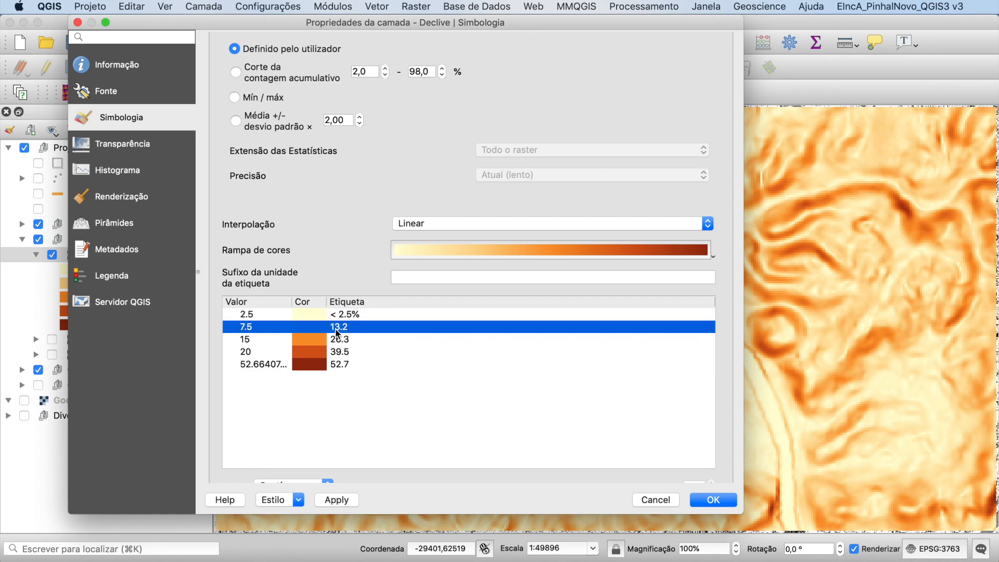
double_click(339, 329)
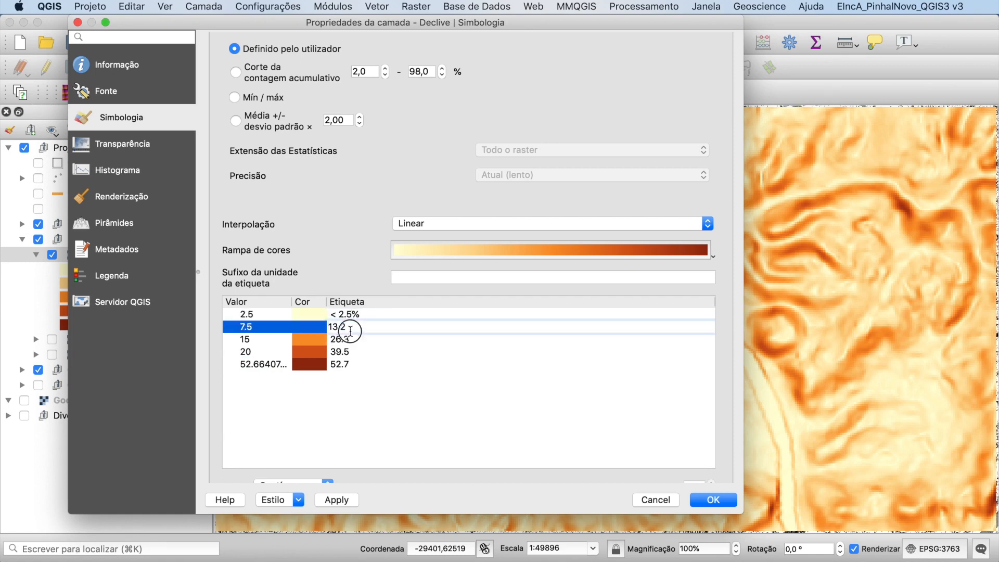
type("2.5 - 7.5")
key("Down")
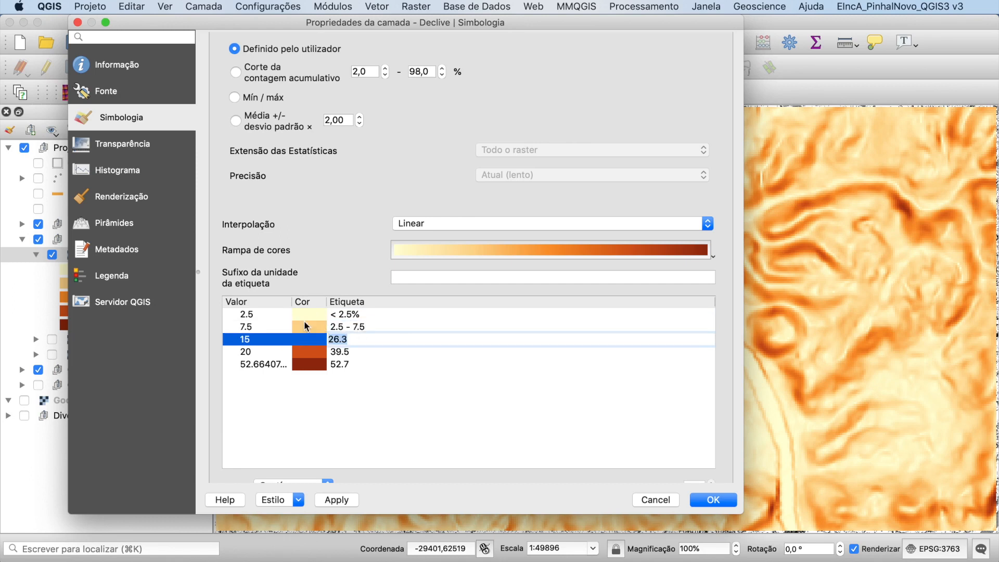
Label the third slope class "7.5 - 15", using a point as the decimal separator
double_click(345, 336)
key("BackSpace")
type("7,5 - 15")
key("Tab")
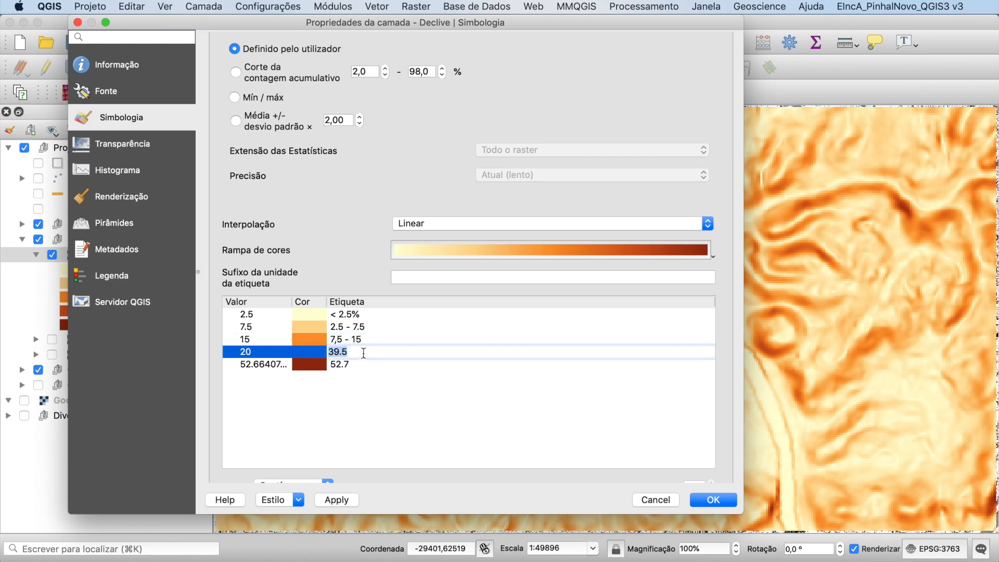
double_click(340, 341)
left_click(337, 339)
left_click(336, 339)
key("BackSpace")
type(".")
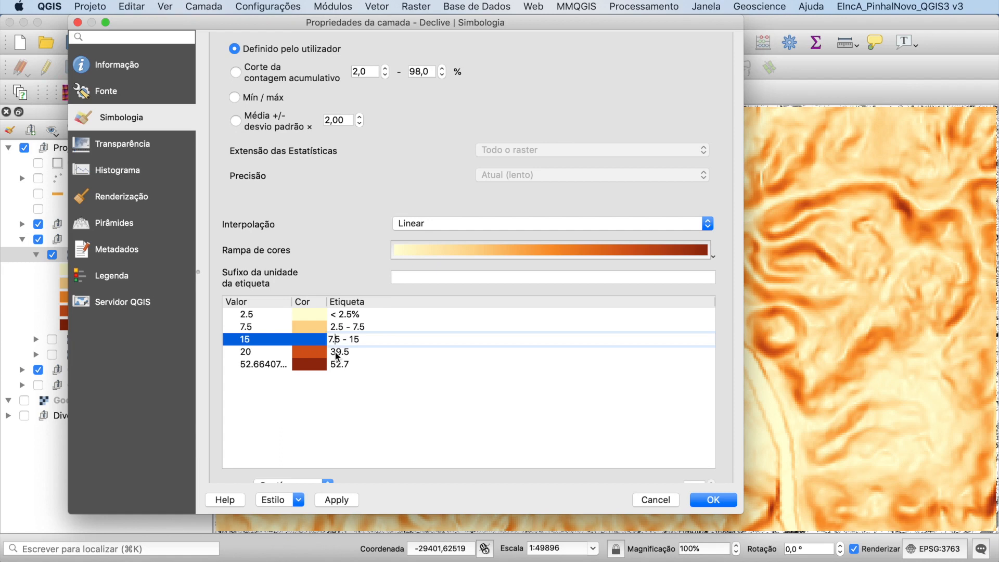
Label the fourth slope class "15 - 20"
left_click(339, 351)
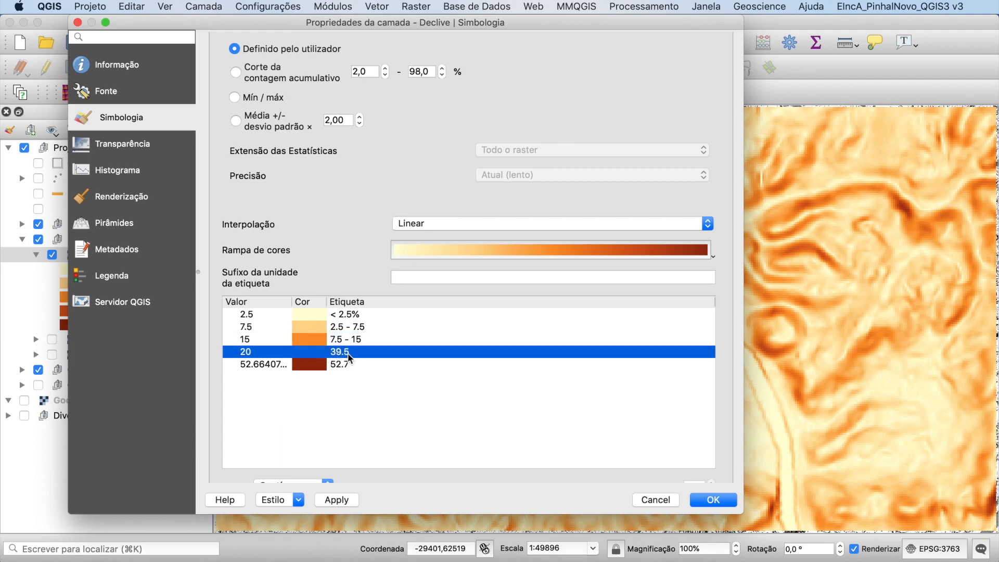
double_click(344, 353)
type("1")
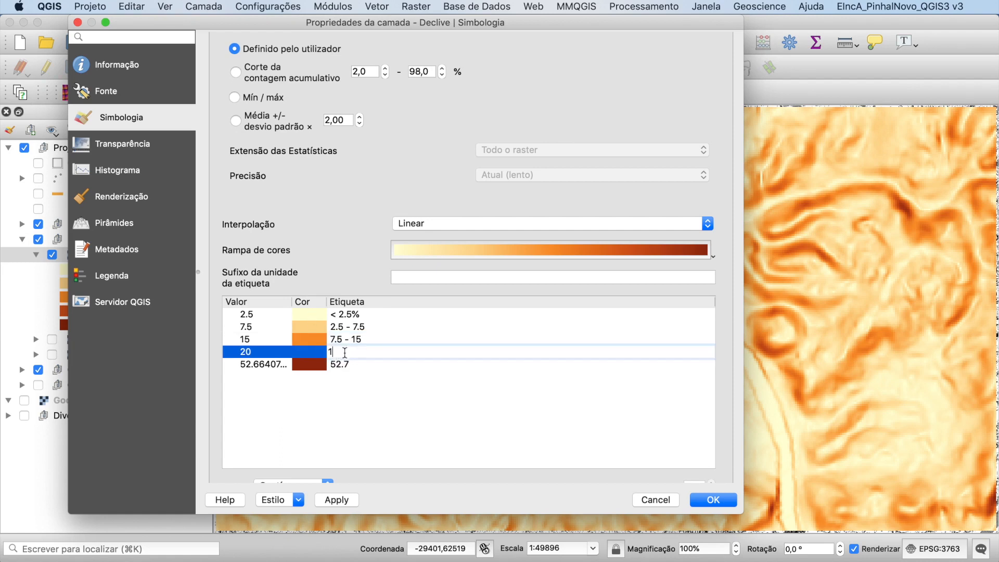
type("5 - 20")
Label the last slope class "> 20%"
double_click(347, 359)
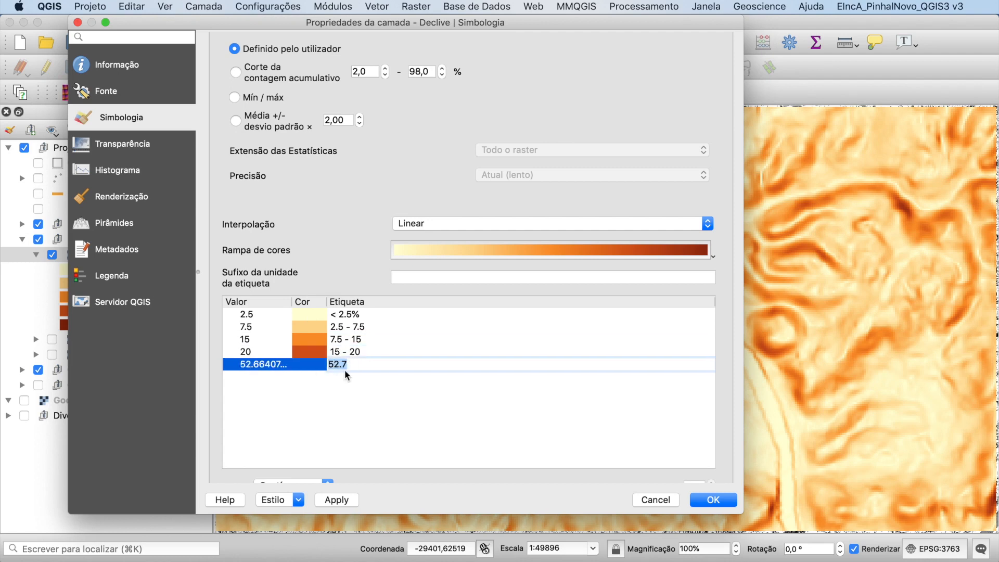
type("< 20")
key("Return")
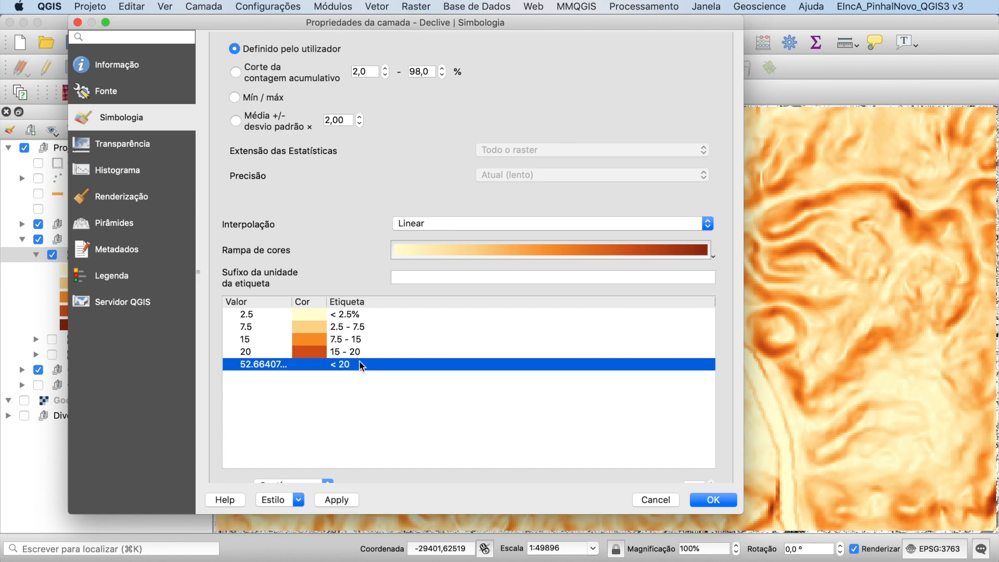
double_click(326, 365)
type(">")
left_click(358, 367)
type("%")
left_click(395, 412)
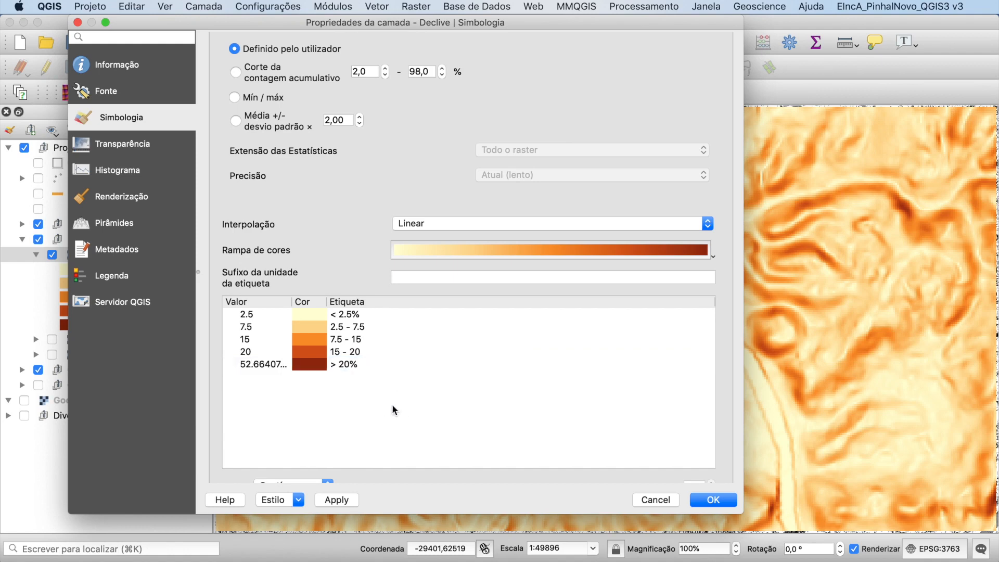
Change the fourth slope class value to 30 and its label to "15 - 30", and accept the layer style
double_click(250, 355)
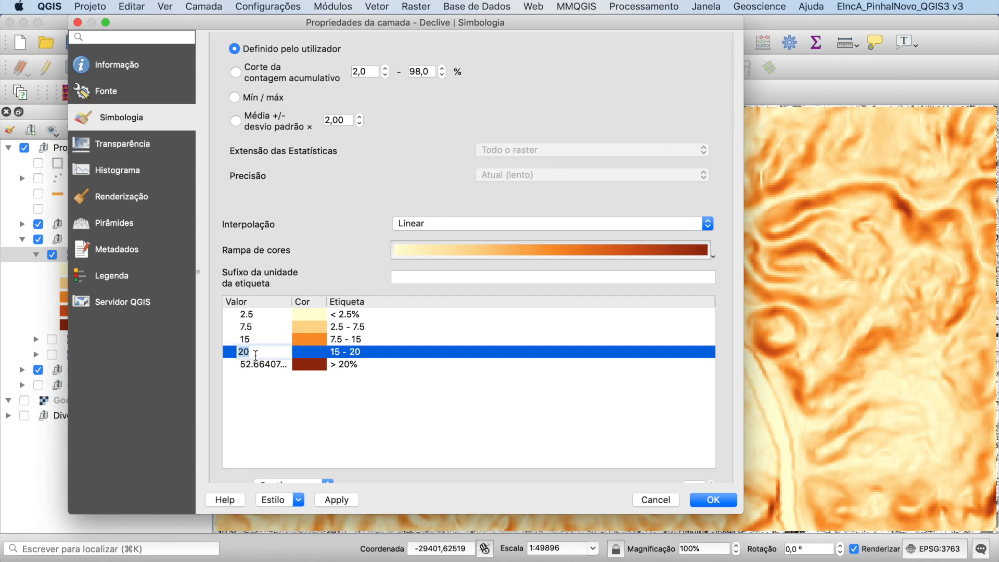
type("30")
key("Return")
double_click(357, 352)
left_click(359, 351)
key("BackSpace")
key("BackSpace")
type("30")
left_click(406, 382)
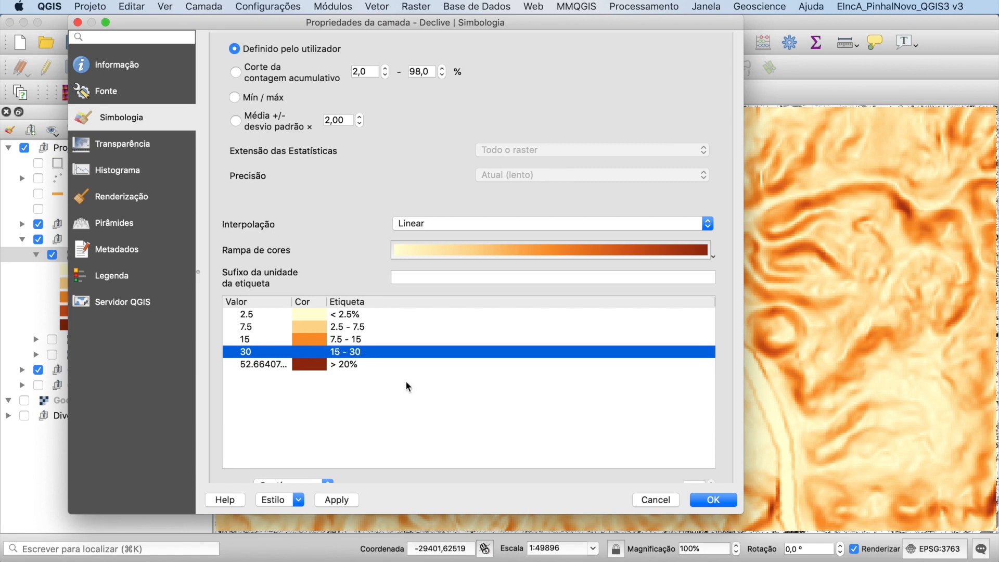
left_click(702, 501)
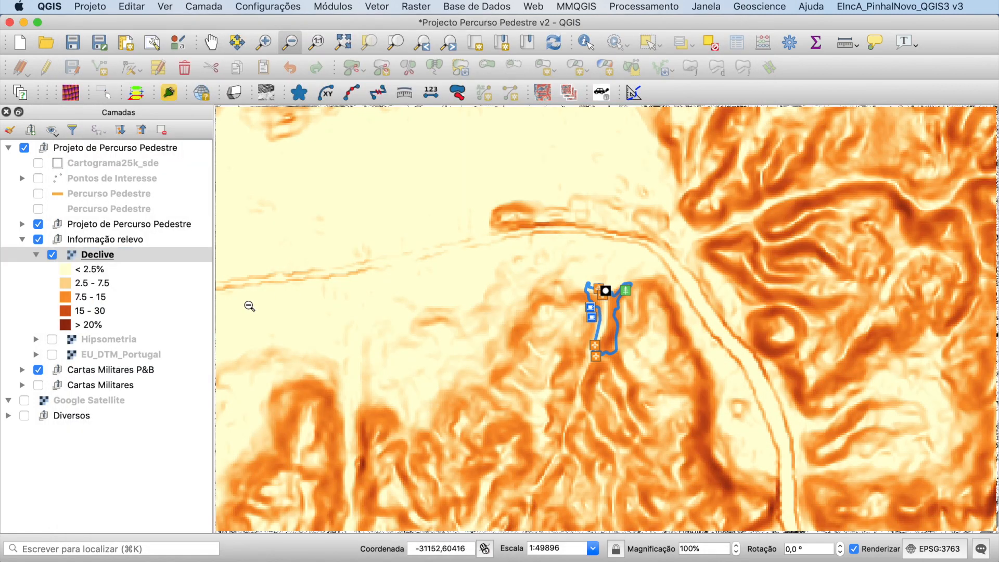
Switch the Declive layer's color interpolation to discrete (Não contínuo) and apply it to the map
double_click(115, 254)
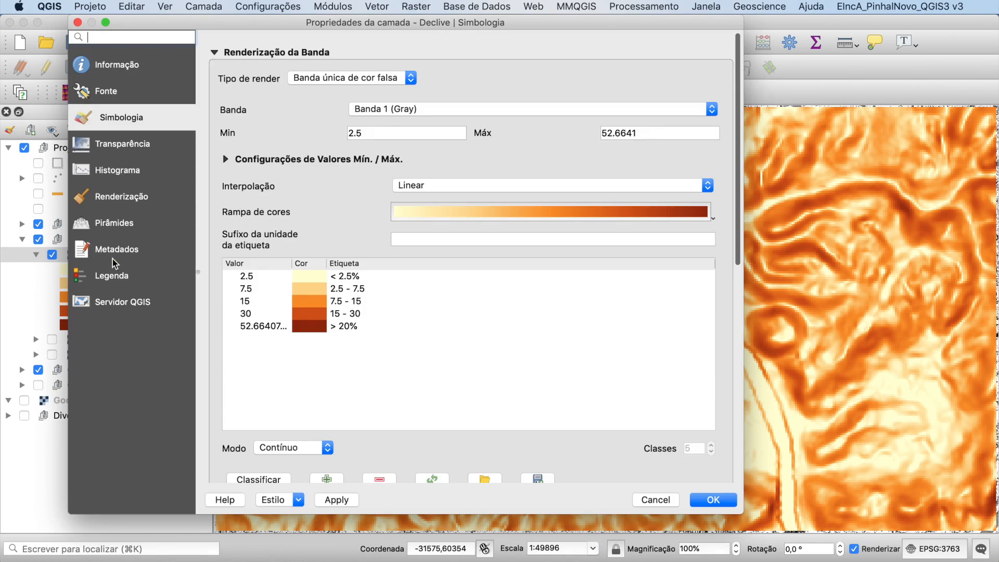
left_click(458, 189)
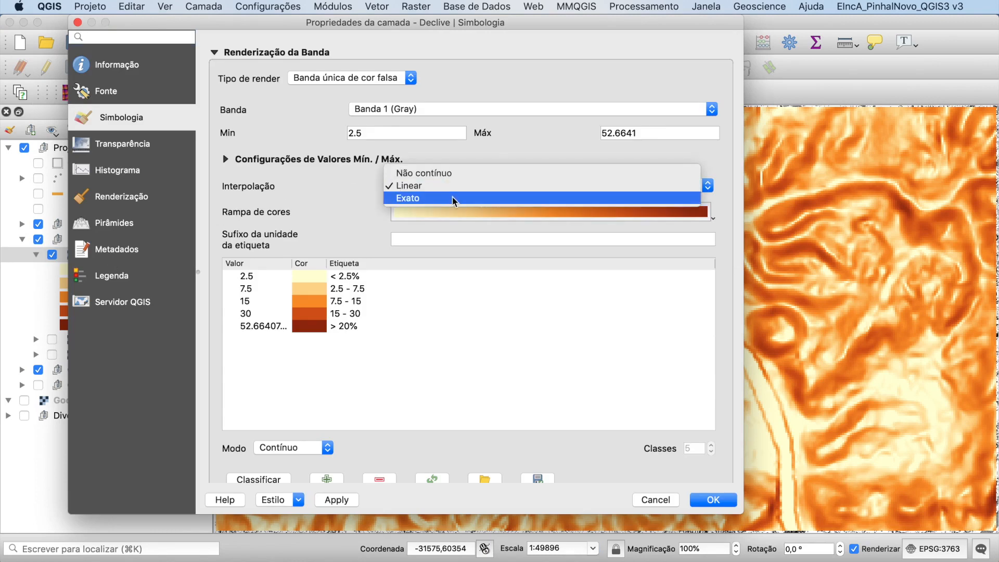
left_click(442, 173)
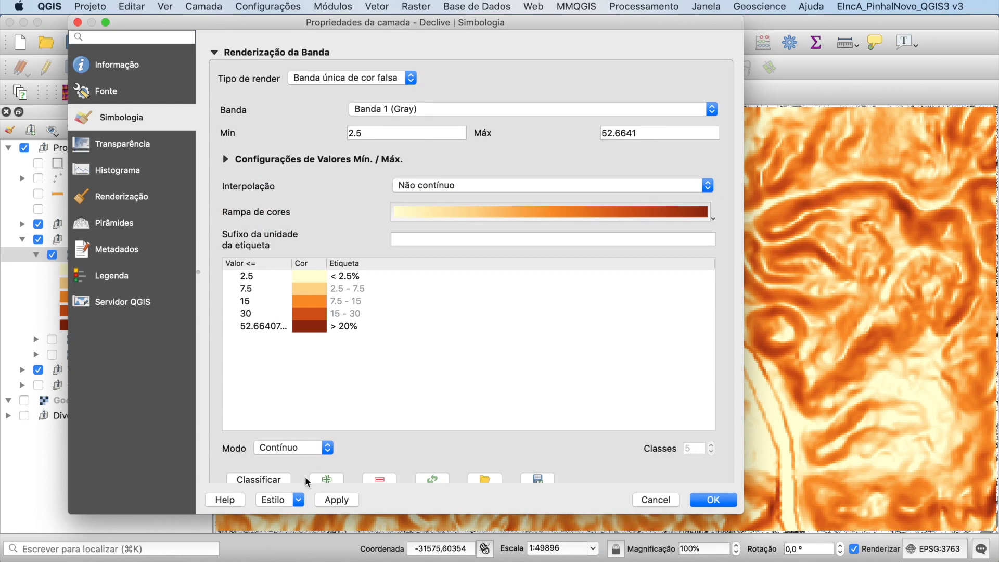
left_click(343, 504)
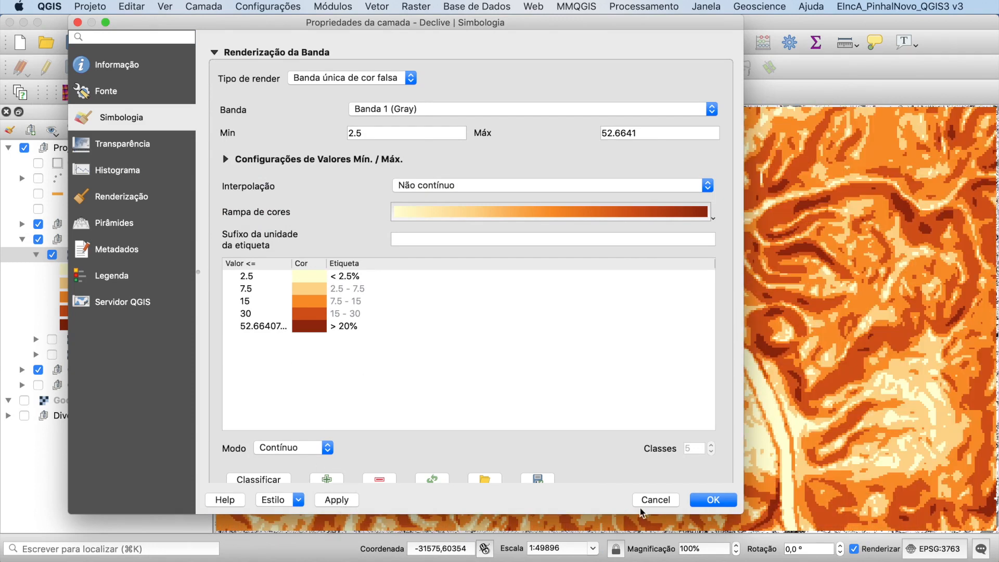
Accept the discrete slope style, then set the Declive layer's blending mode to Multiplicar and confirm it
left_click(710, 505)
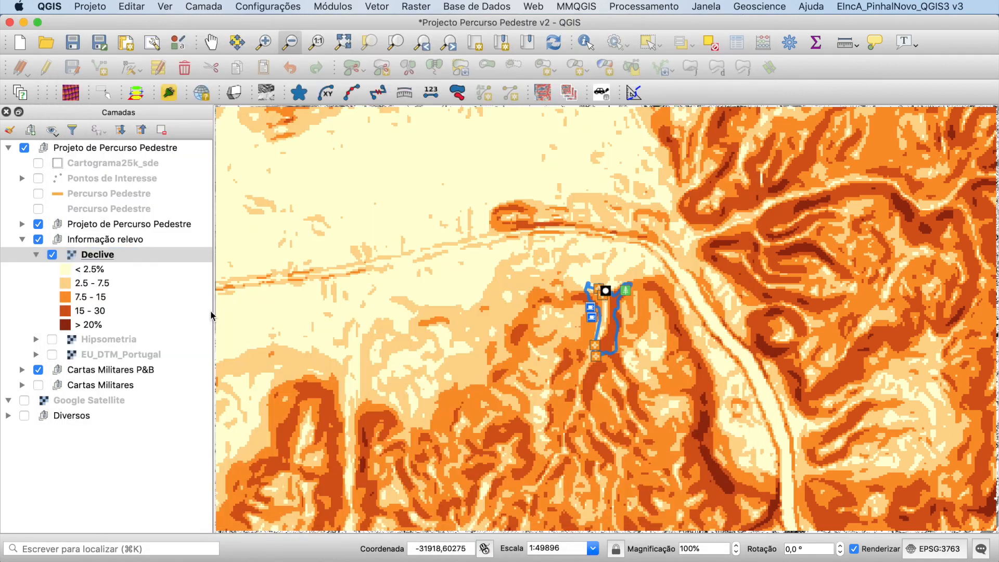
double_click(107, 256)
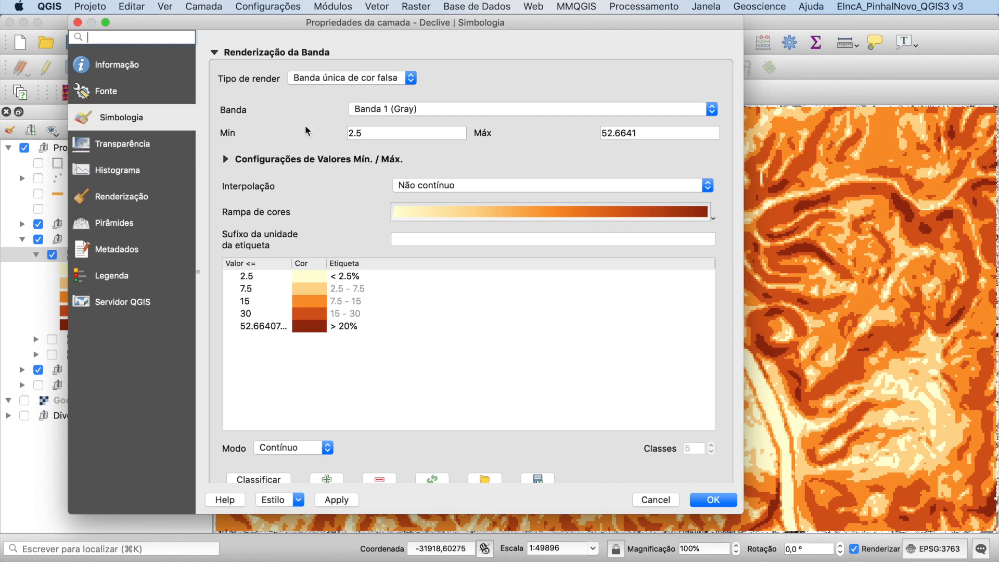
left_click(225, 159)
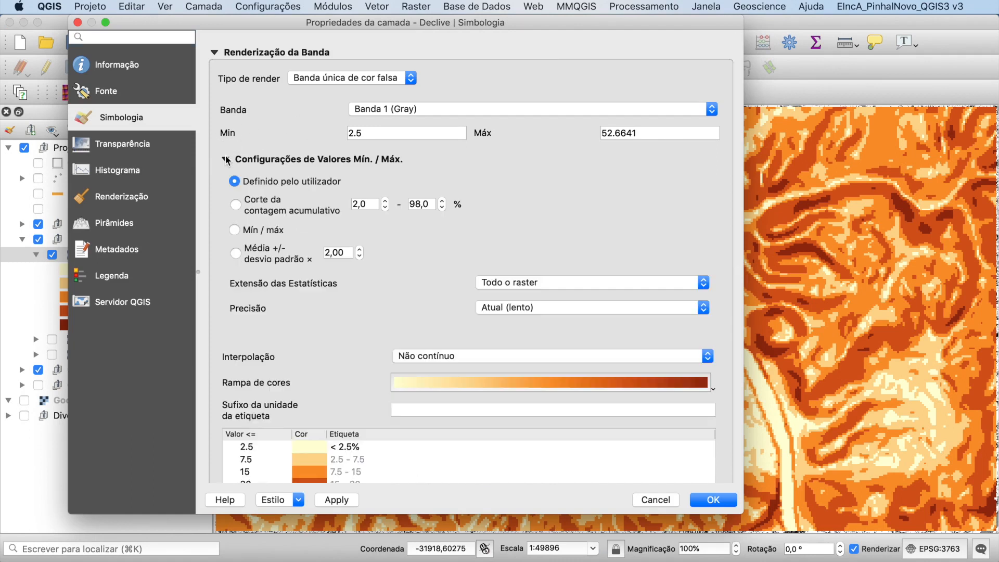
left_click(215, 54)
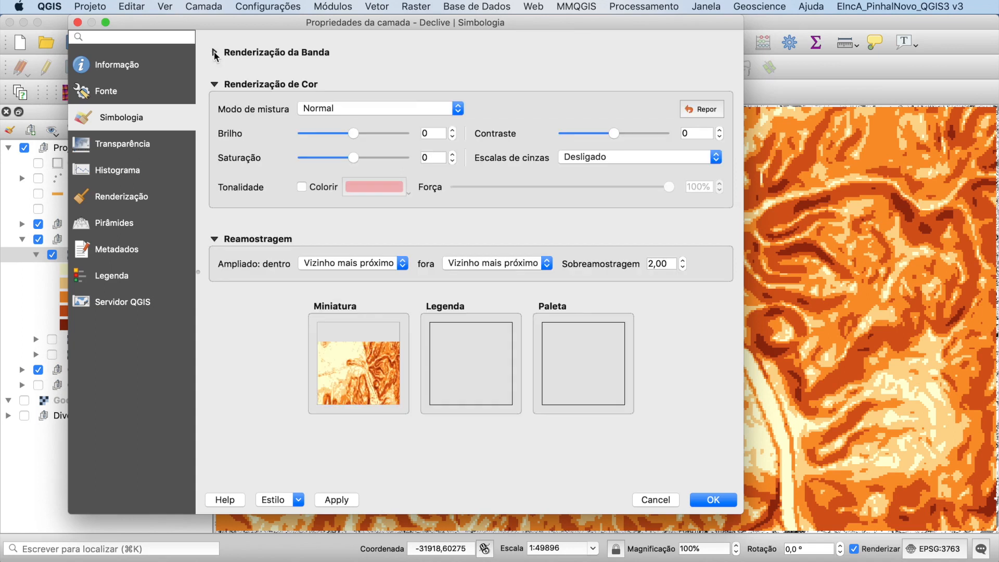
left_click(348, 113)
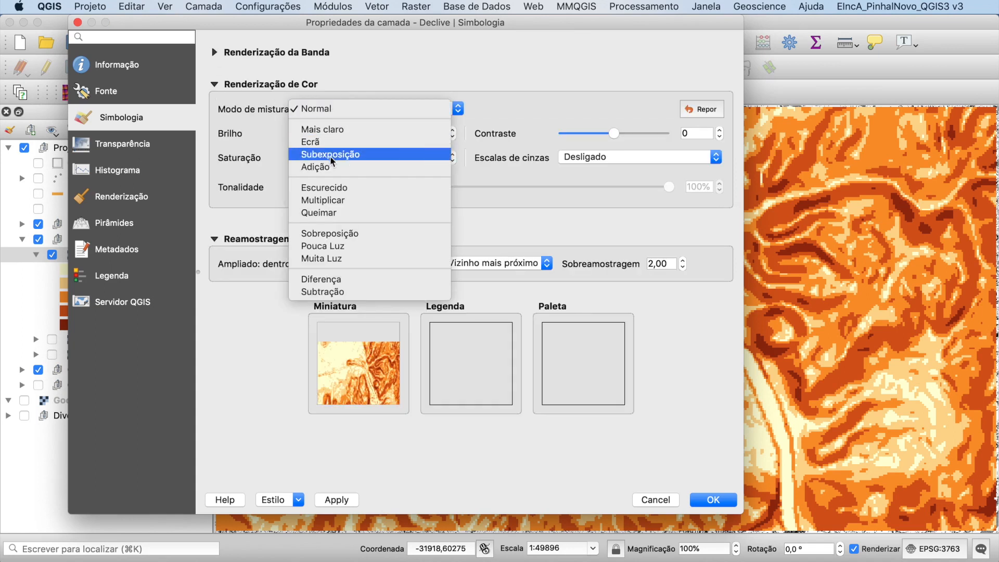
left_click(338, 203)
left_click(711, 501)
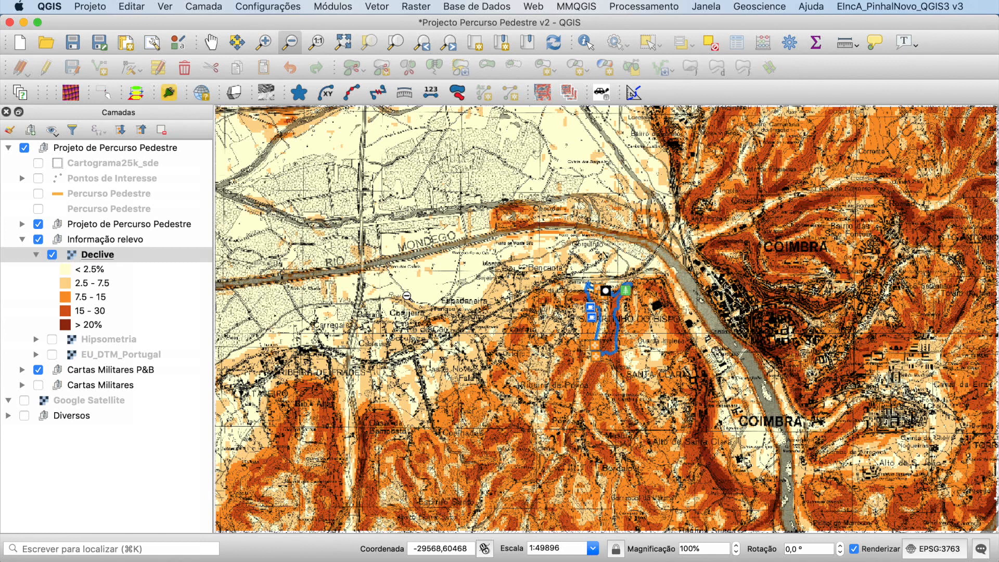
Open the Declive layer's properties and start saving its current style to a file
right_click(109, 255)
mouse_move(169, 471)
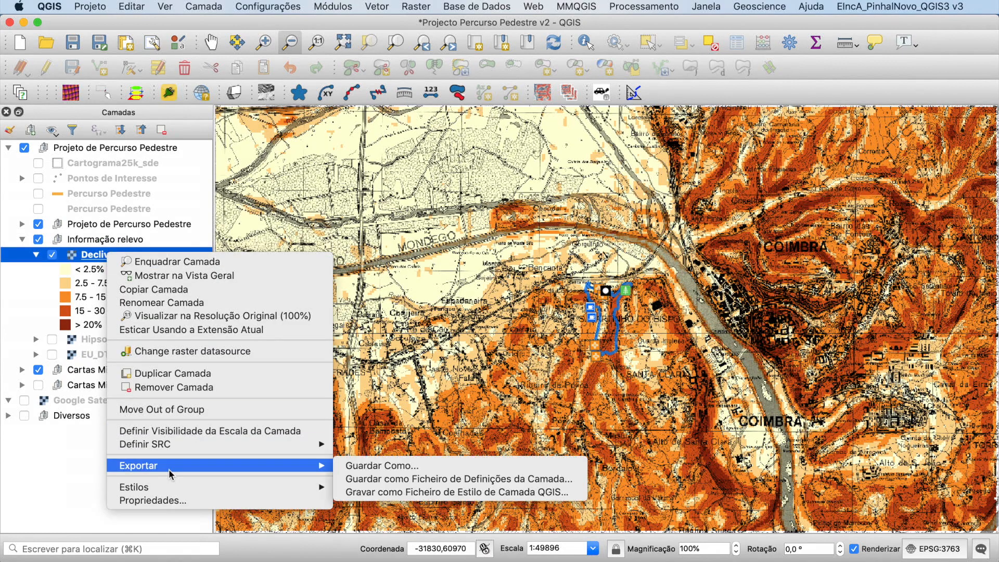
left_click(161, 502)
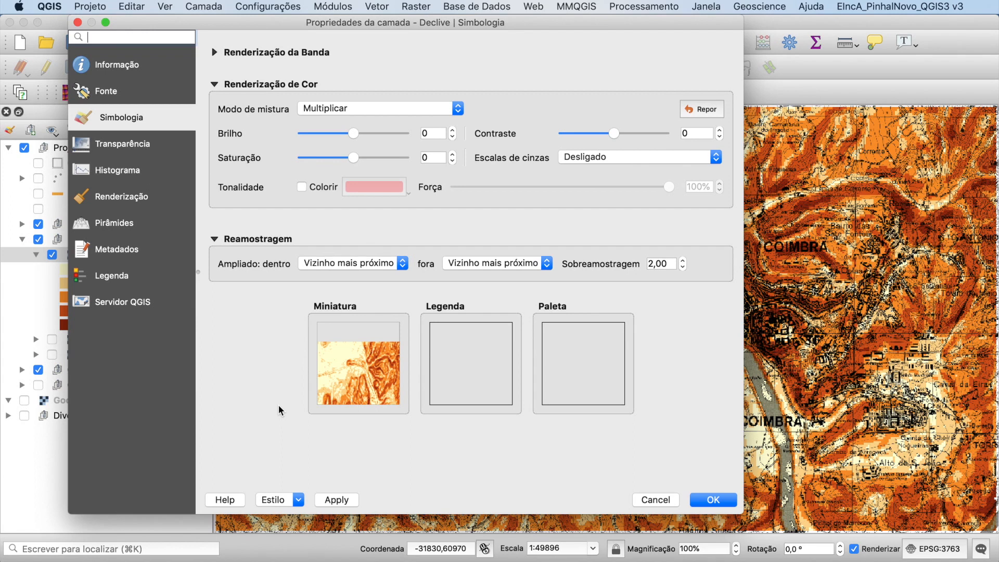
left_click(300, 500)
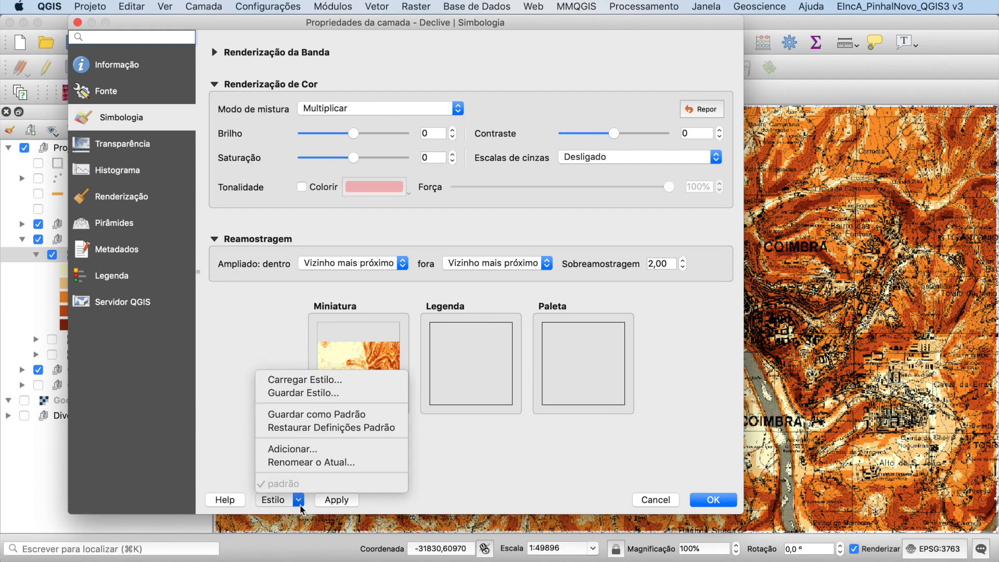
left_click(246, 436)
left_click(296, 503)
left_click(301, 391)
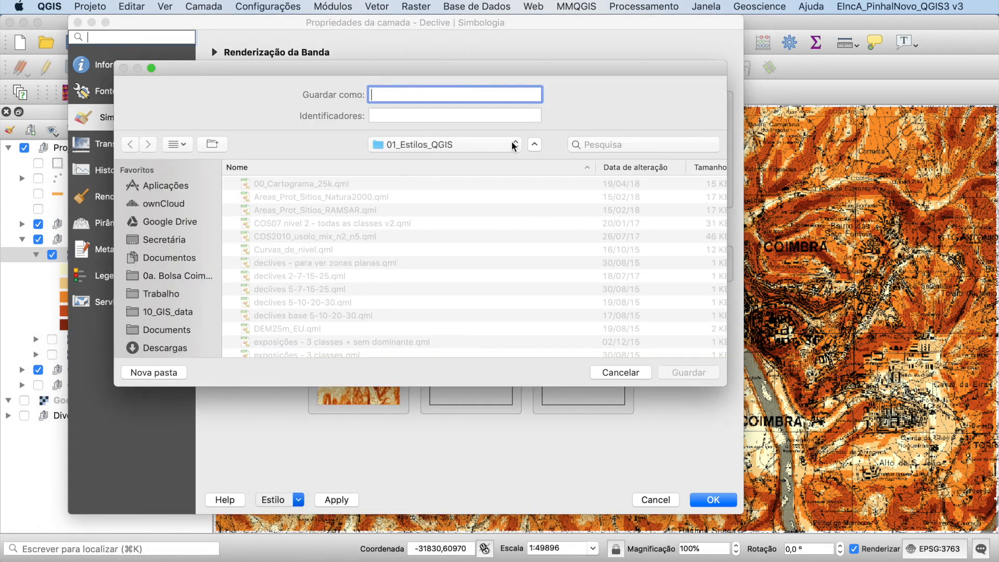
Choose the 01_Estilos_QGIS folder inside 10_GIS_data/00_Dados_SIG as the destination for the style file
left_click(515, 144)
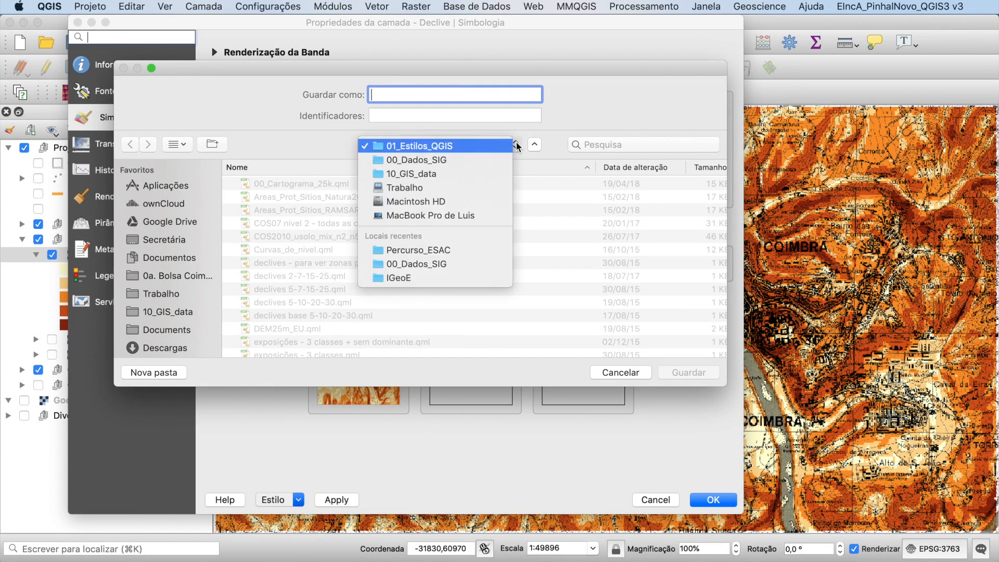
left_click(475, 173)
left_click(407, 144)
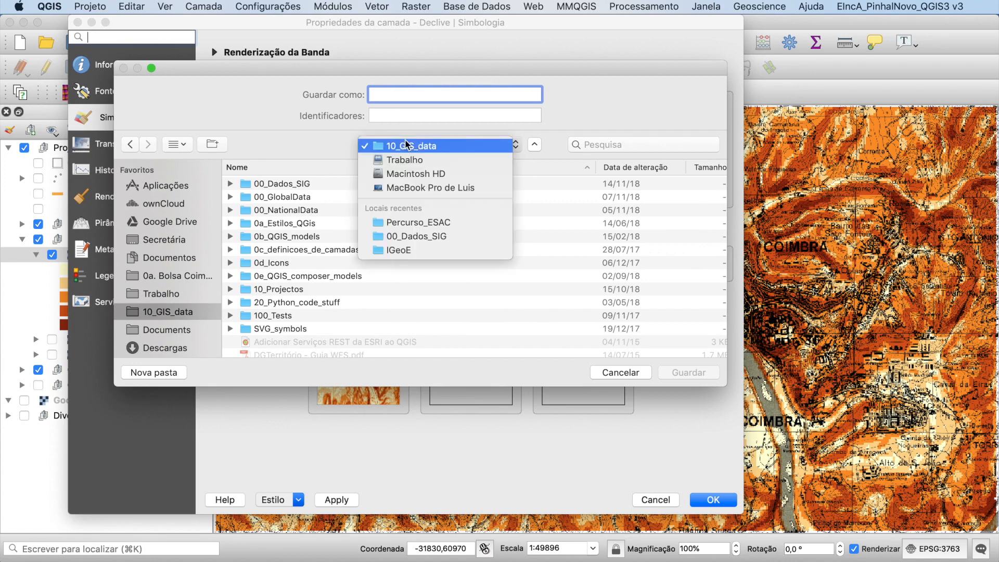
left_click(283, 186)
double_click(283, 185)
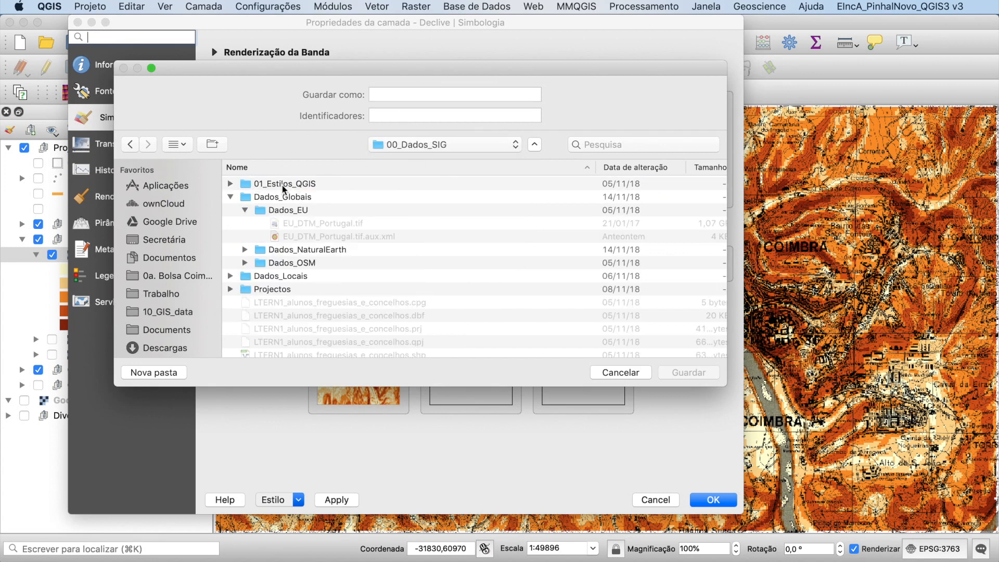
double_click(283, 184)
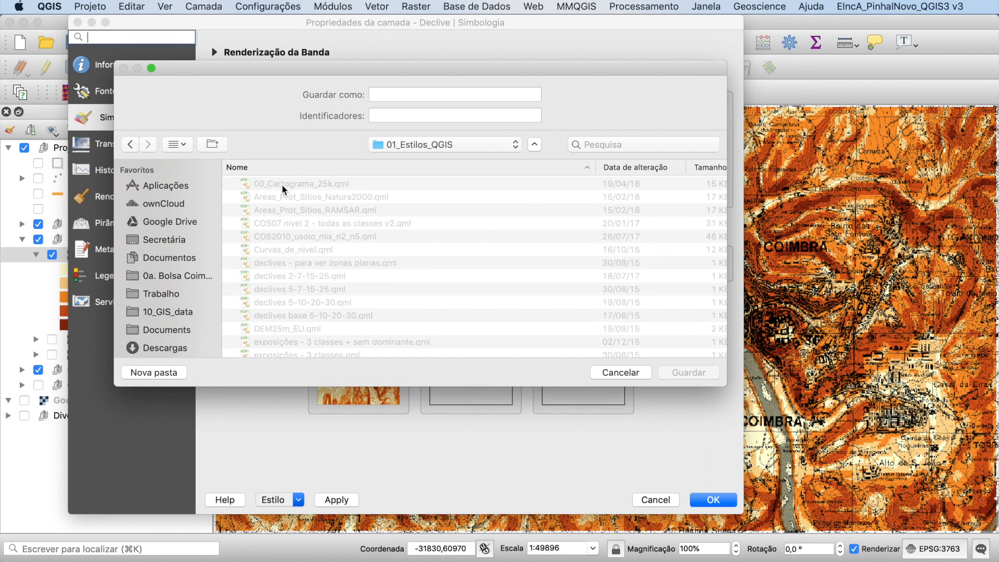
Name the style file "LTERN Declives - 2.5 7.5 15 30" and save it
left_click(394, 92)
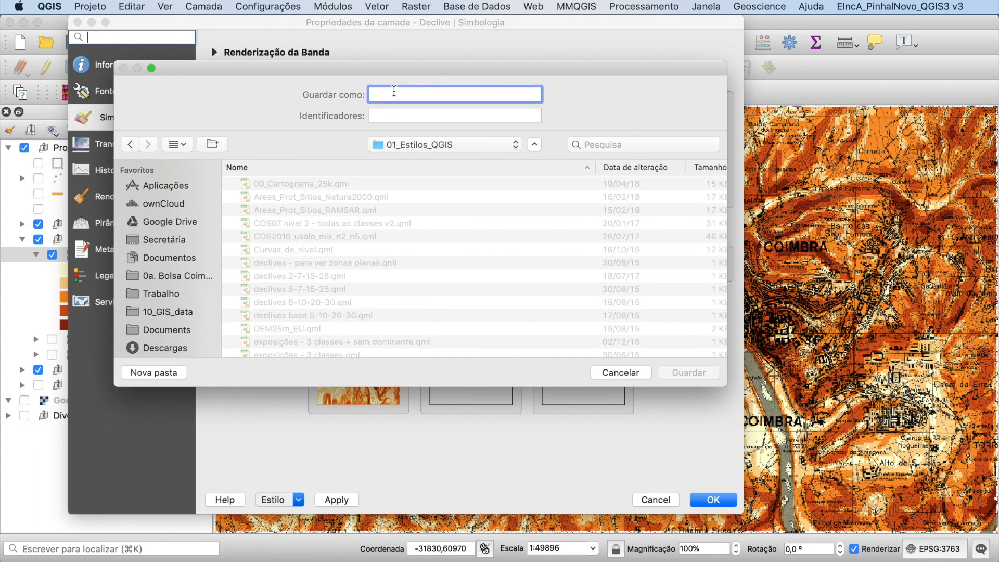
type("LTERN")
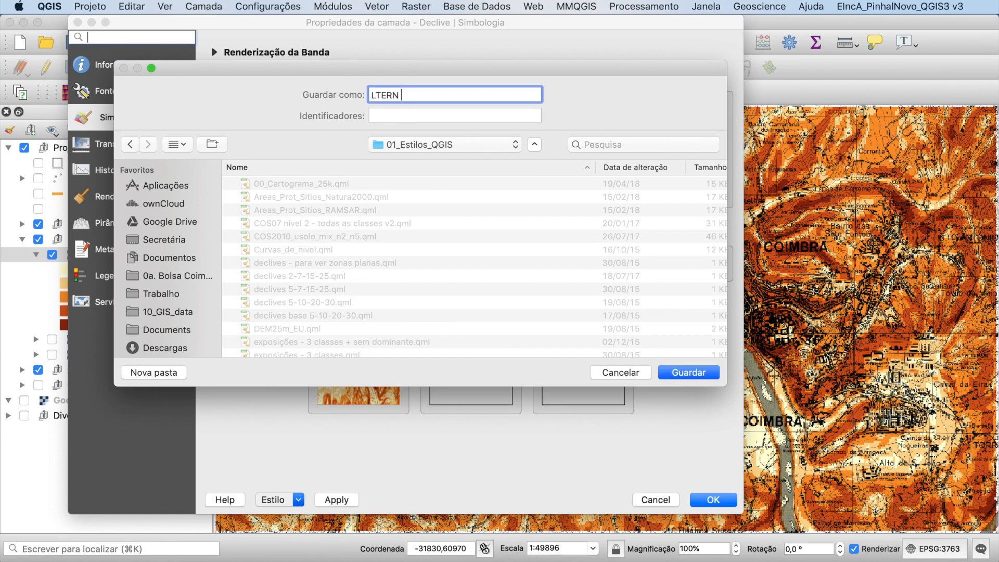
type(" Declives -")
left_click_drag(320, 66, 492, 89)
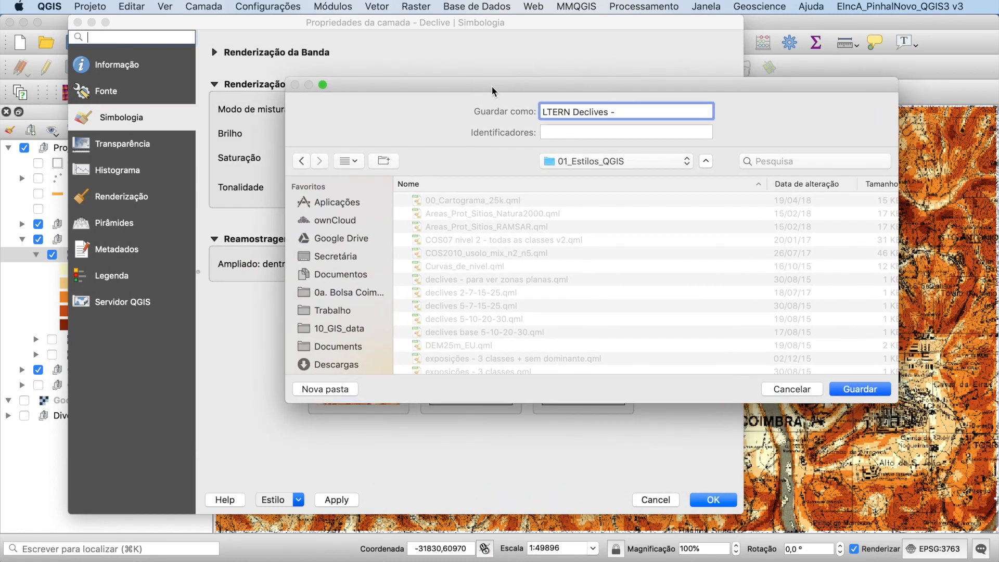
type("2.5 7.5 15 30")
left_click(854, 392)
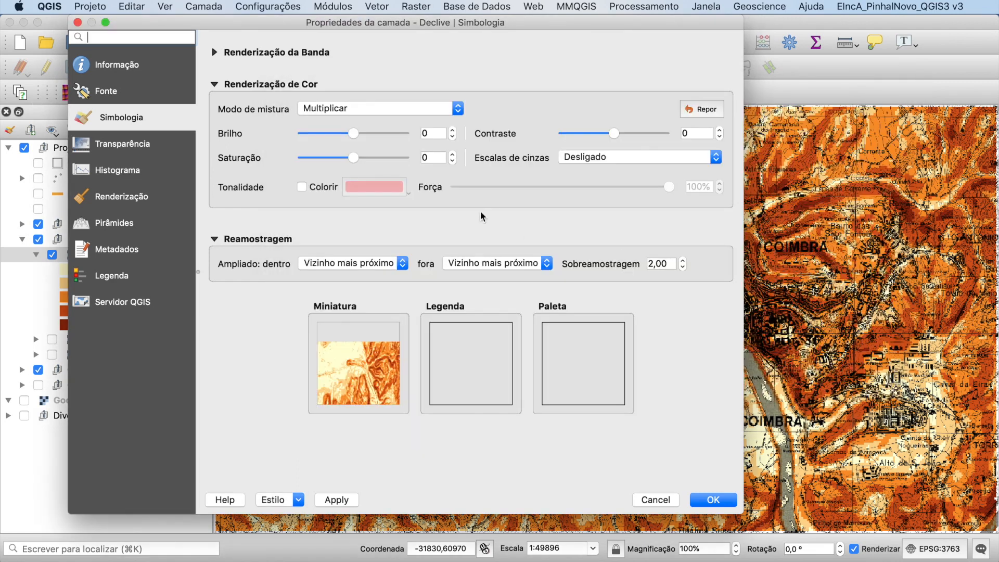
Load the style file "LTERN Declives - 2.5 7.5 15 30.qml" into the Declive layer and expand its band rendering settings
left_click(299, 501)
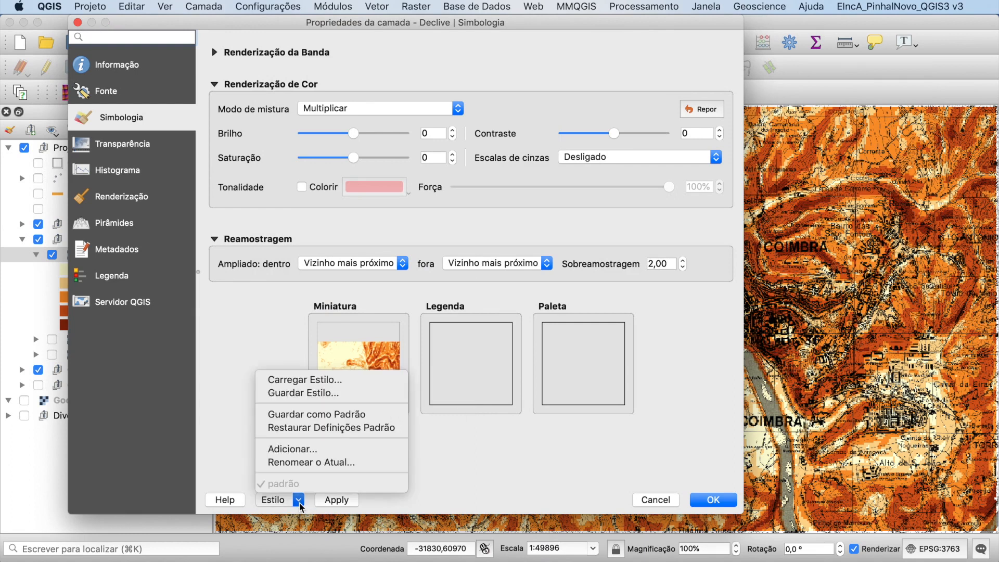
left_click(300, 381)
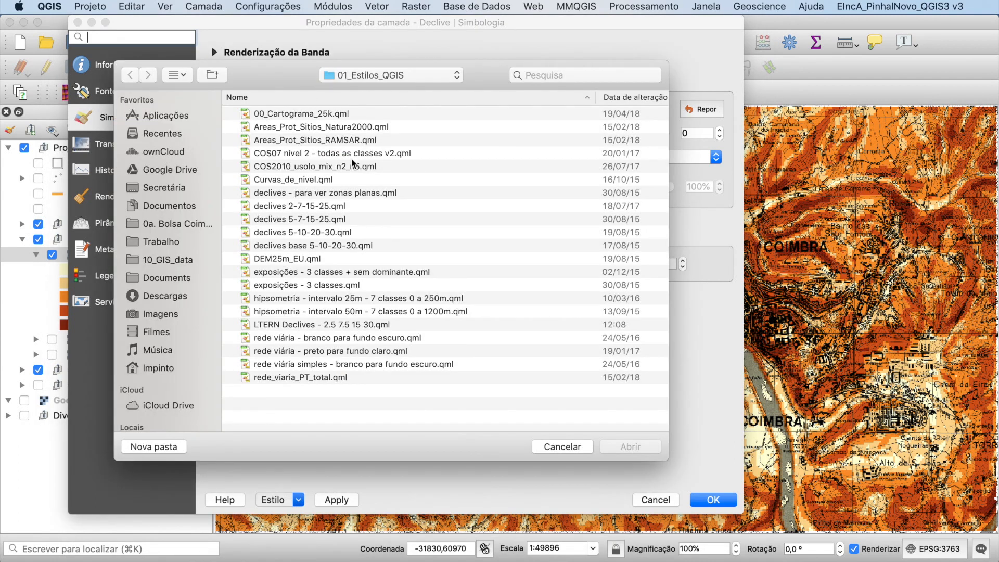
left_click(292, 324)
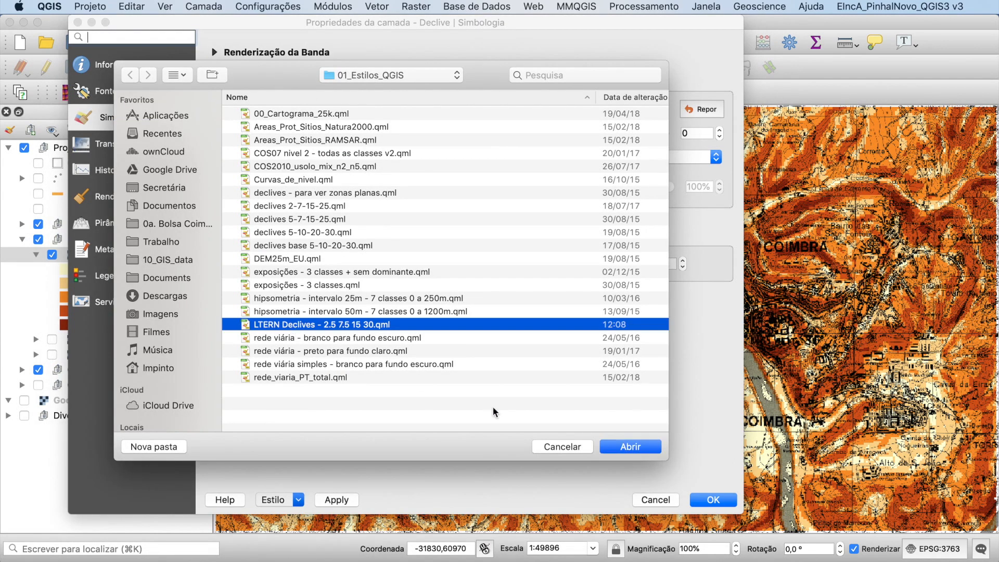
left_click(624, 447)
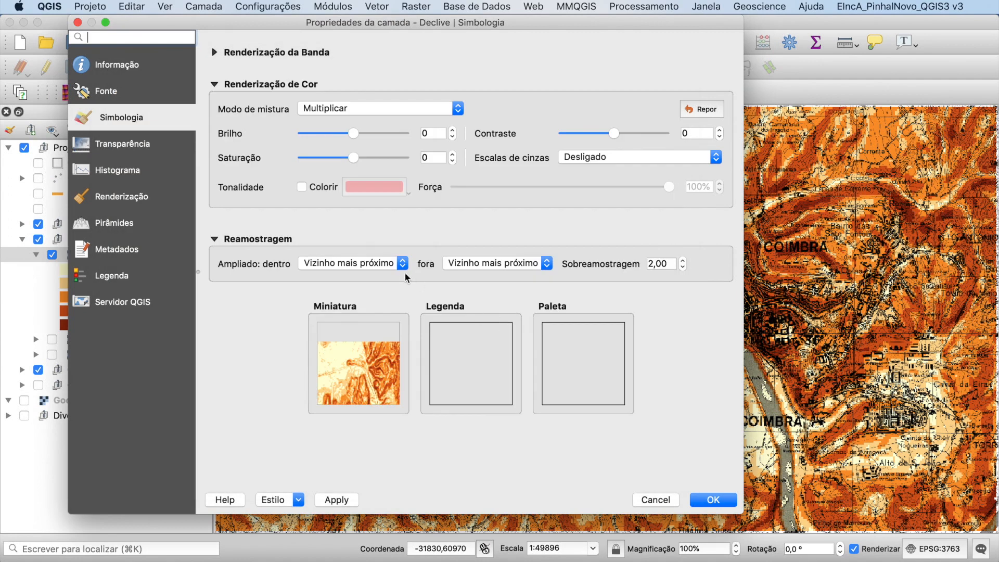
left_click(127, 86)
left_click(125, 118)
left_click(214, 52)
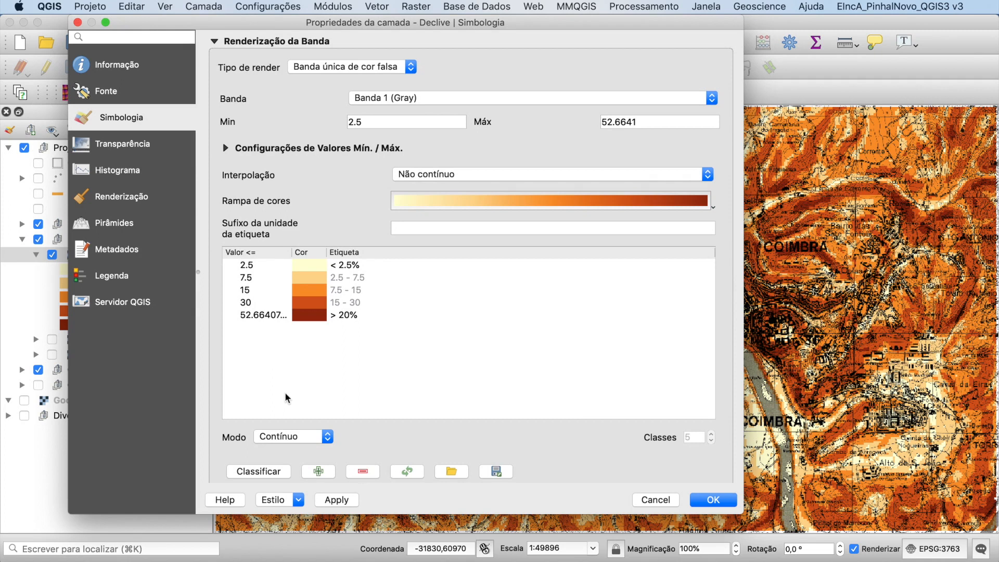
Load the style file "declives 2-7-15-25.qml" into the Declive layer
left_click(299, 501)
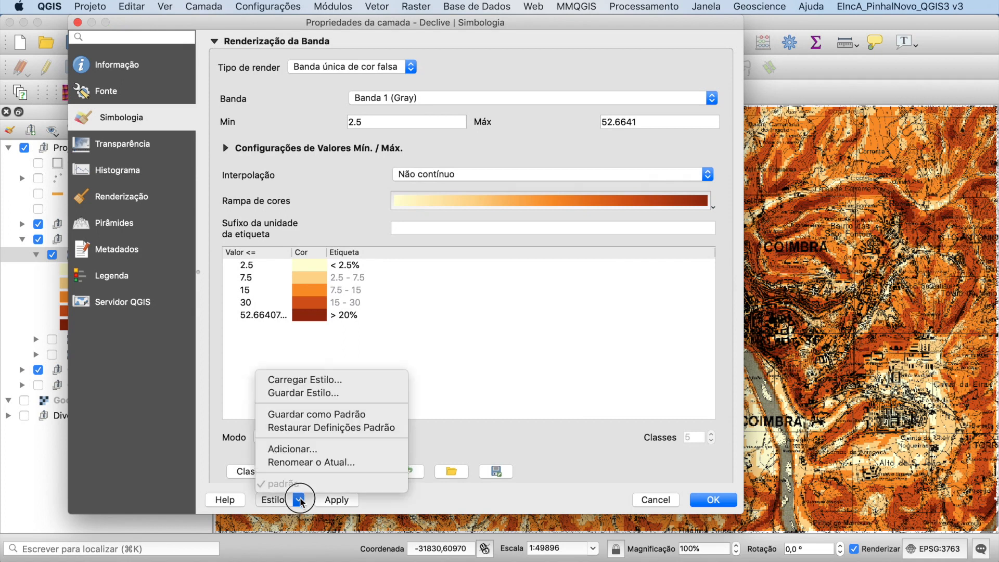
left_click(313, 383)
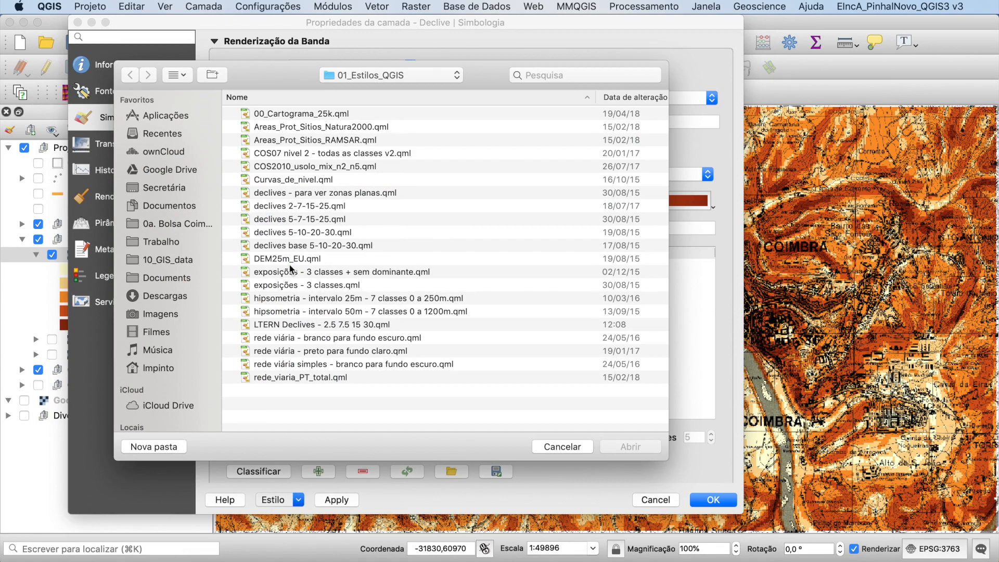
left_click(288, 207)
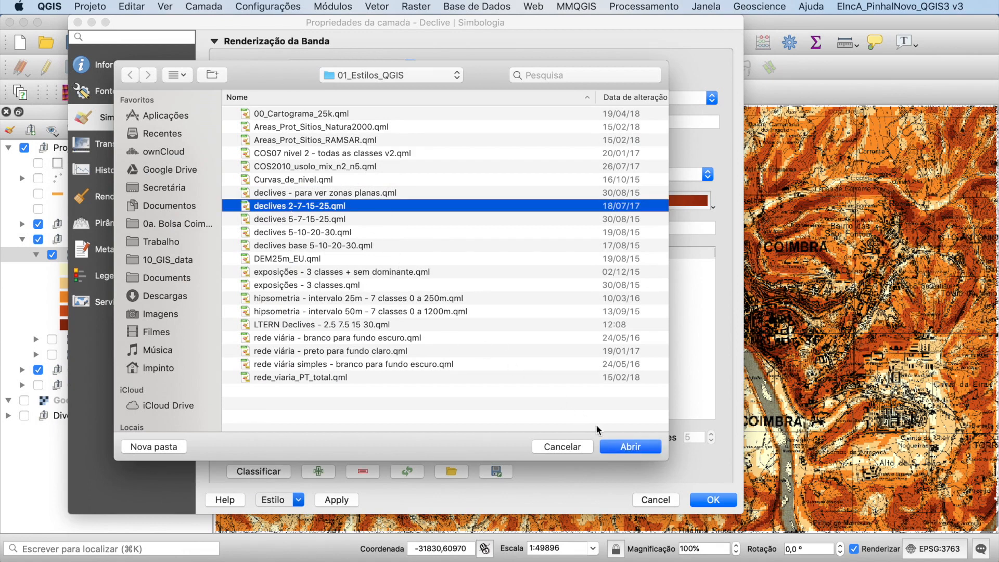
left_click(631, 446)
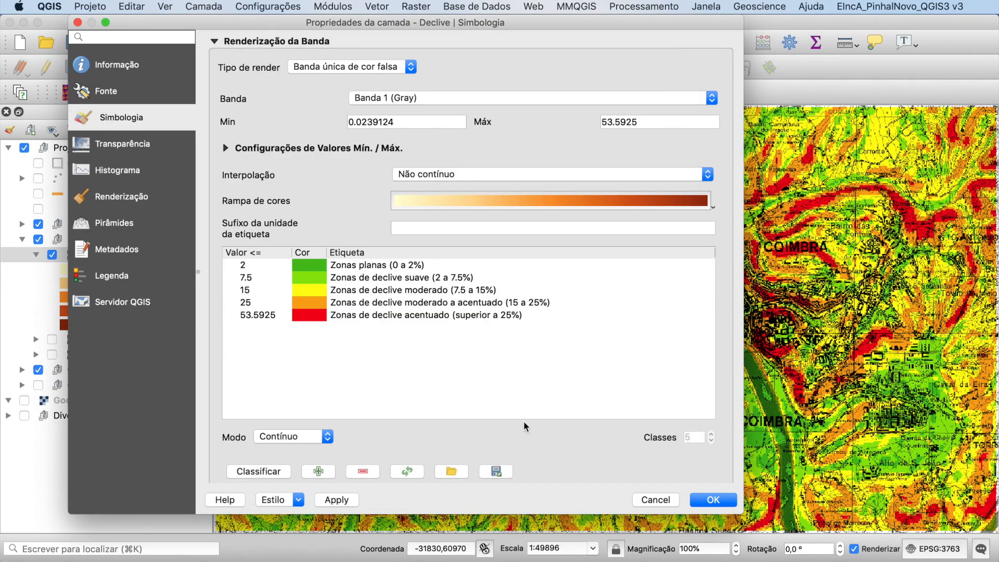
mouse_move(636, 24)
left_mouse_down()
mouse_move(395, 40)
mouse_move(624, 10)
left_mouse_up()
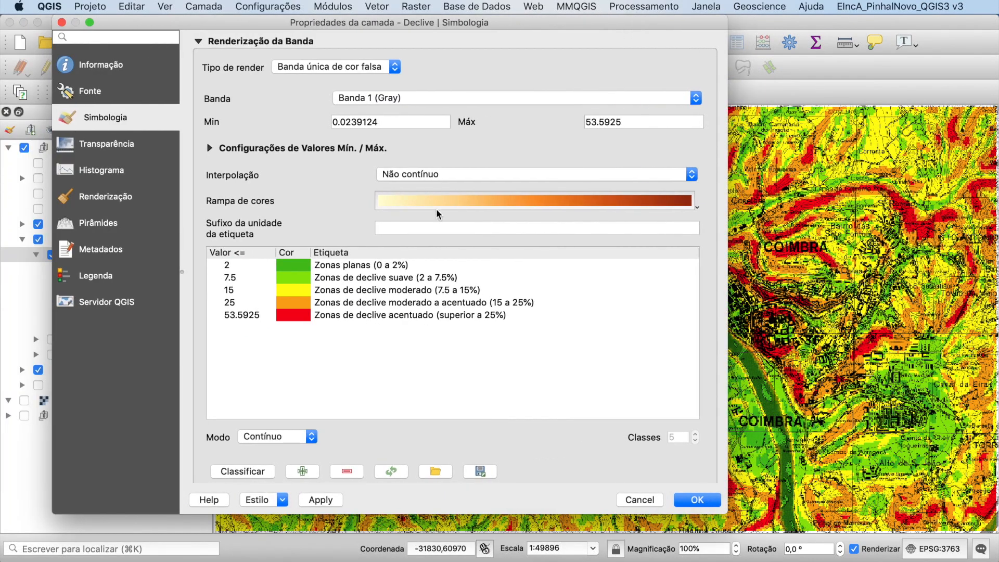
Load the style file "declives base 5-10-20-30.qml" into the Declive layer
left_click(282, 500)
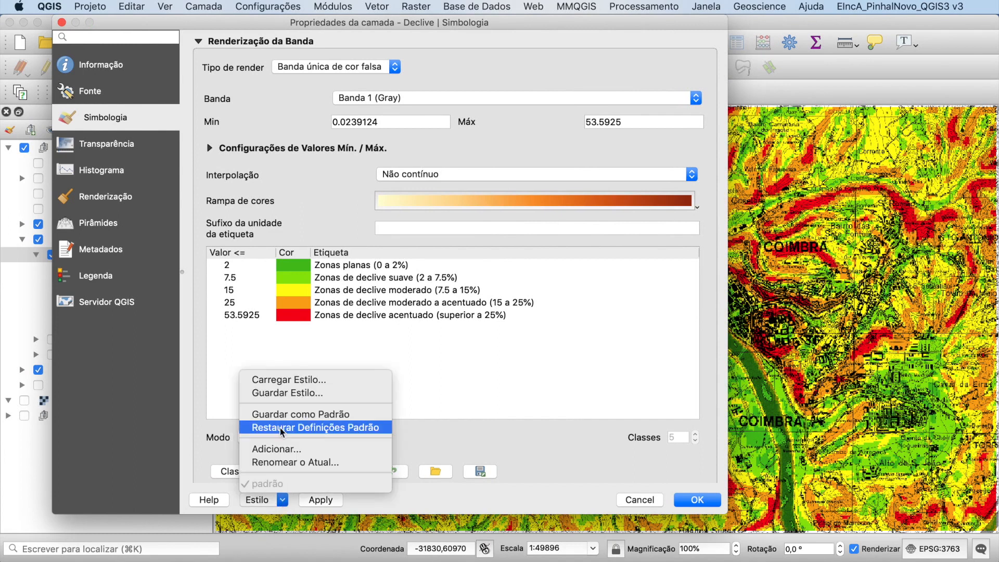
left_click(283, 382)
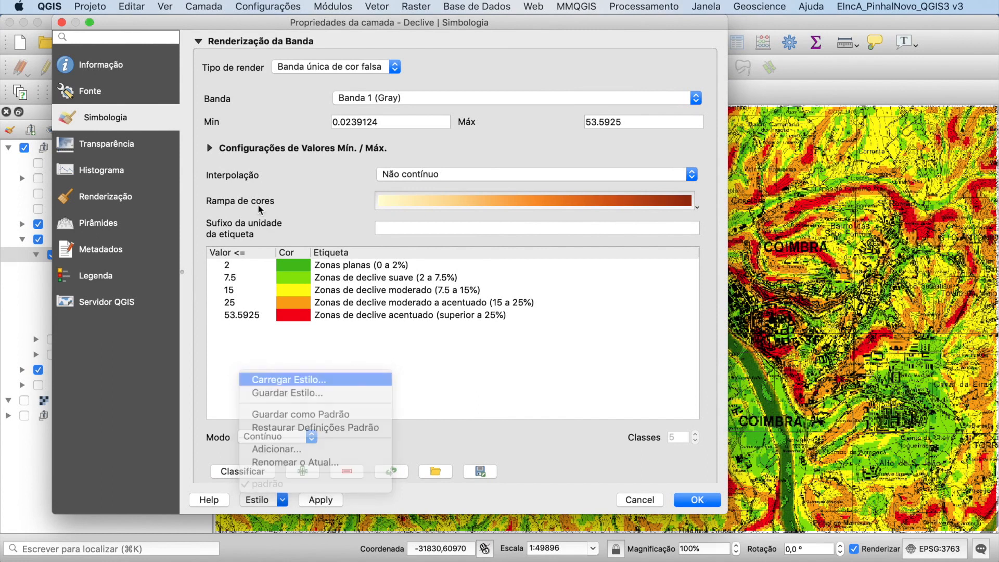
left_click(270, 245)
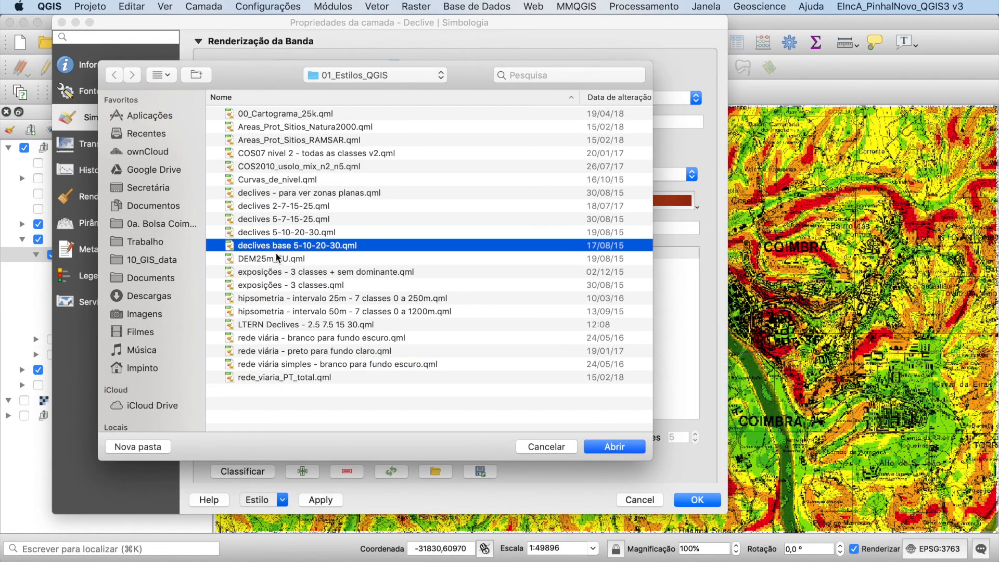
left_click(603, 445)
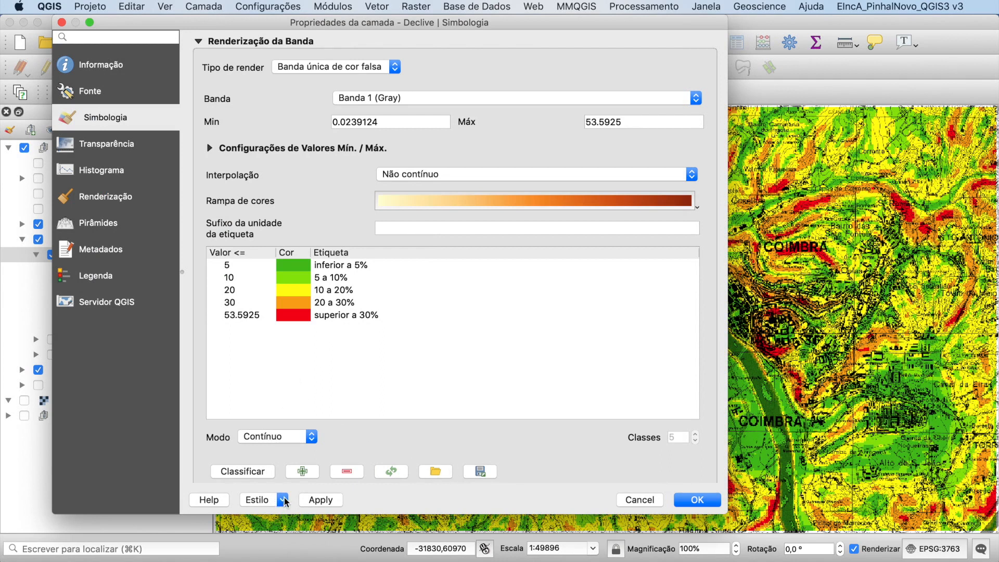
Load the style file "declives 5-10-20-30.qml" into the Declive layer
left_click(283, 500)
left_click(285, 381)
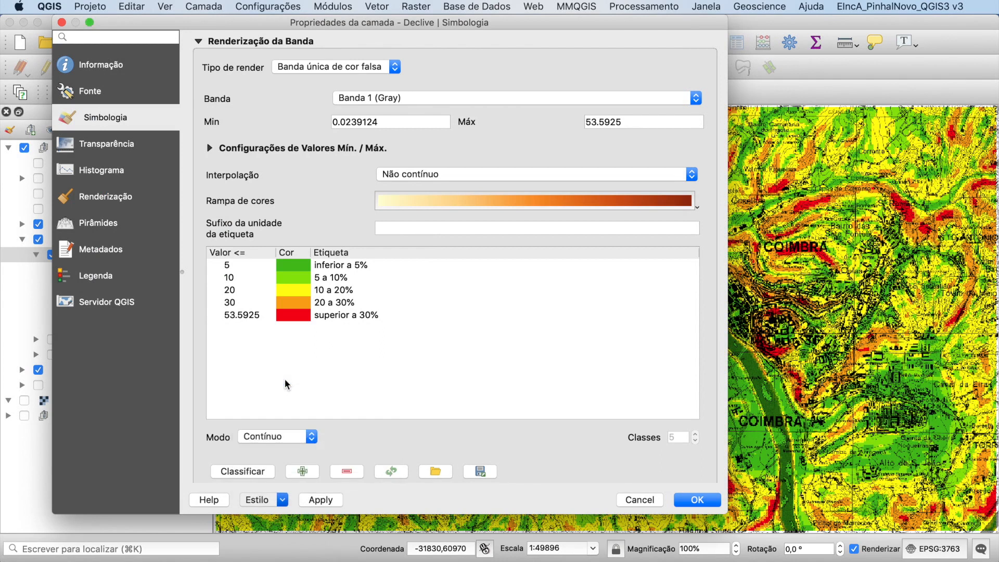
left_click(282, 233)
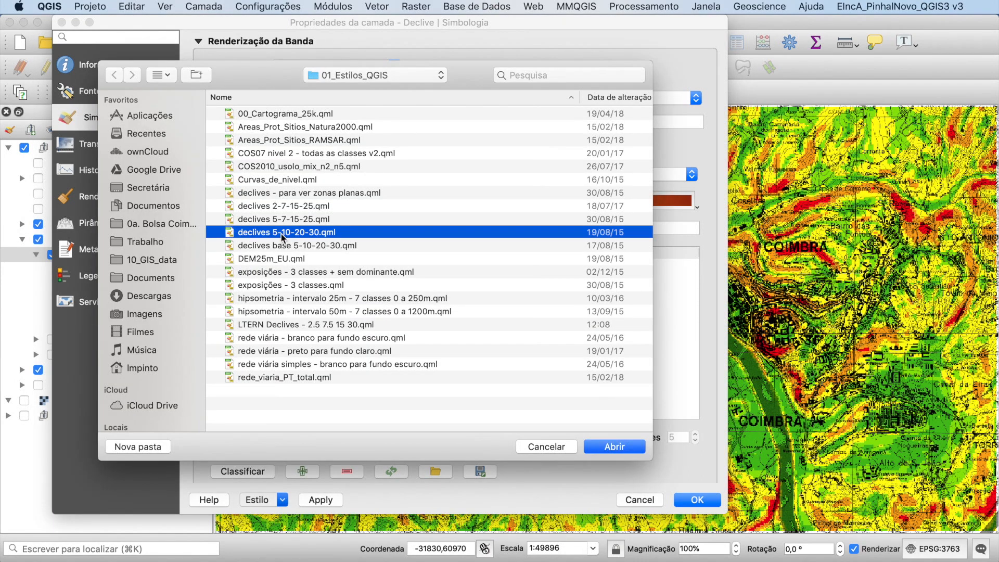
left_click(606, 447)
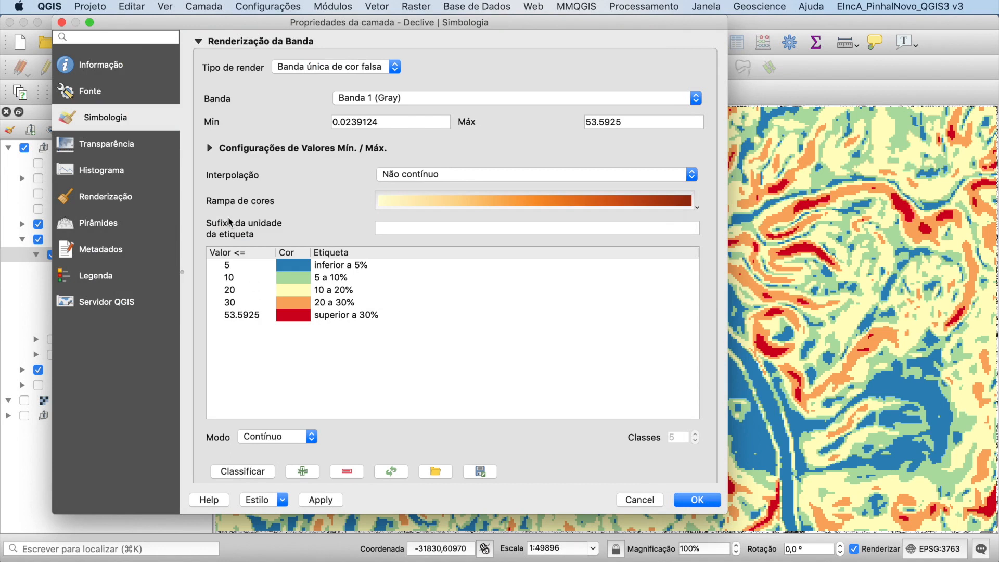
Set the Declive layer's blending mode to Multiplicar and apply the change to the map
left_click(199, 42)
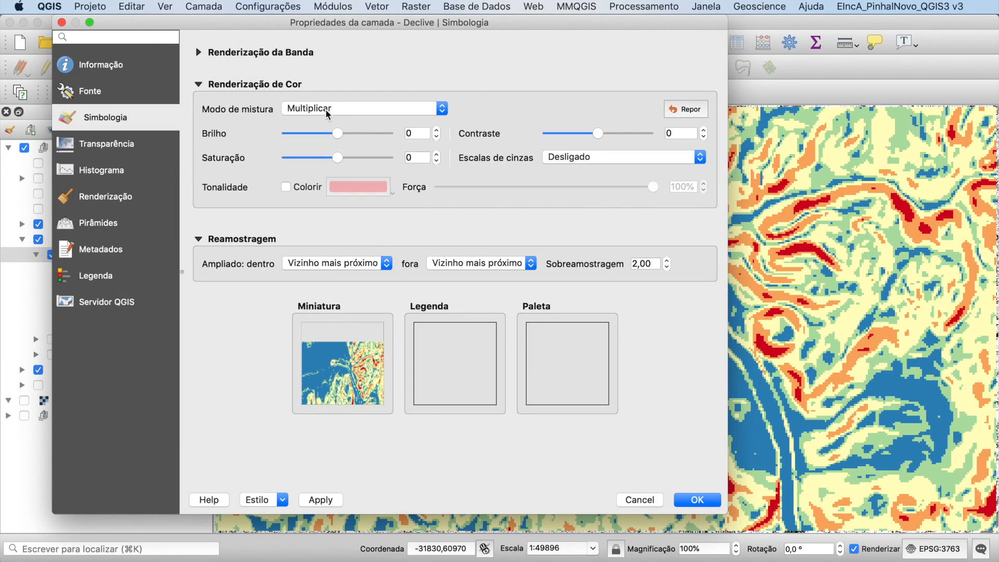
left_click(326, 109)
left_click(326, 111)
left_click(321, 501)
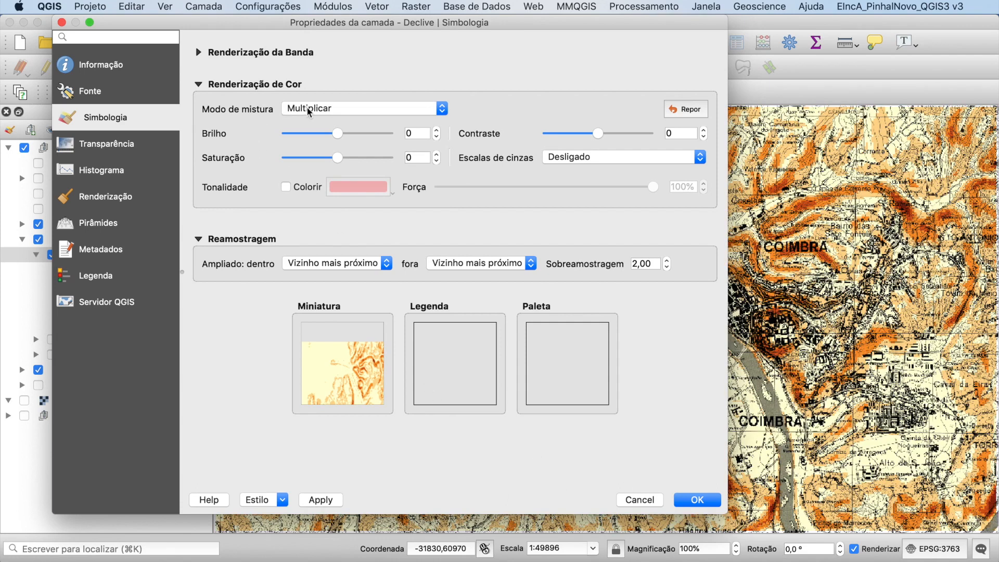
Move the properties dialog clear of the layer list and load the style file "declives 5-10-20-30.qml" into the Declive layer
left_click(282, 501)
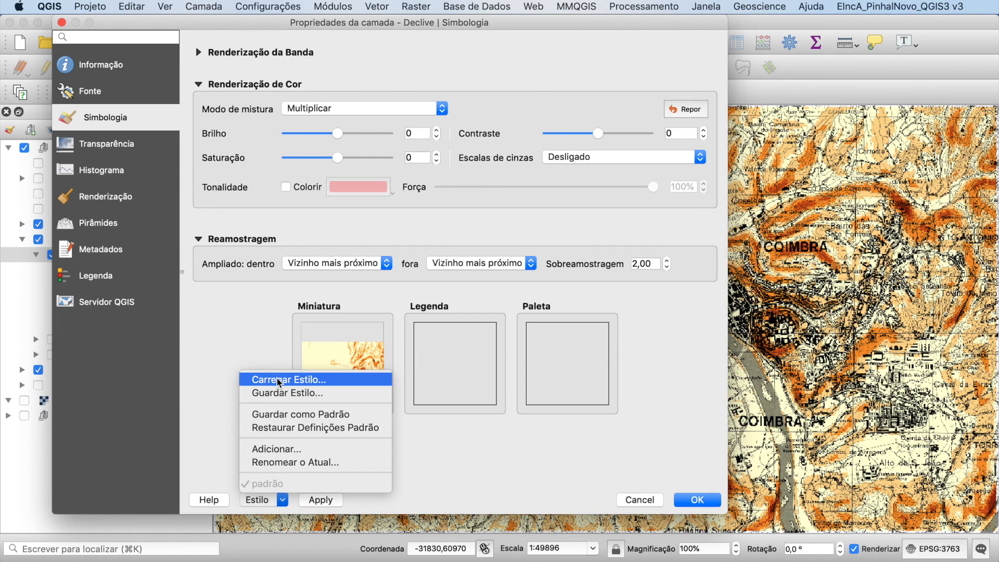
left_click(246, 155)
left_click(223, 26)
left_click_drag(224, 26, 311, 26)
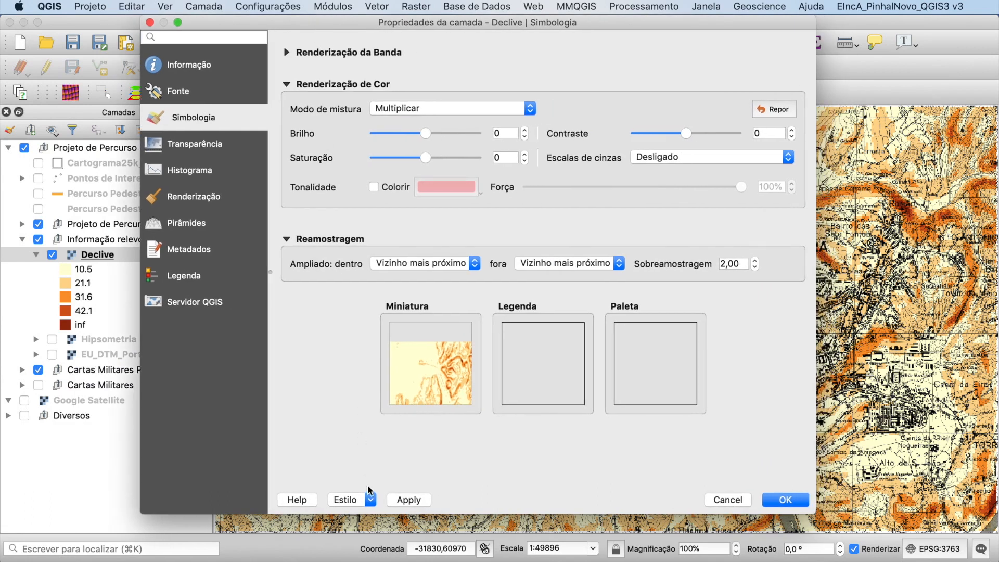
left_click(370, 501)
left_click(359, 380)
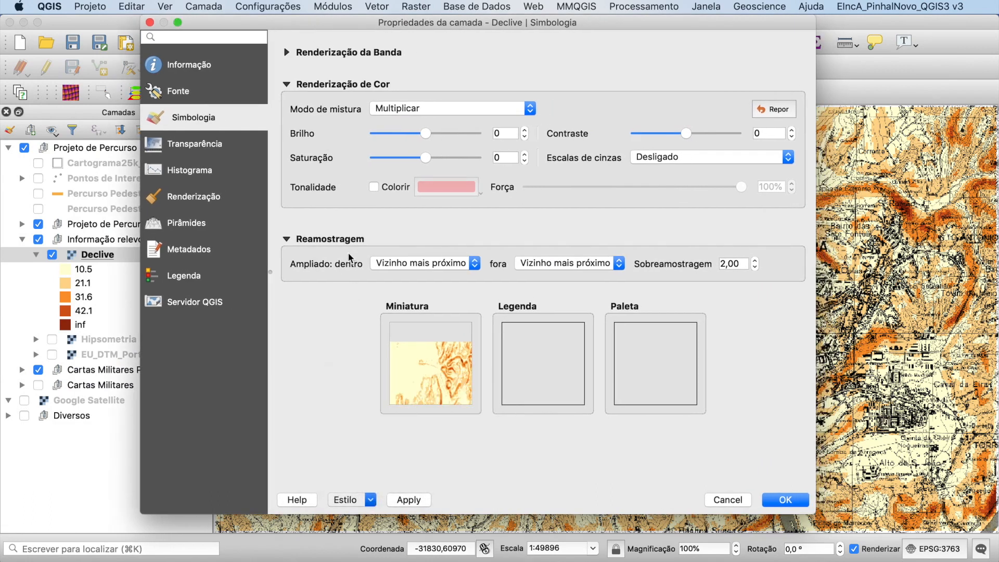
left_click(356, 233)
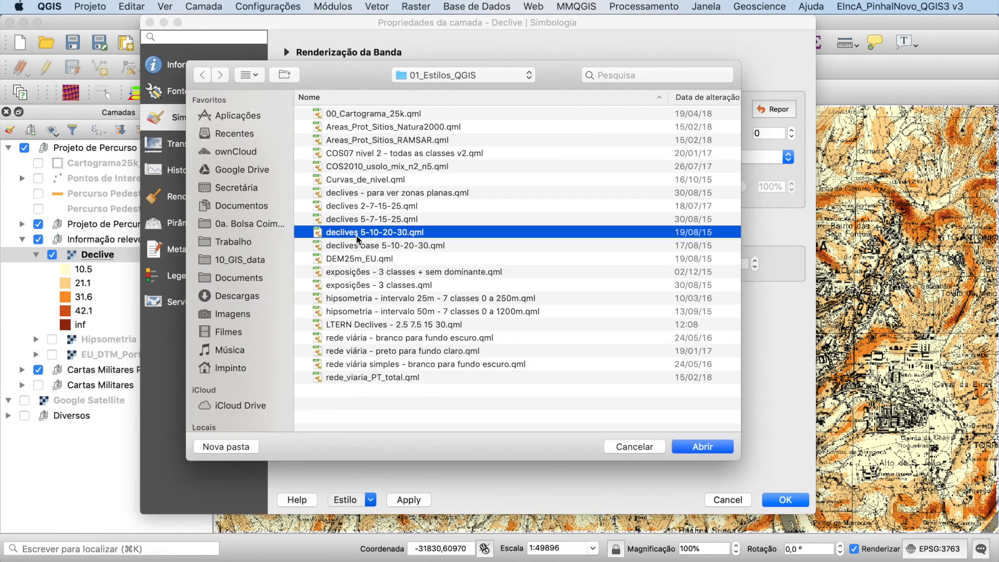
left_click(698, 446)
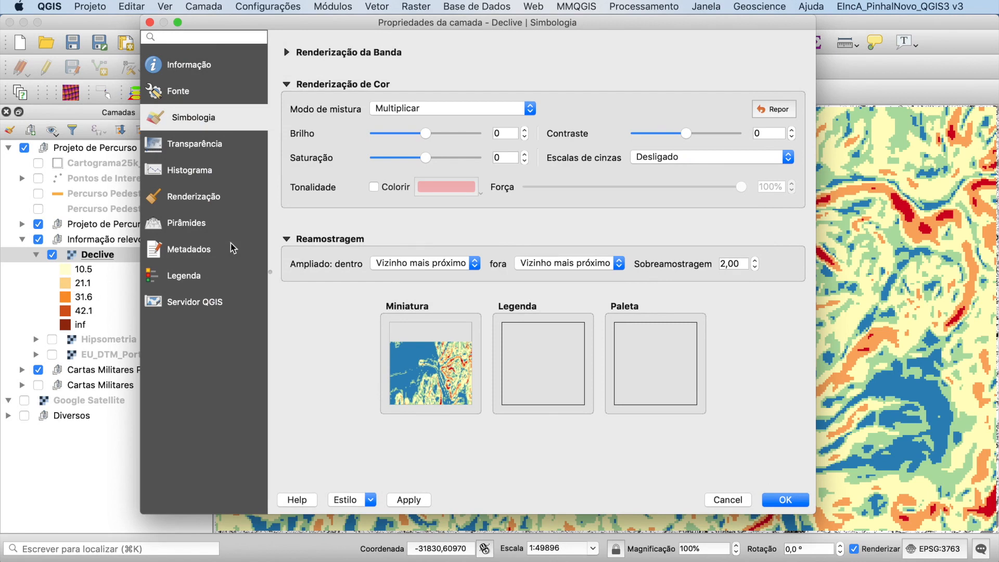
Set the upper limit of the "superior a 30%" class to 60 and apply the Declive layer's style
left_click(288, 55)
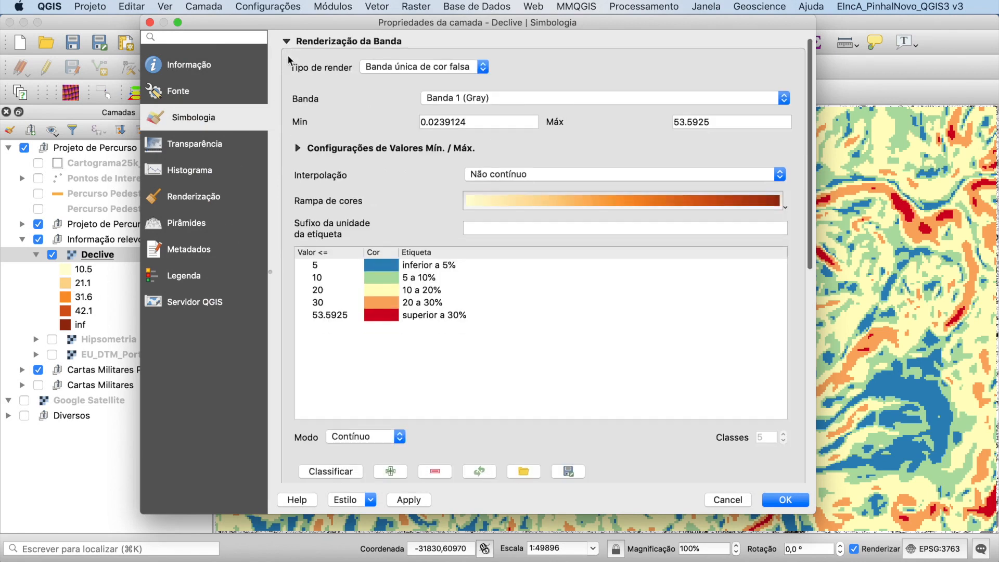
left_click(329, 317)
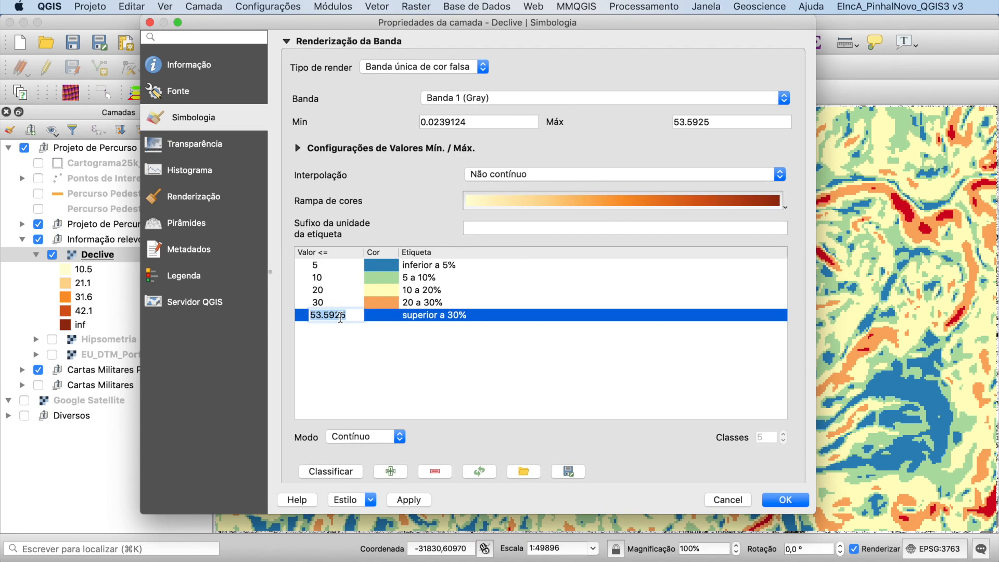
type("60")
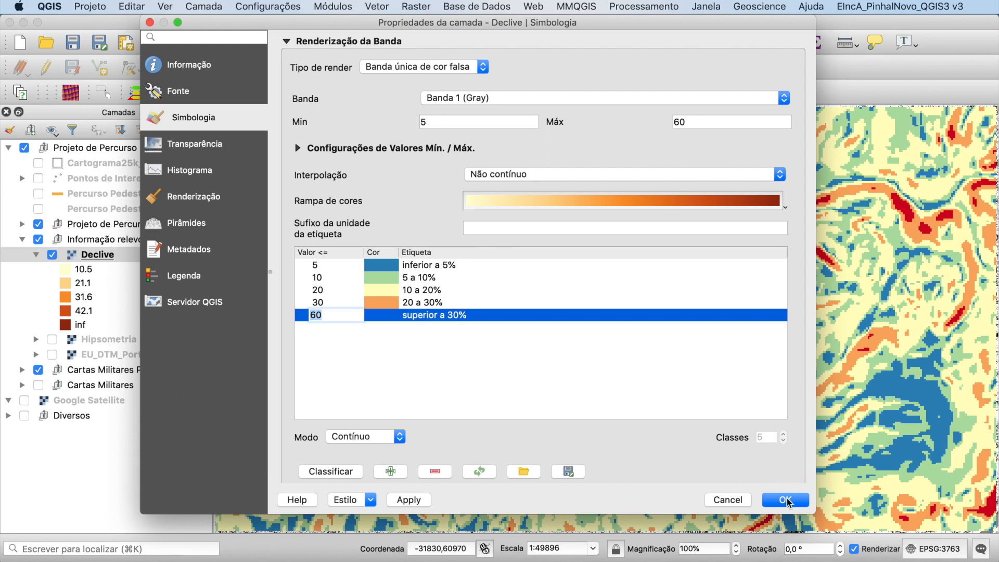
left_click(407, 500)
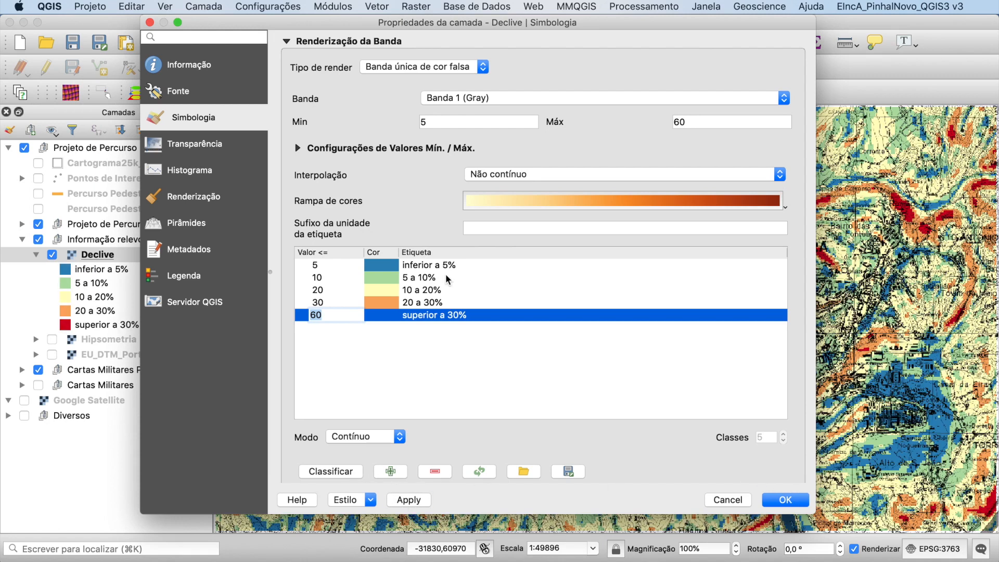
left_click(781, 500)
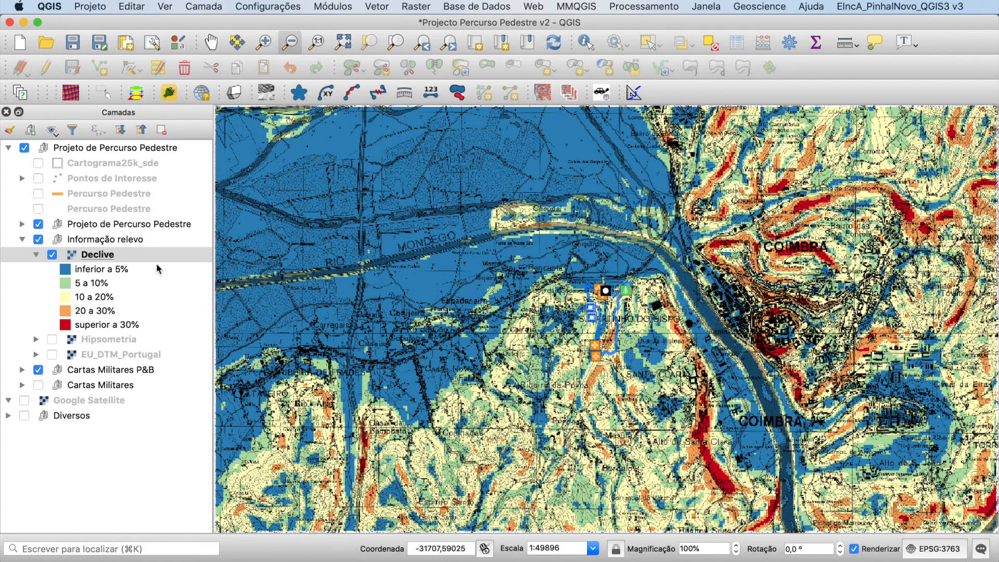
Load the style file "LTERN Declives - 2.5 7.5 15 30.qml" into the Declive layer and apply it
double_click(111, 259)
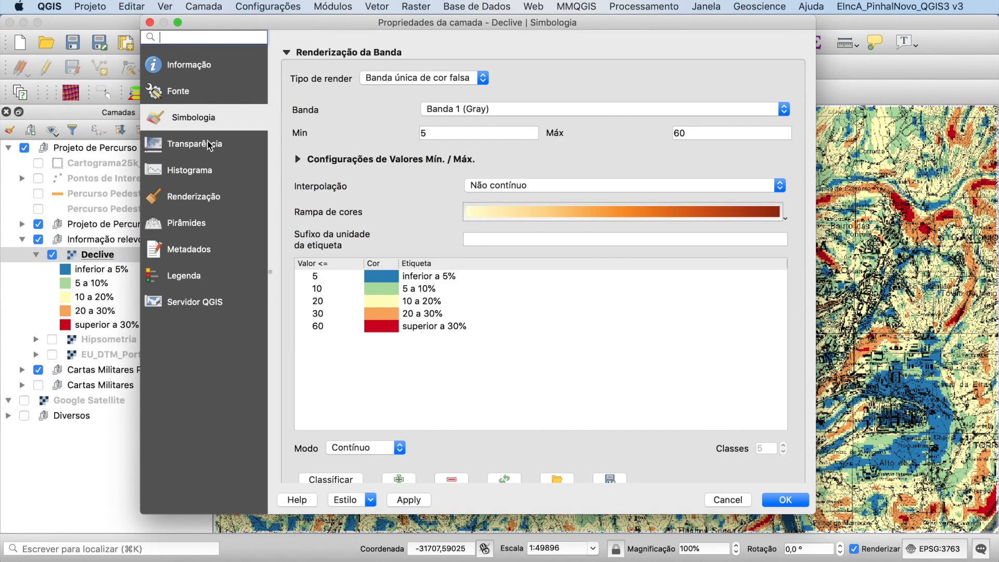
left_click(370, 501)
left_click(341, 374)
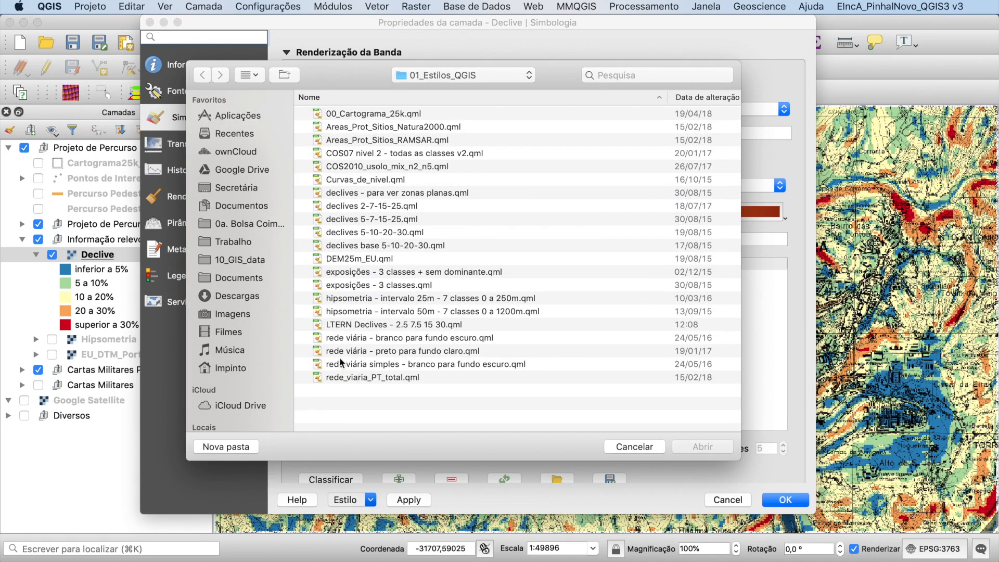
left_click(347, 325)
left_click(697, 447)
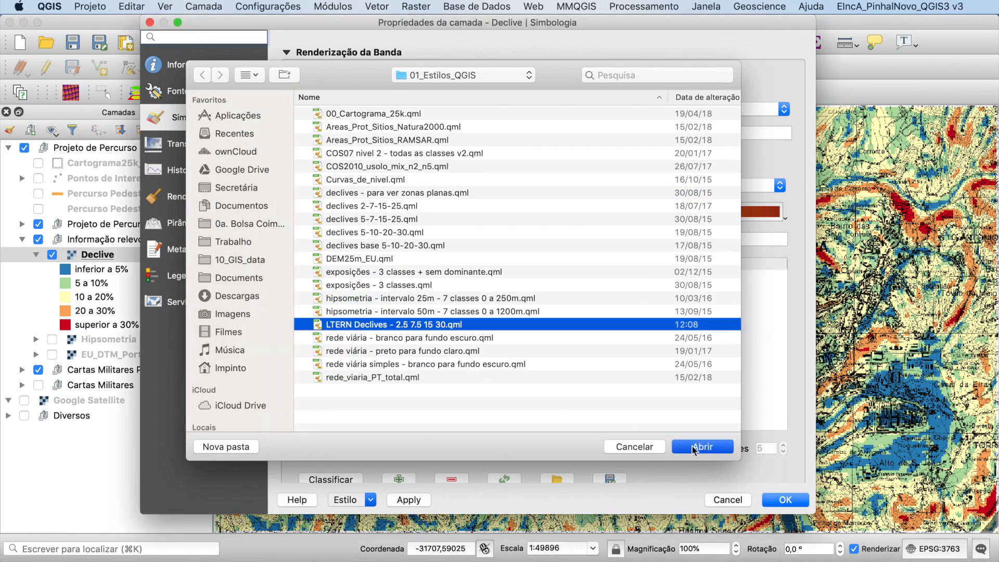
left_click(779, 501)
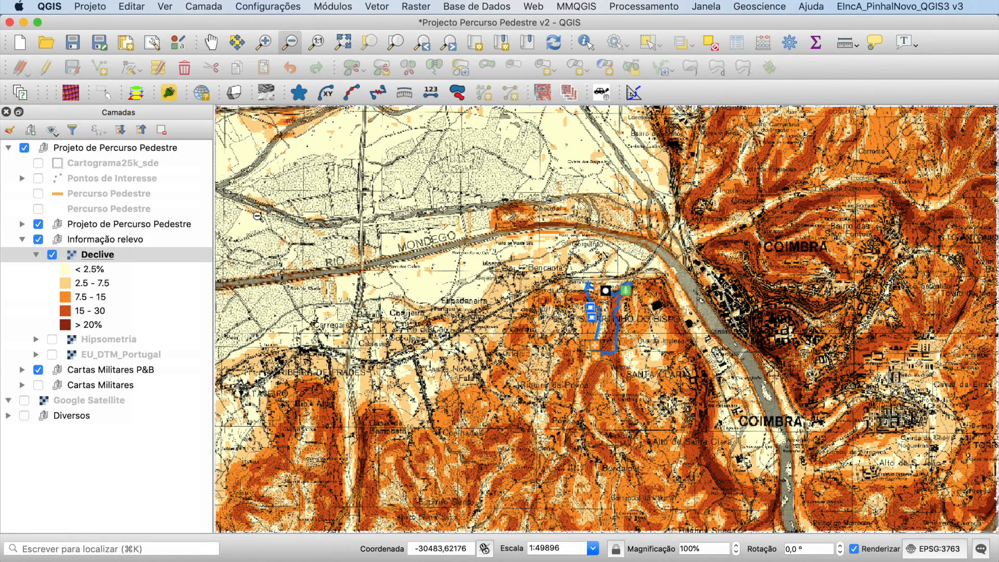
Collapse the Declive legend, hide the Declive layer and show the Hipsometria layer over the greyscale sheets
left_click(38, 256)
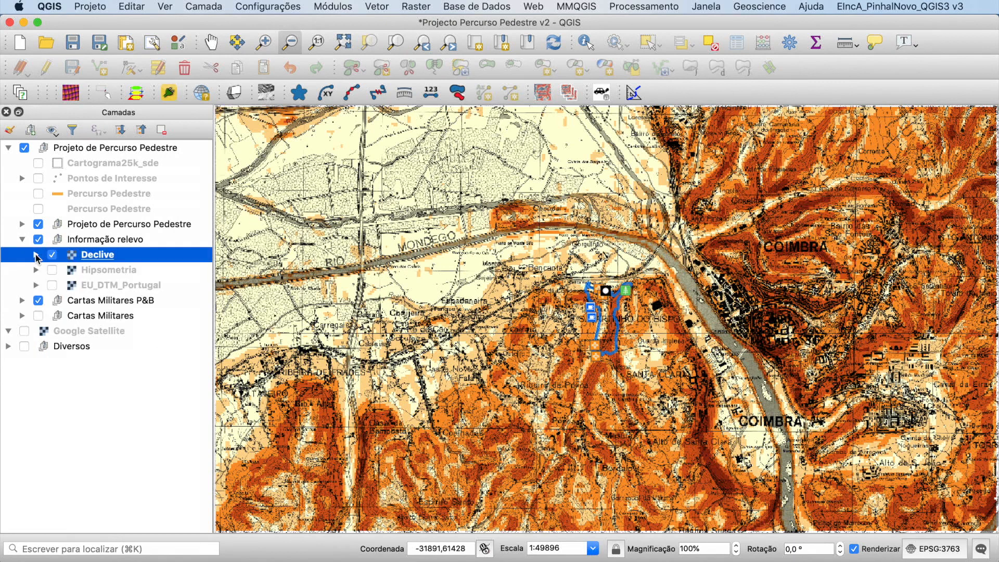
left_click(52, 255)
left_click(52, 271)
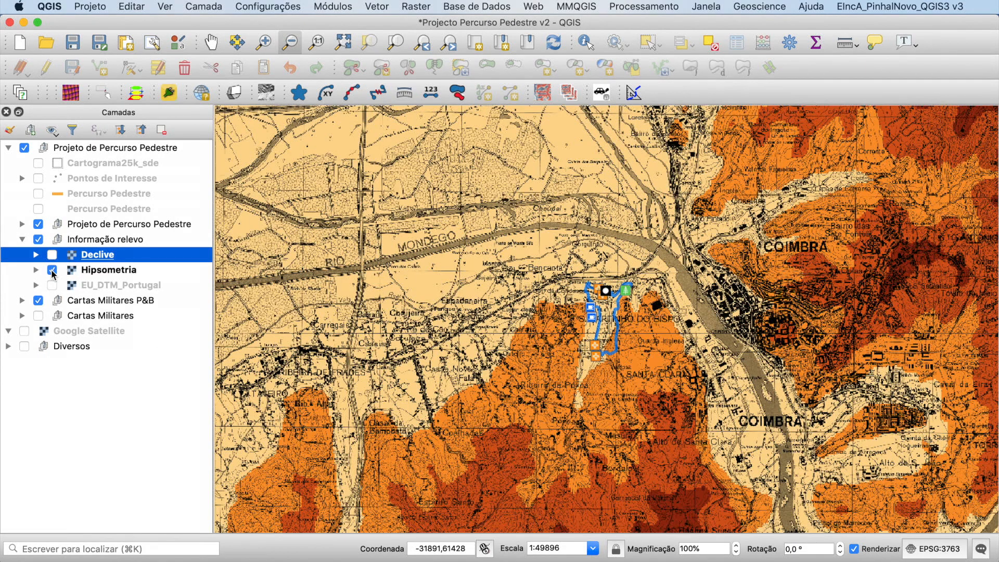